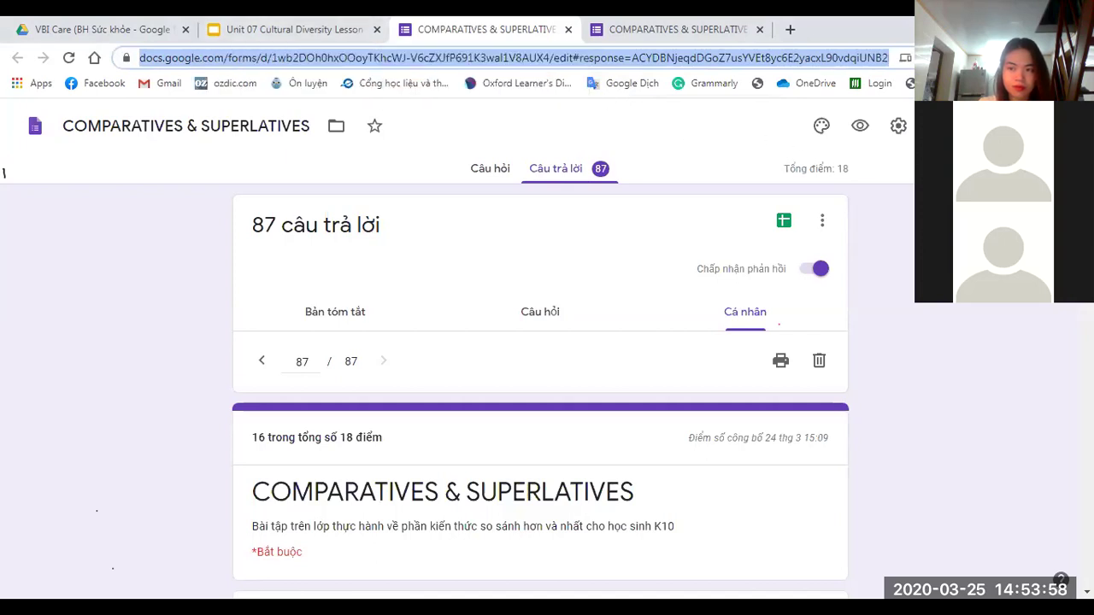
# Generate a shortened share link for the COMPARATIVES & SUPERLATIVES form, select the link, and close the send dialog.
pyautogui.click(944, 125)
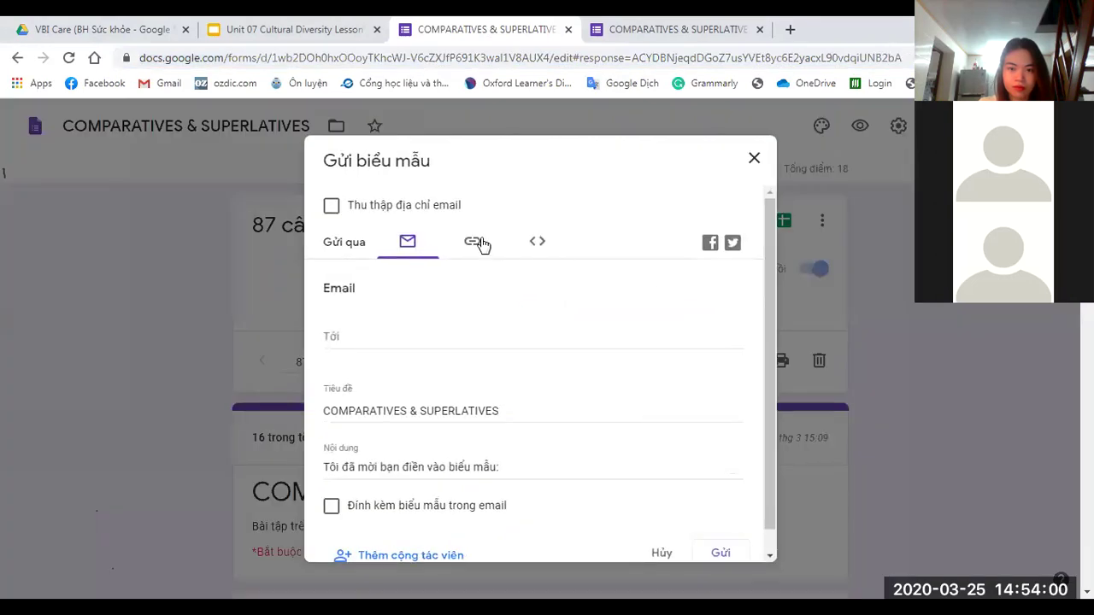
pyautogui.click(475, 243)
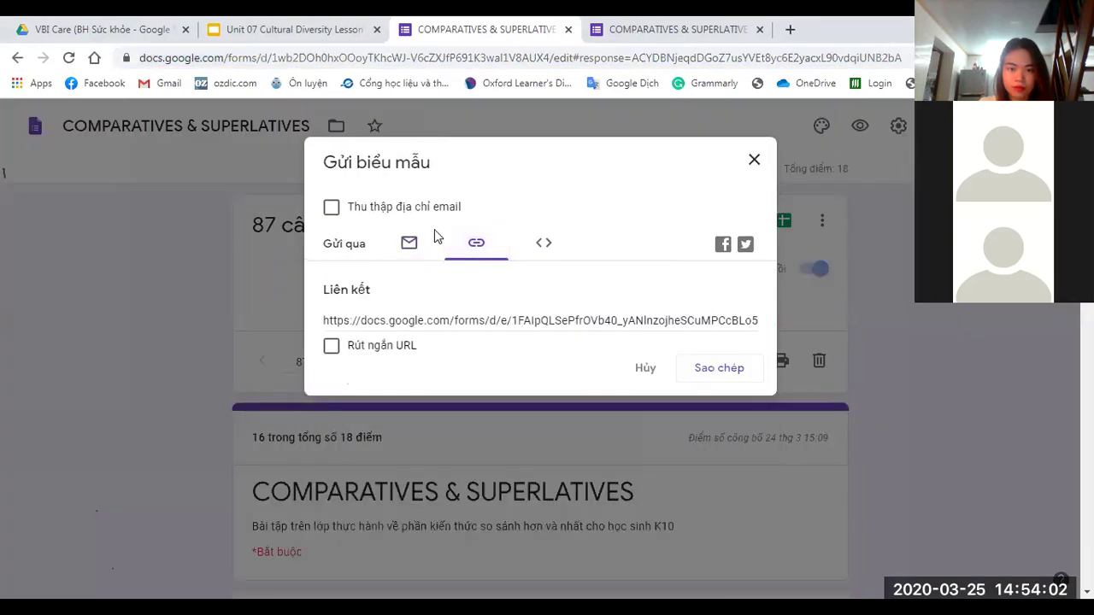
pyautogui.click(331, 345)
pyautogui.click(454, 323)
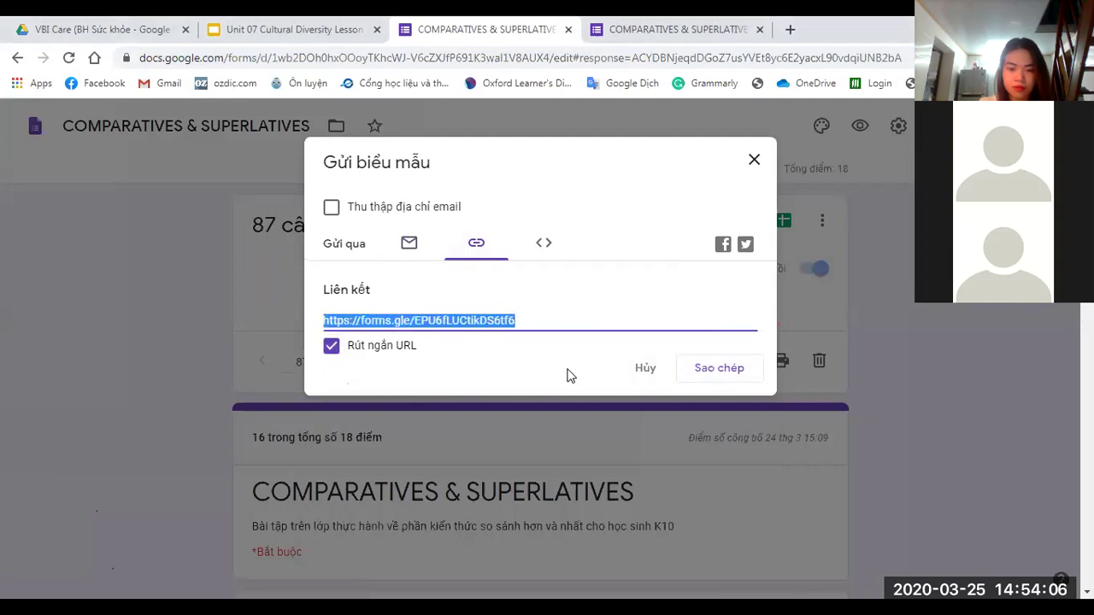
pyautogui.hotkey('alt', 'Tab')
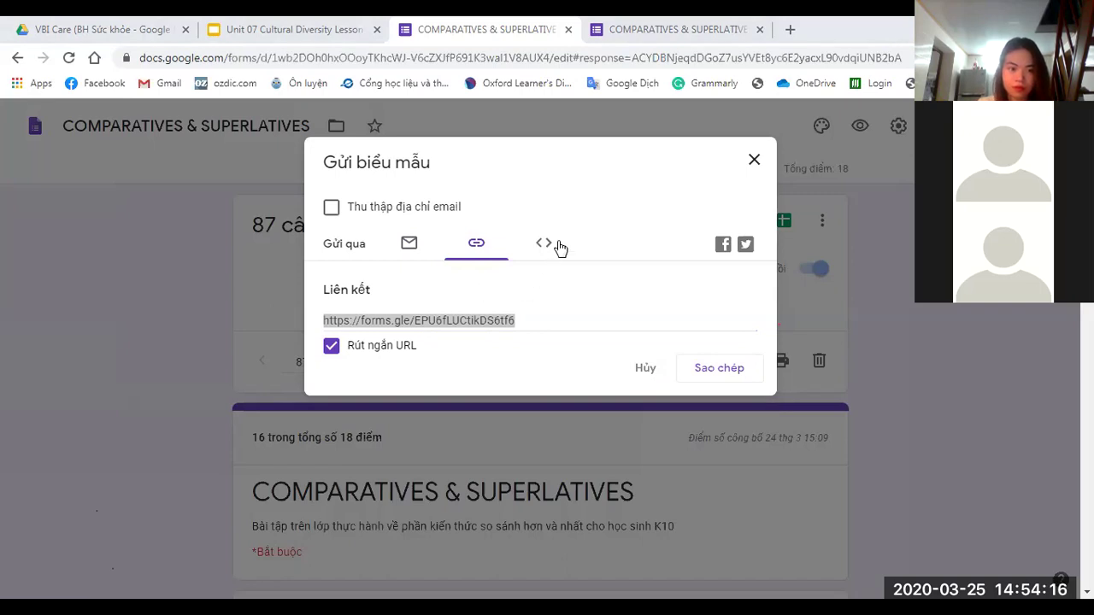
pyautogui.click(753, 161)
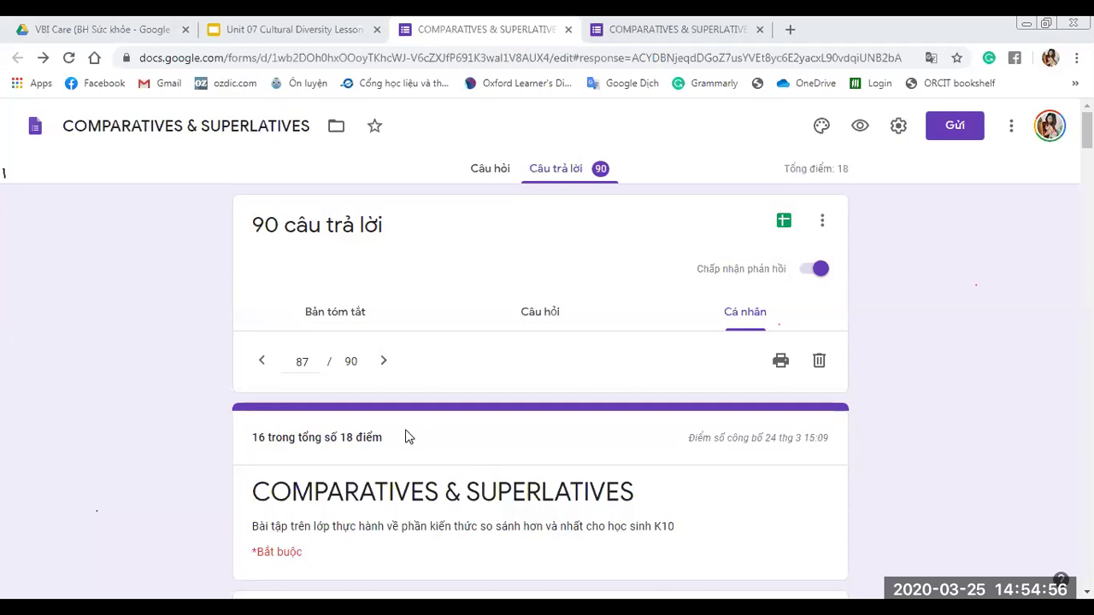
# Step through individual responses 88 to 90, checking each student's name and score.
pyautogui.click(384, 362)
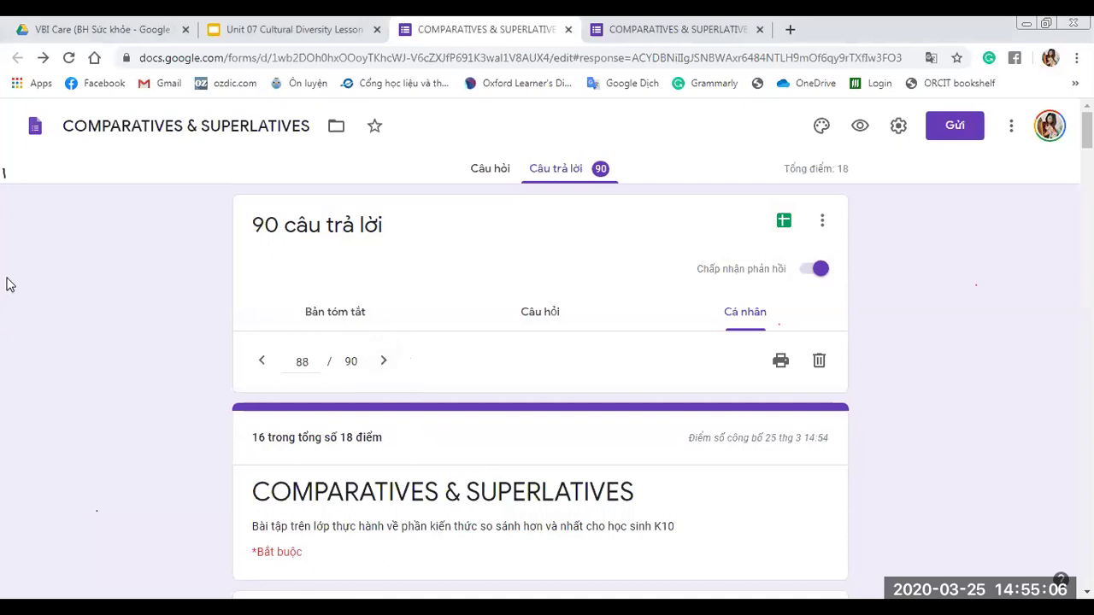
pyautogui.scroll(-2, 11, 282)
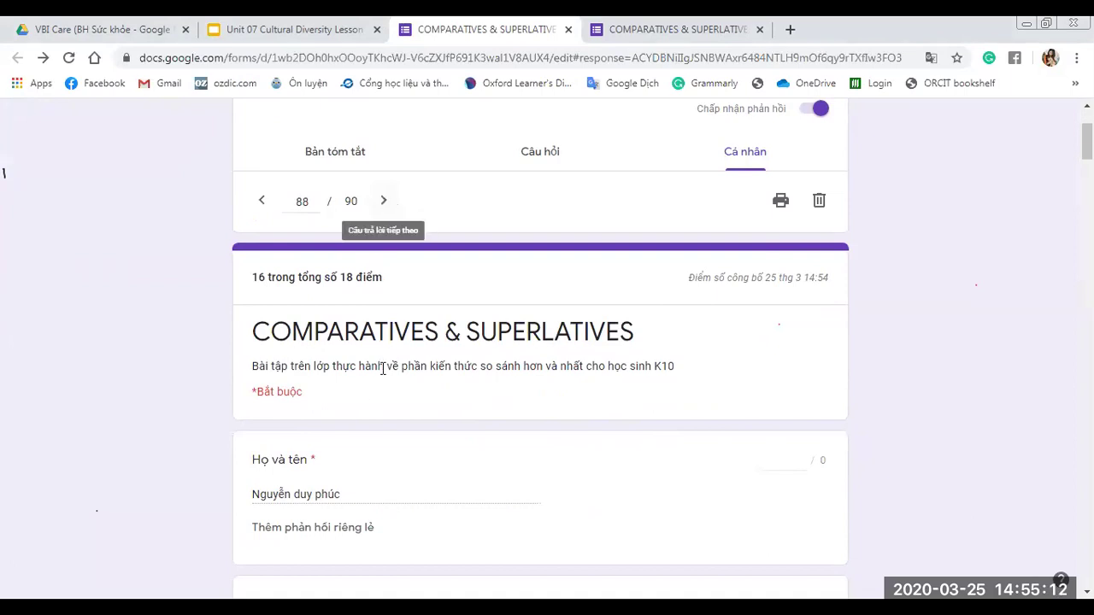
pyautogui.moveTo(296, 498)
pyautogui.mouseDown()
pyautogui.moveTo(313, 499)
pyautogui.moveTo(303, 501)
pyautogui.mouseUp()
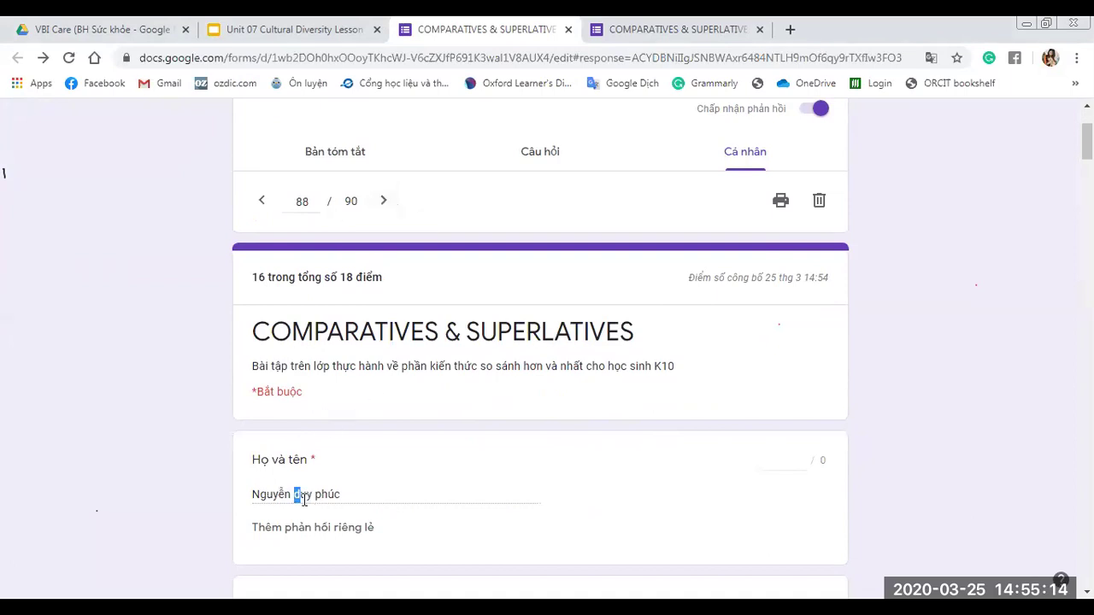
pyautogui.click(76, 271)
pyautogui.click(384, 203)
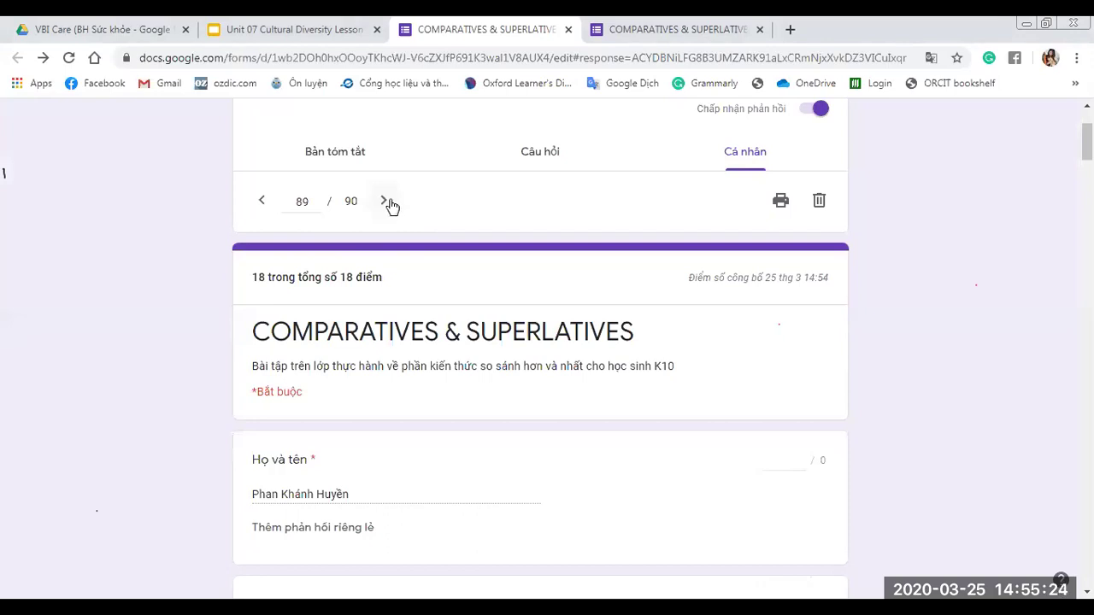
pyautogui.click(384, 203)
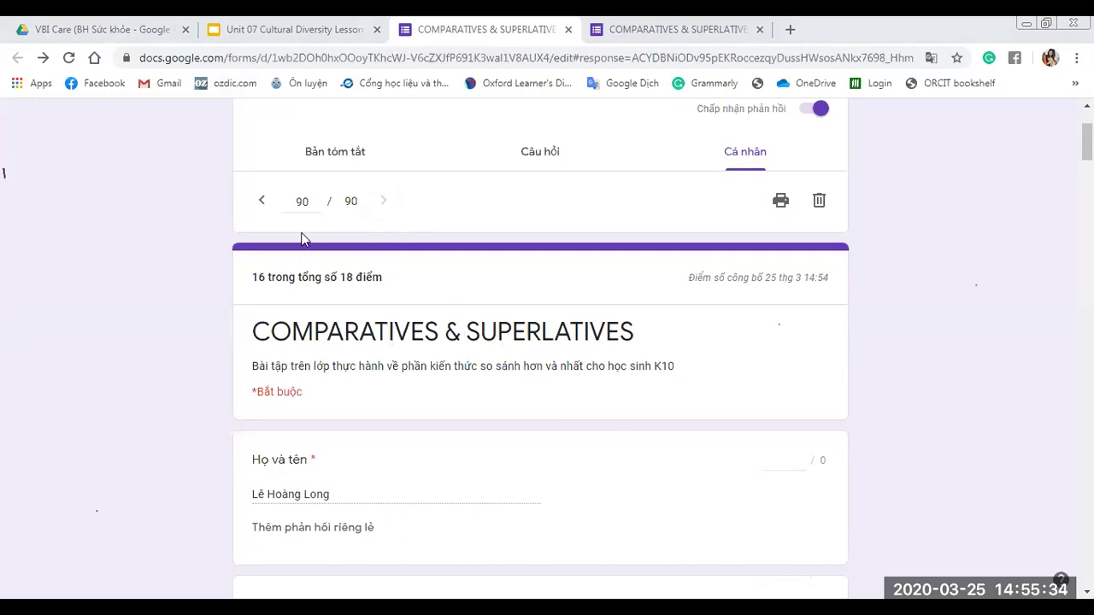
# Recheck response 89, advance to response 91, and examine its score, name and class.
pyautogui.click(262, 210)
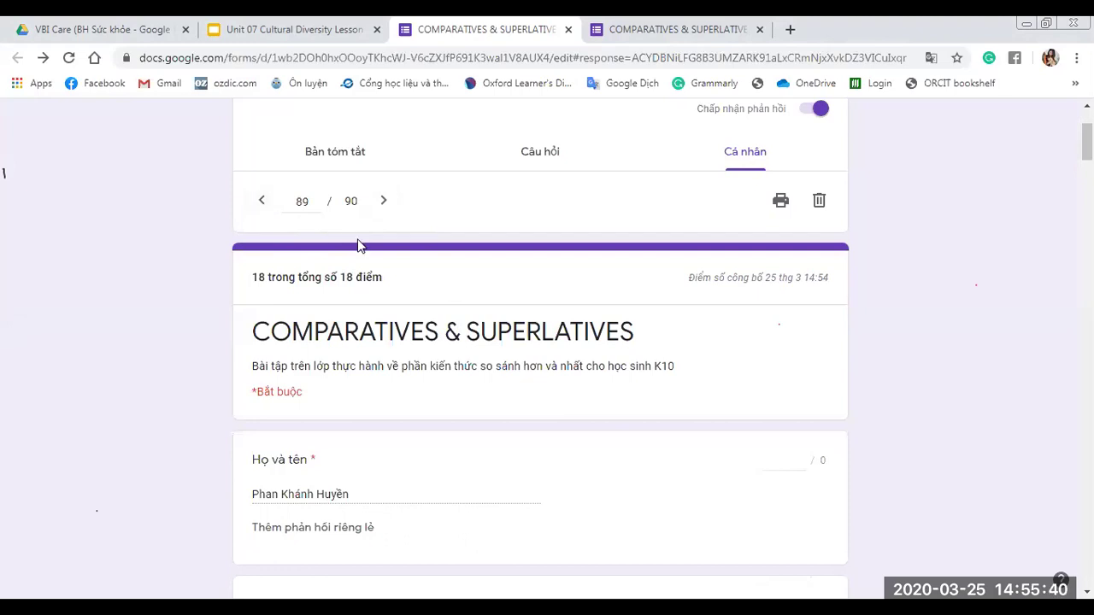
pyautogui.scroll(-1, 359, 245)
pyautogui.scroll(1, 362, 242)
pyautogui.click(386, 206)
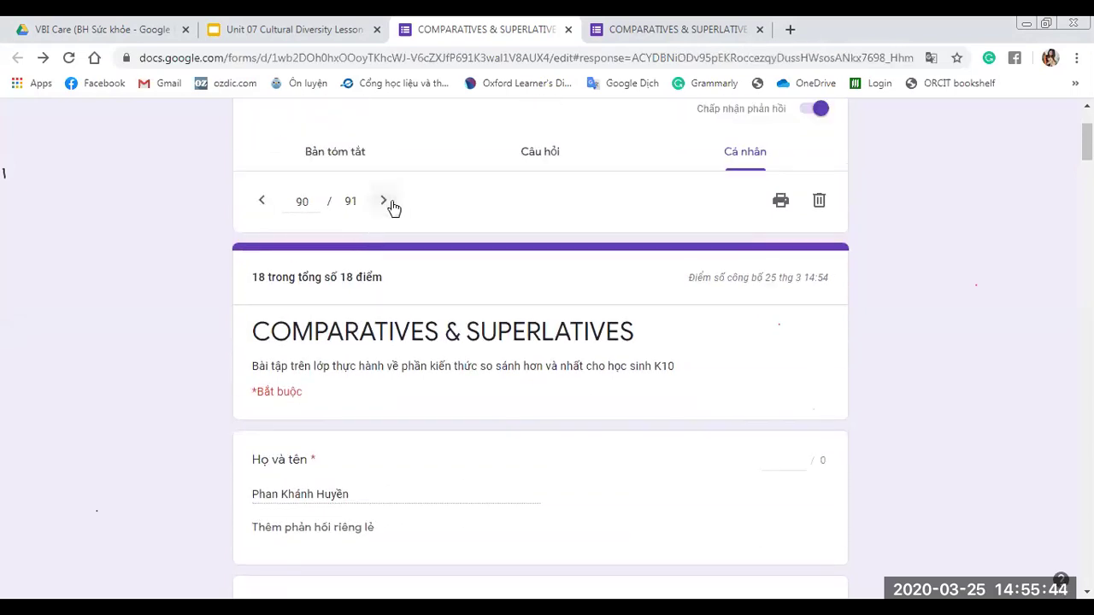
pyautogui.click(390, 208)
pyautogui.scroll(-1, 423, 403)
pyautogui.scroll(1, 425, 406)
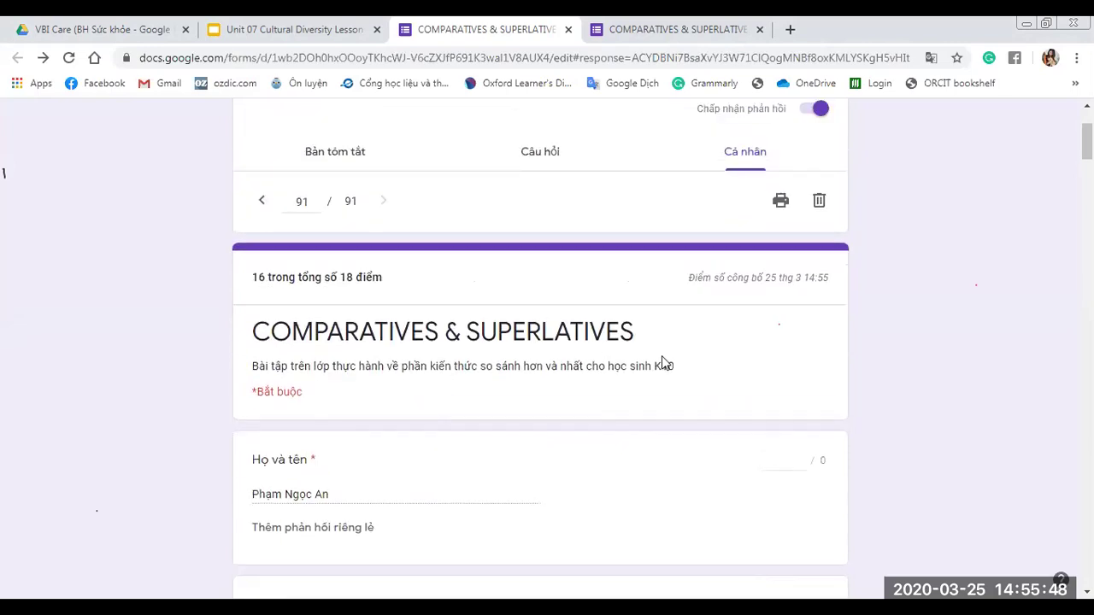
pyautogui.scroll(-1, 663, 363)
pyautogui.scroll(-3, 664, 363)
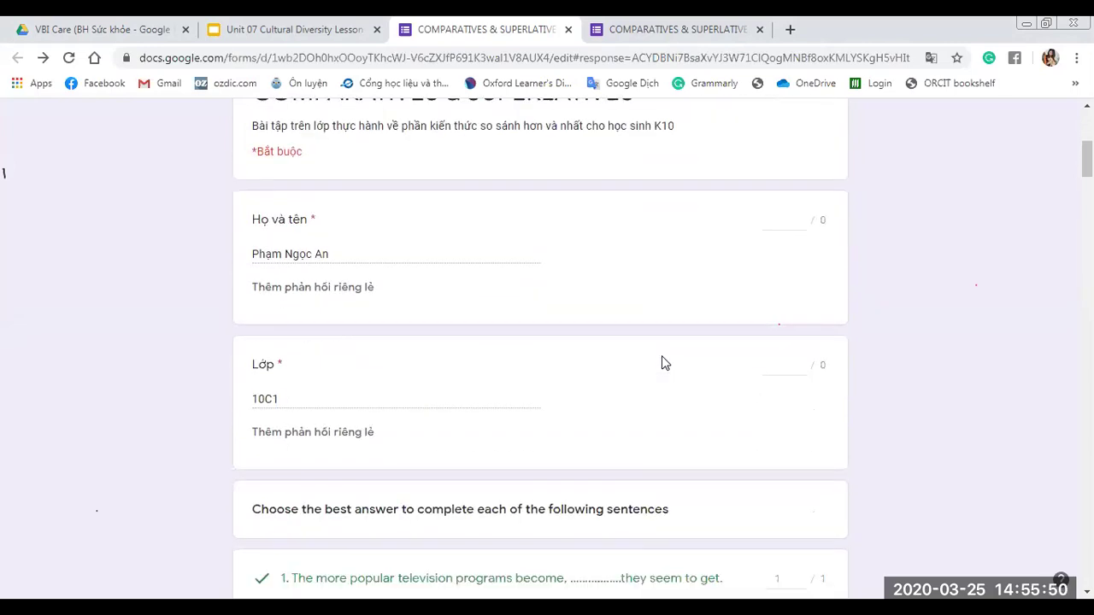
pyautogui.scroll(5, 662, 357)
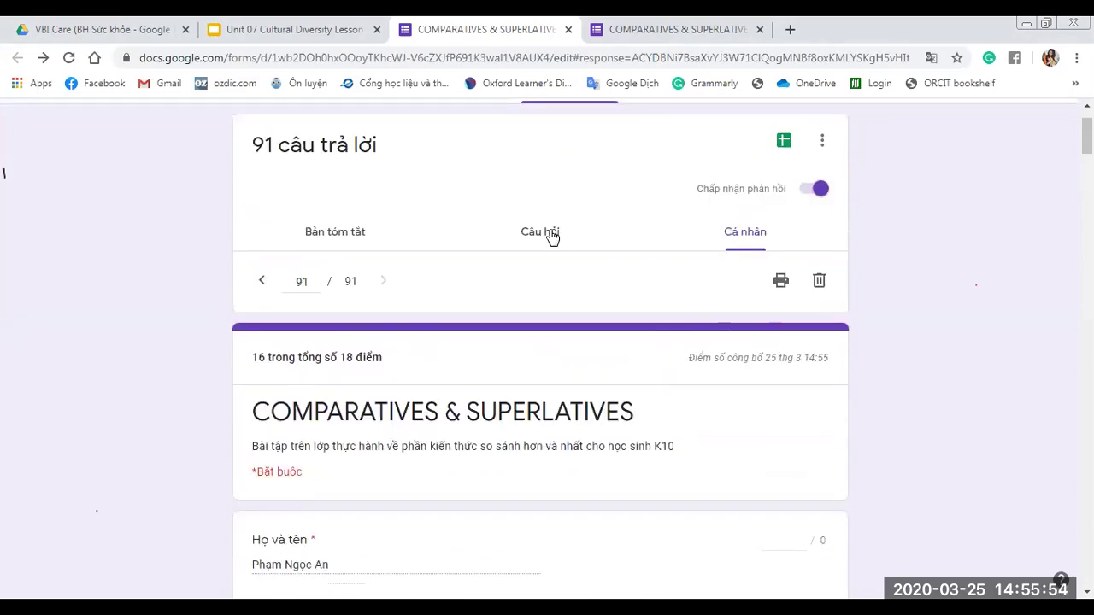
# Show the response summary and examine the score distribution, the class chart and the results of question 1.
pyautogui.click(551, 235)
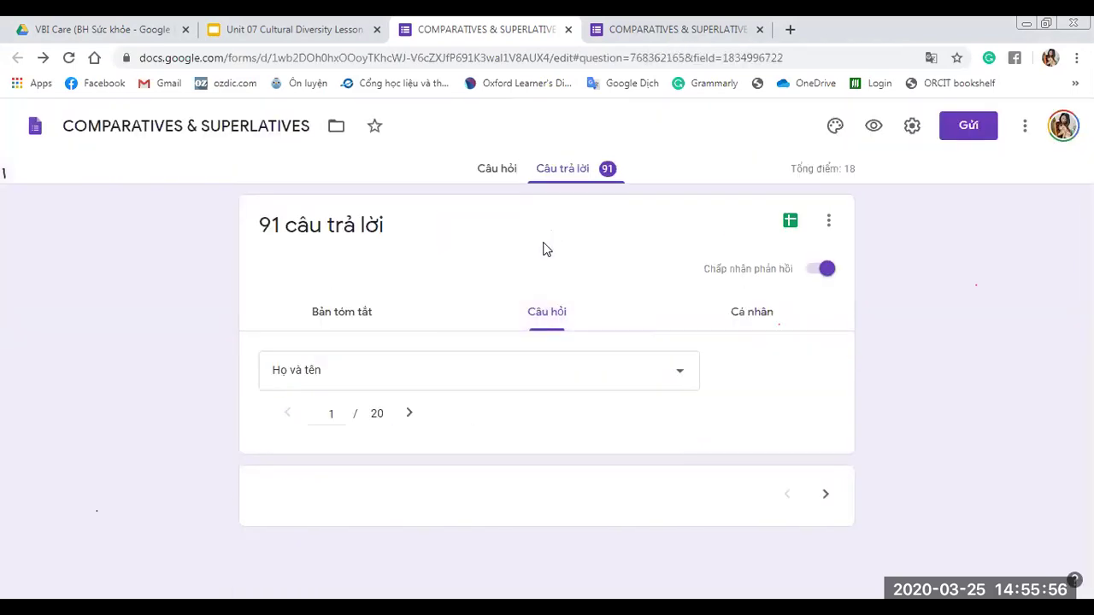
pyautogui.click(310, 313)
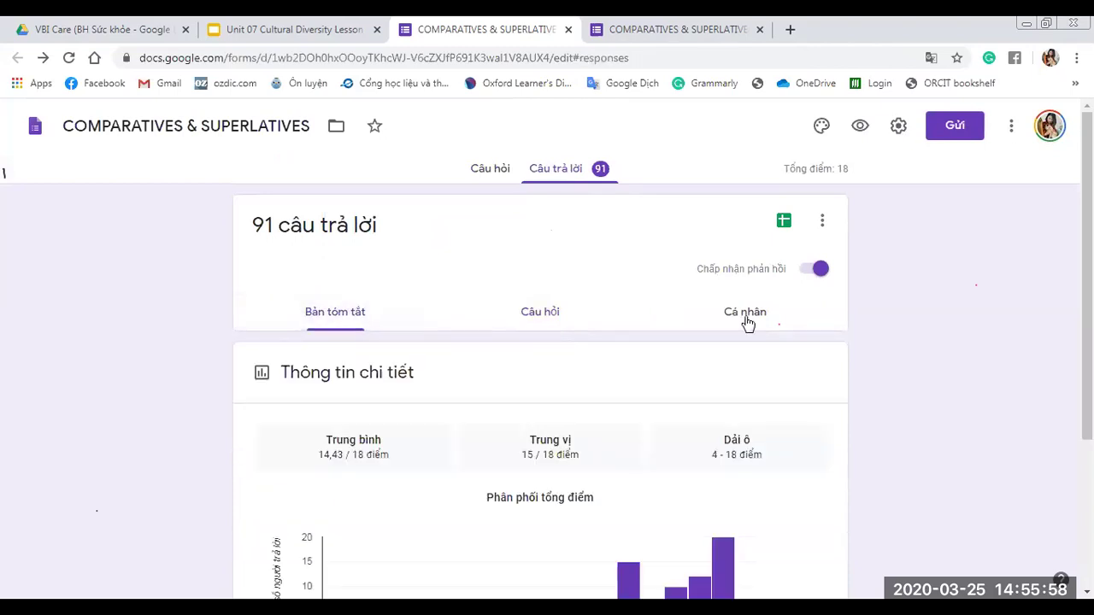
pyautogui.scroll(-5, 899, 367)
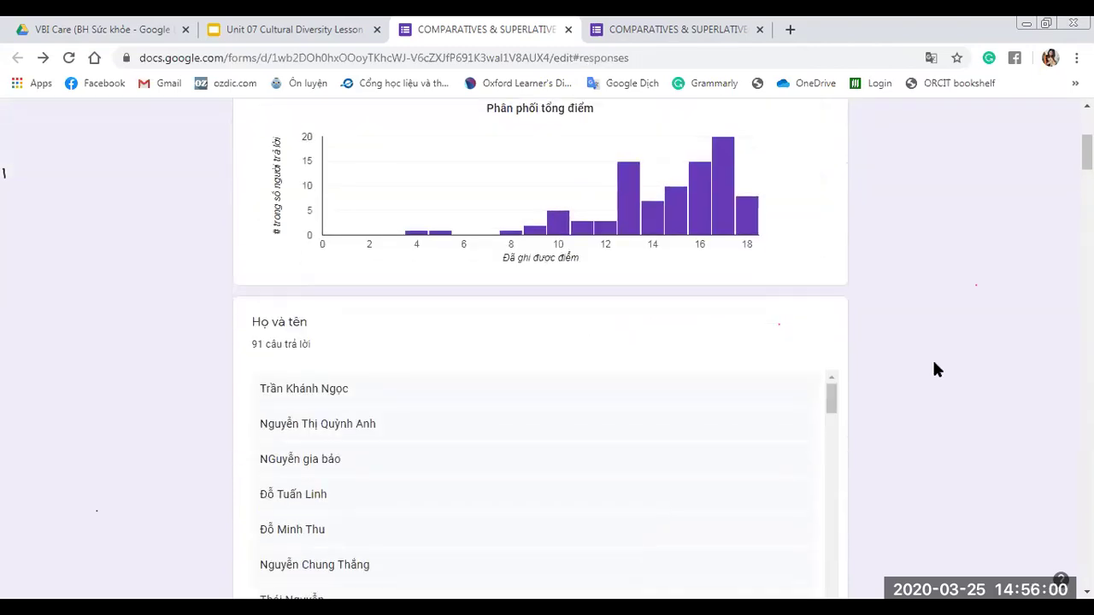
pyautogui.scroll(-3, 933, 359)
pyautogui.scroll(-5, 855, 351)
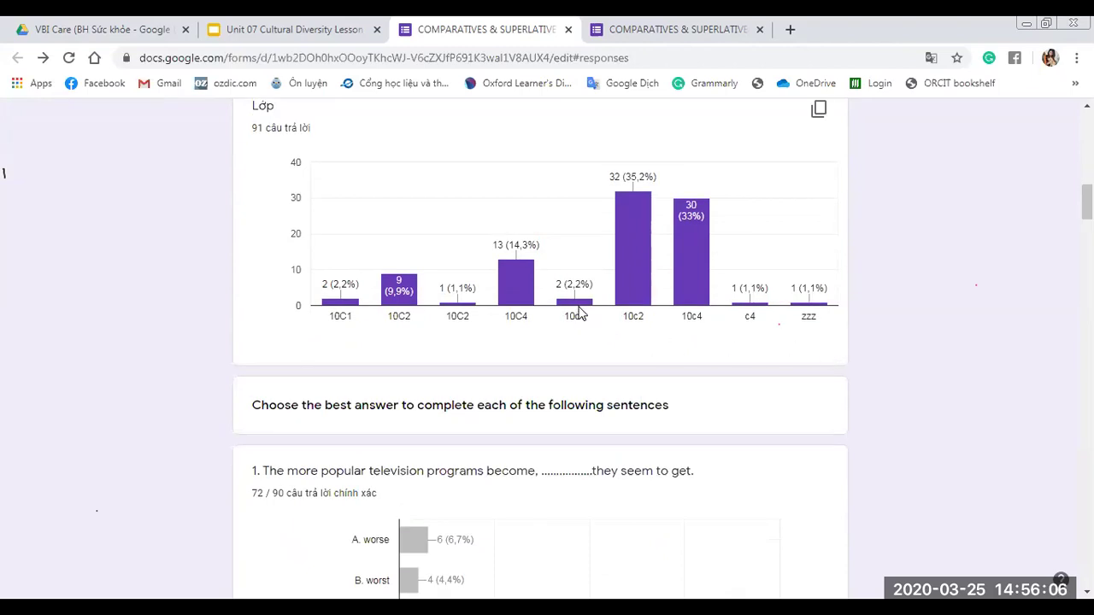
pyautogui.scroll(-2, 860, 505)
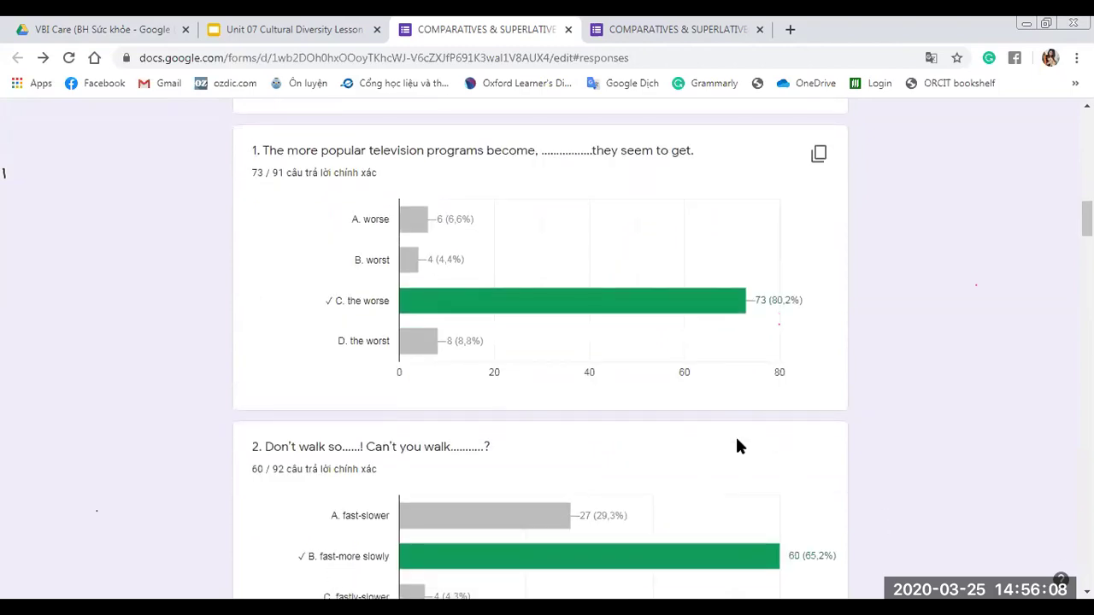
# Look through the submitted student names in the summary and recheck the overall score distribution.
pyautogui.scroll(8, 740, 446)
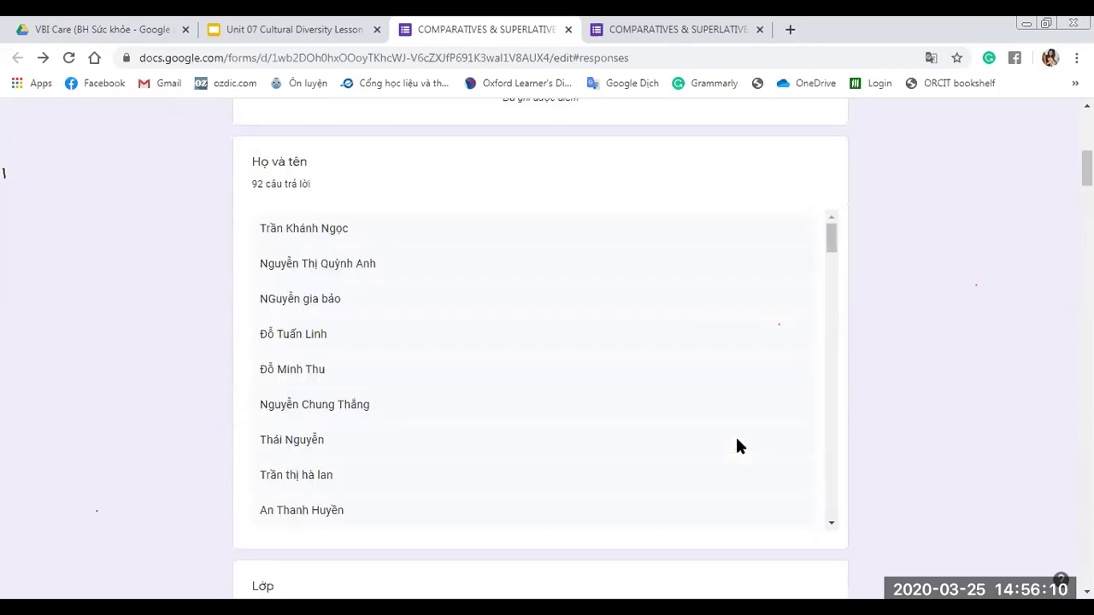
pyautogui.scroll(-1, 733, 444)
pyautogui.scroll(-8, 543, 368)
pyautogui.scroll(-5, 547, 368)
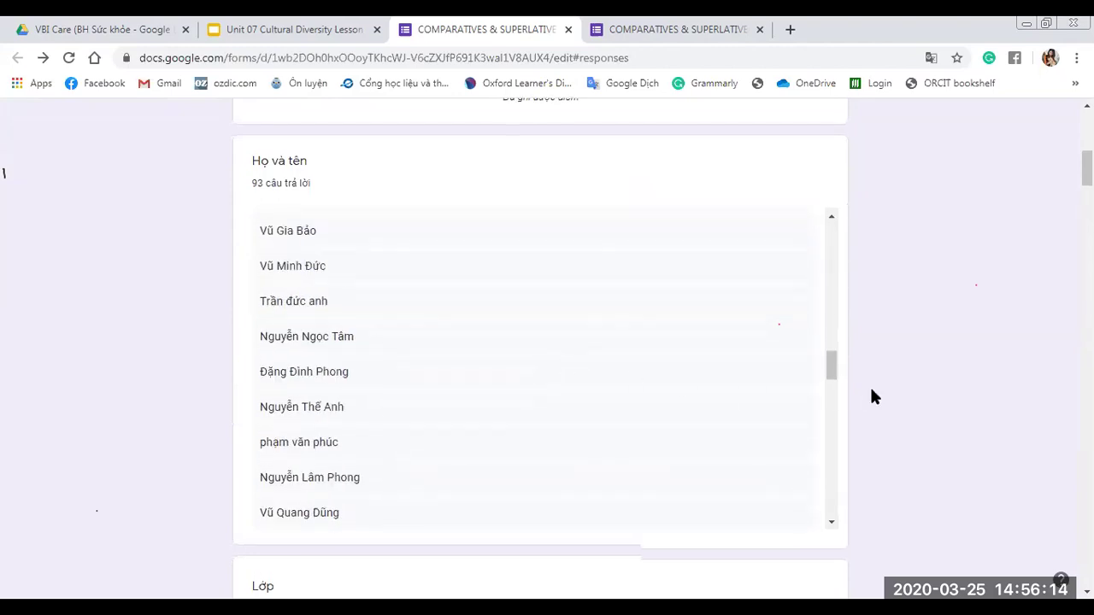
pyautogui.scroll(-3, 872, 396)
pyautogui.scroll(8, 871, 396)
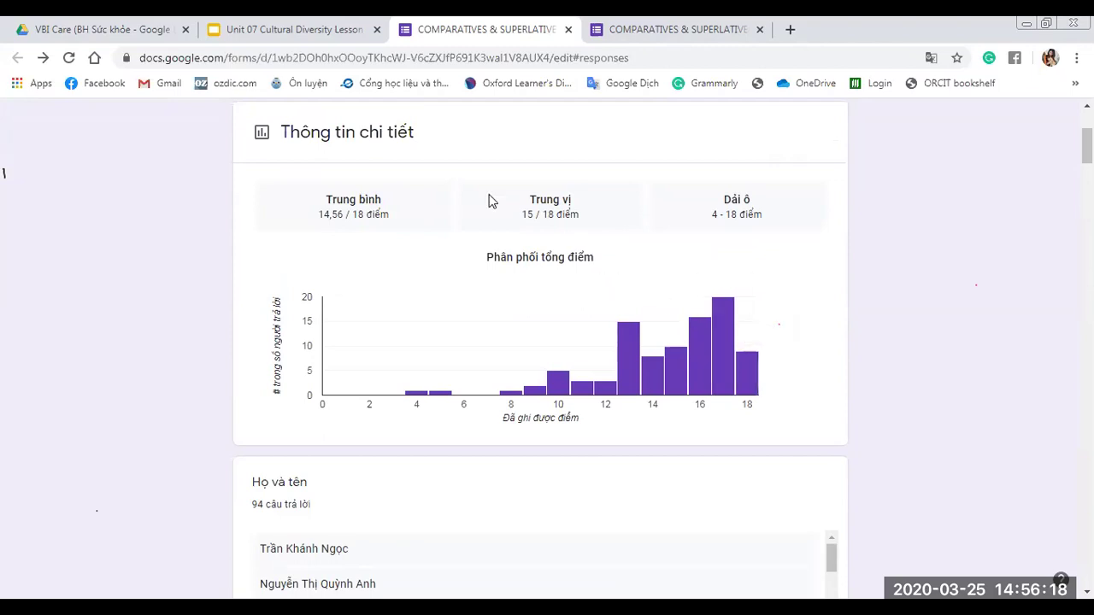
pyautogui.scroll(2, 484, 200)
# Return to the individual responses and check the student names and scores in responses 92 and 93.
pyautogui.click(725, 231)
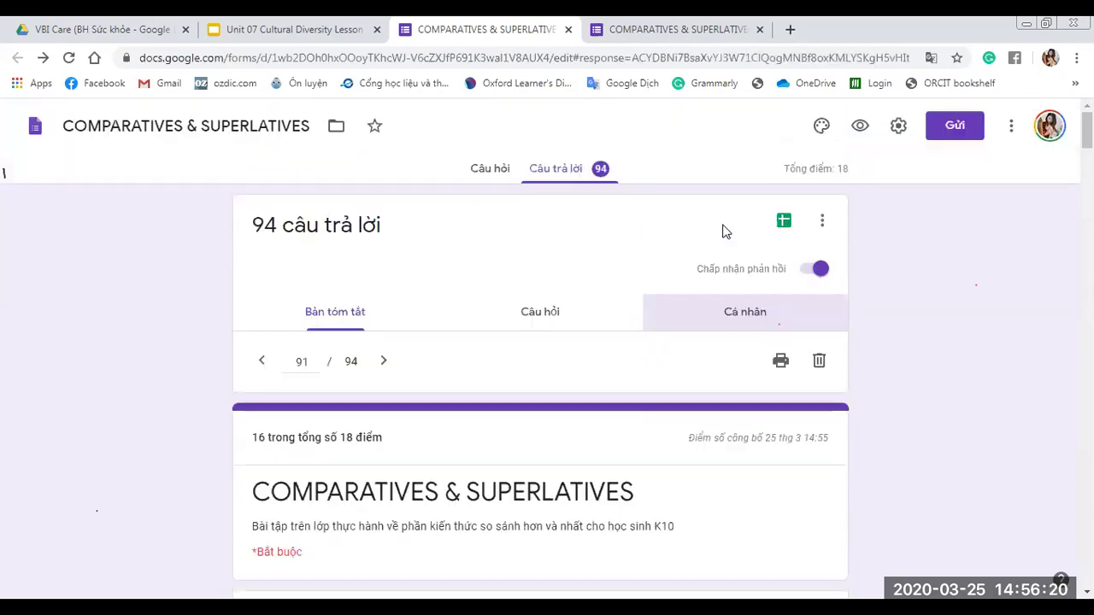
pyautogui.scroll(-1, 464, 332)
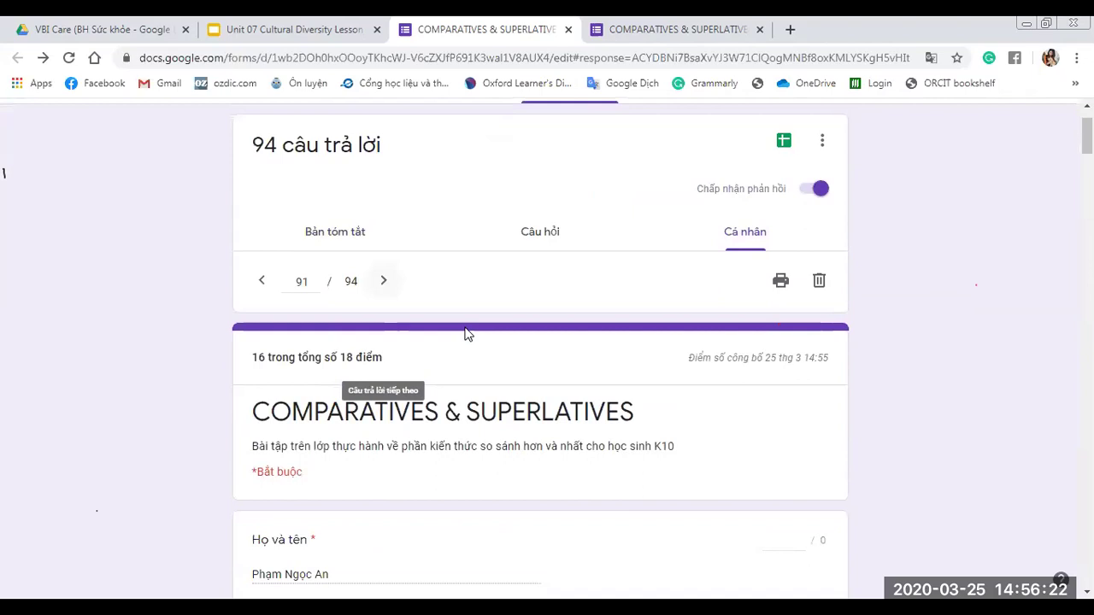
pyautogui.scroll(-1, 419, 306)
pyautogui.scroll(1, 420, 305)
pyautogui.click(384, 281)
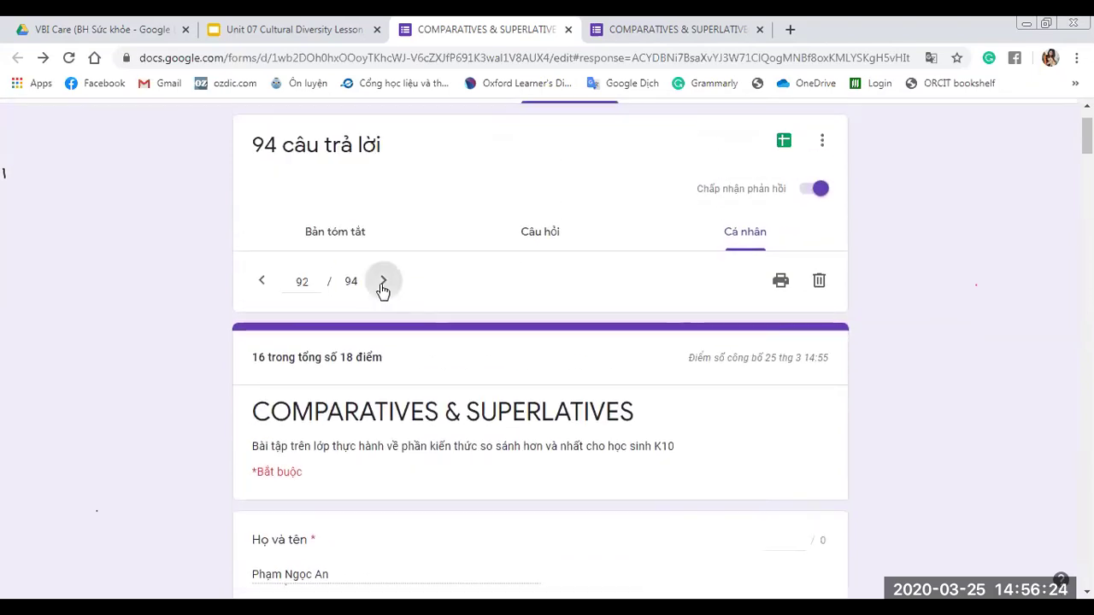
pyautogui.scroll(-1, 549, 342)
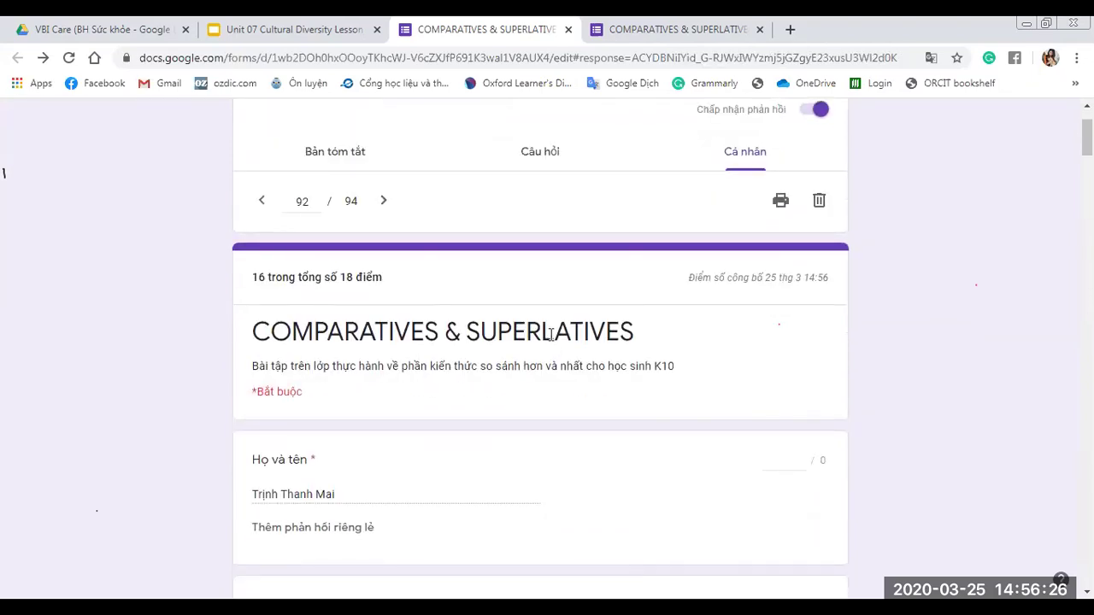
pyautogui.click(385, 201)
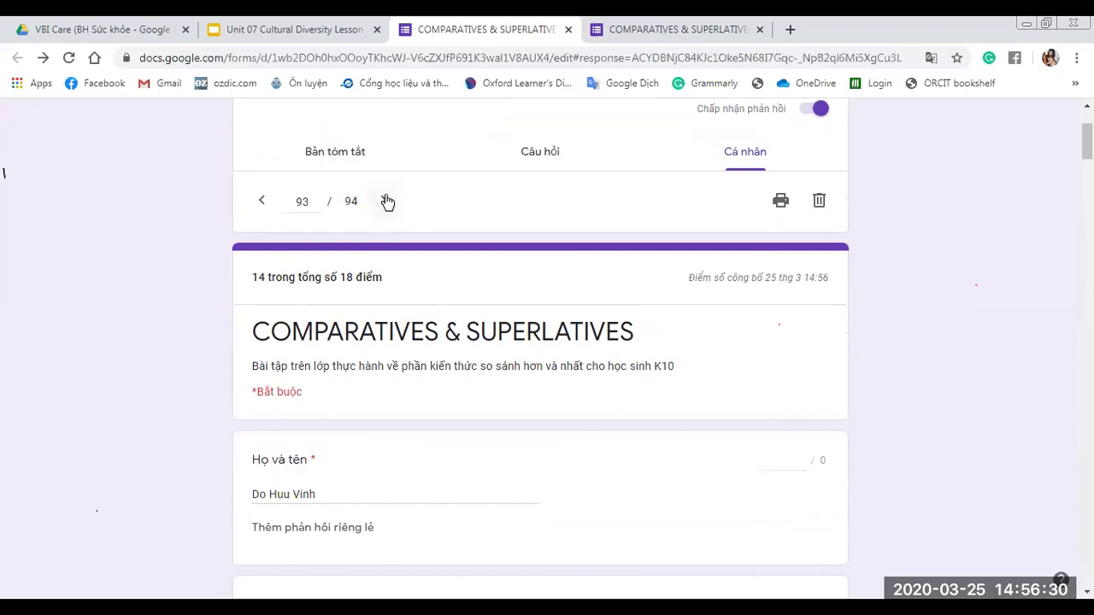
pyautogui.scroll(2, 949, 369)
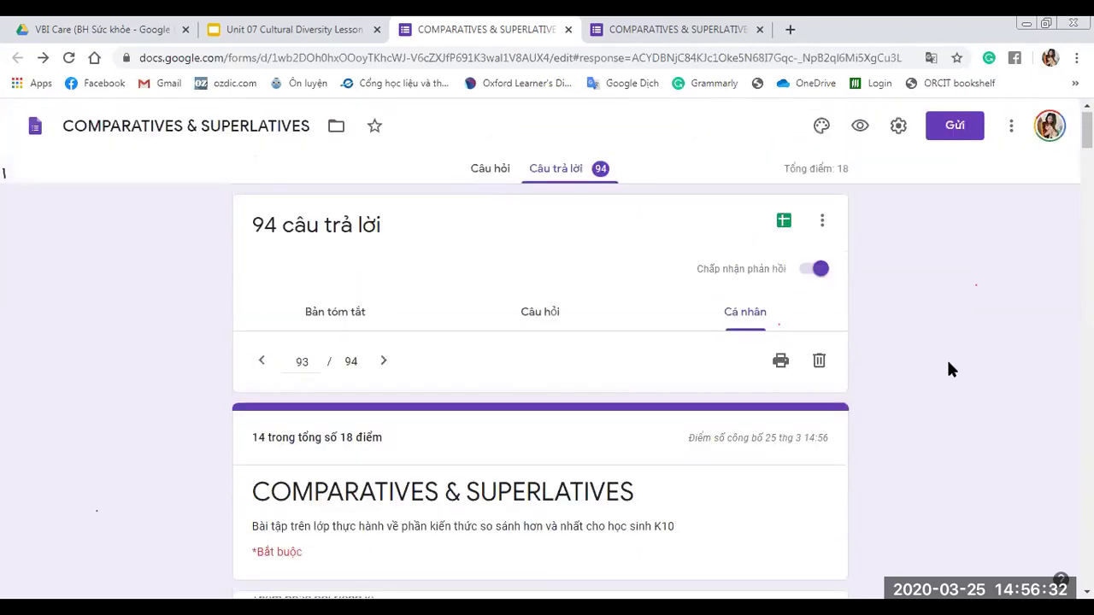
# Enable shuffled question order (Xáo trật tự câu hỏi) in the form's presentation settings and save the settings.
pyautogui.click(898, 128)
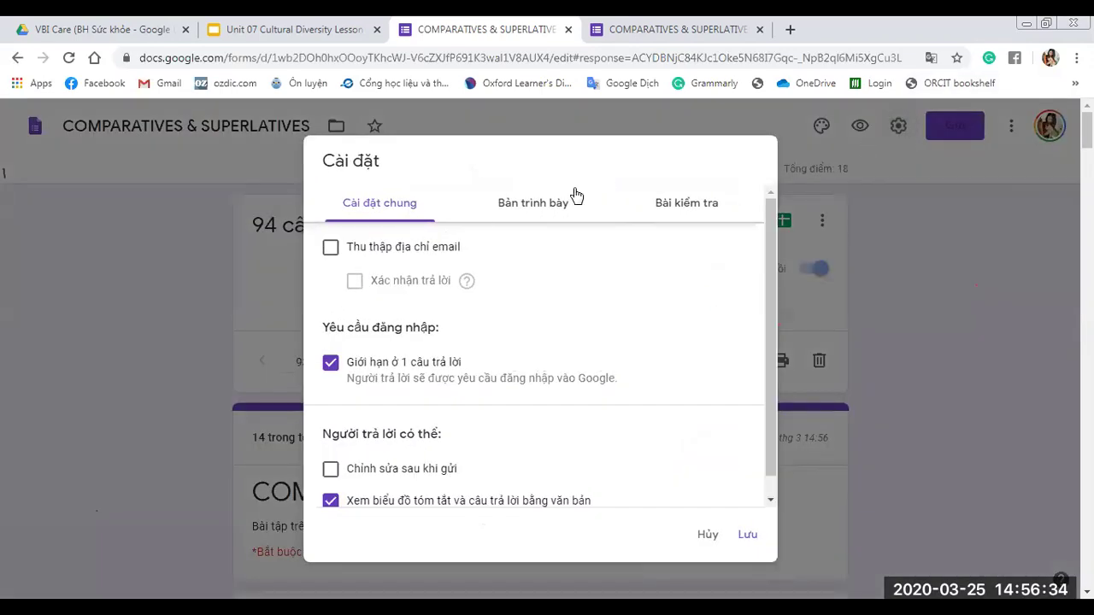
pyautogui.click(676, 207)
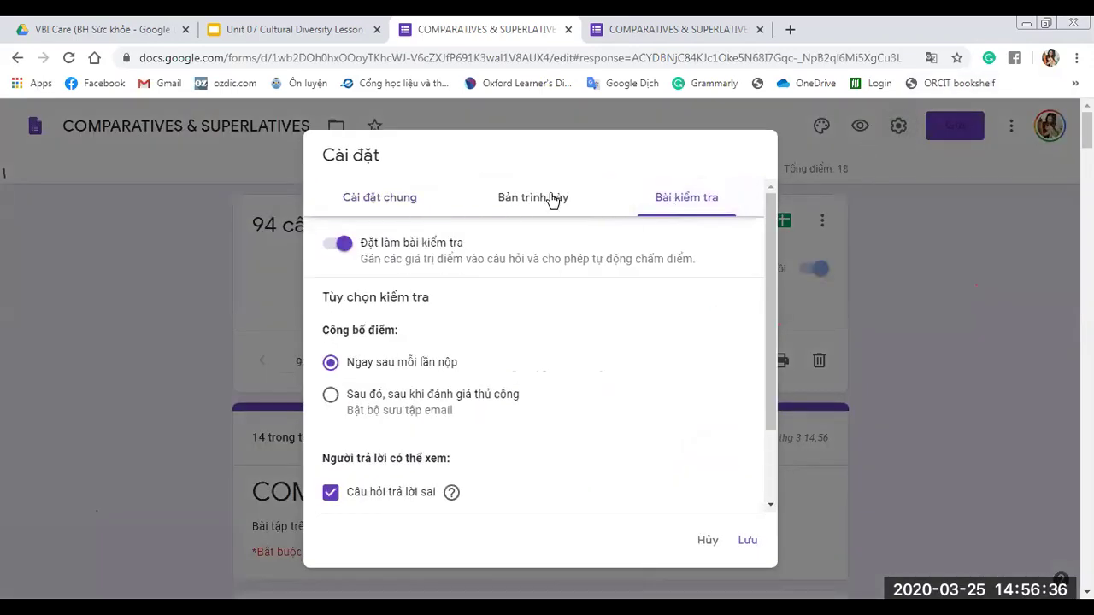
pyautogui.click(552, 200)
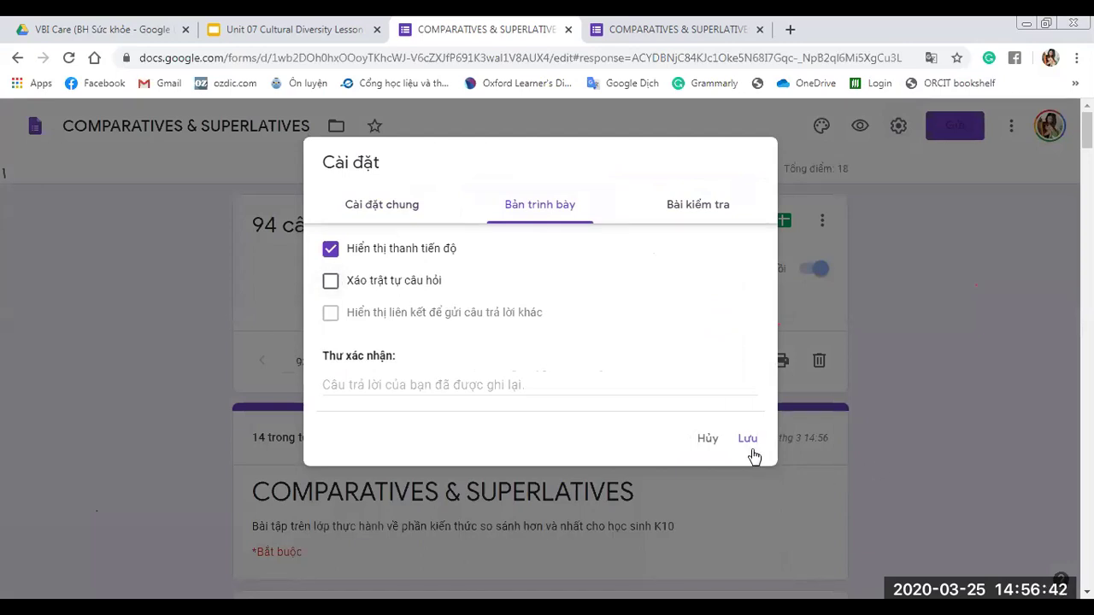
pyautogui.click(330, 282)
pyautogui.click(748, 438)
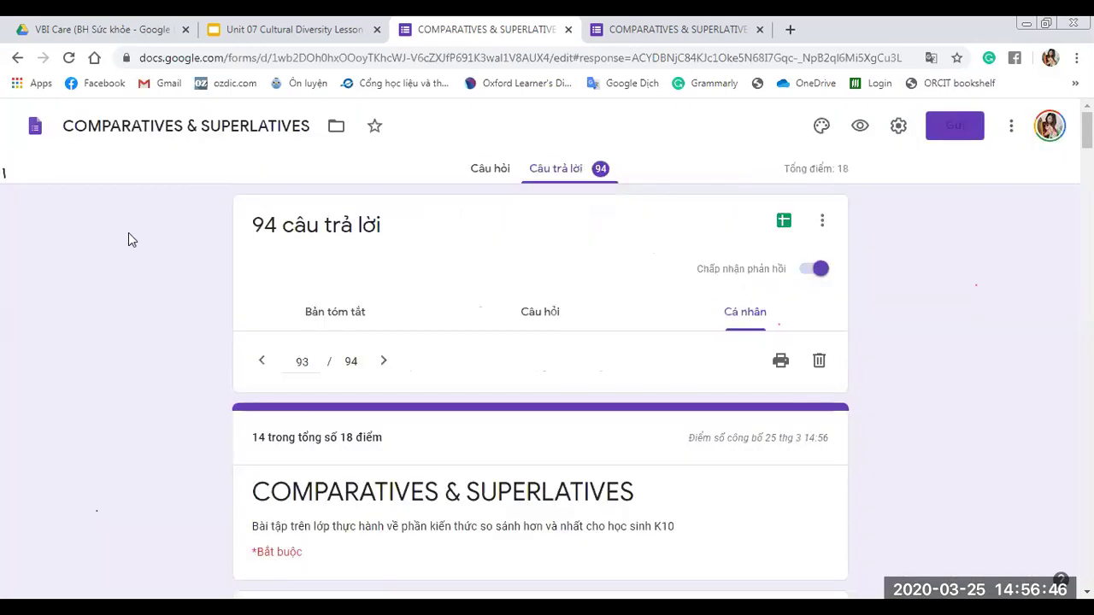
# Show individual response 94 and check the student's name and score.
pyautogui.scroll(-2, 128, 239)
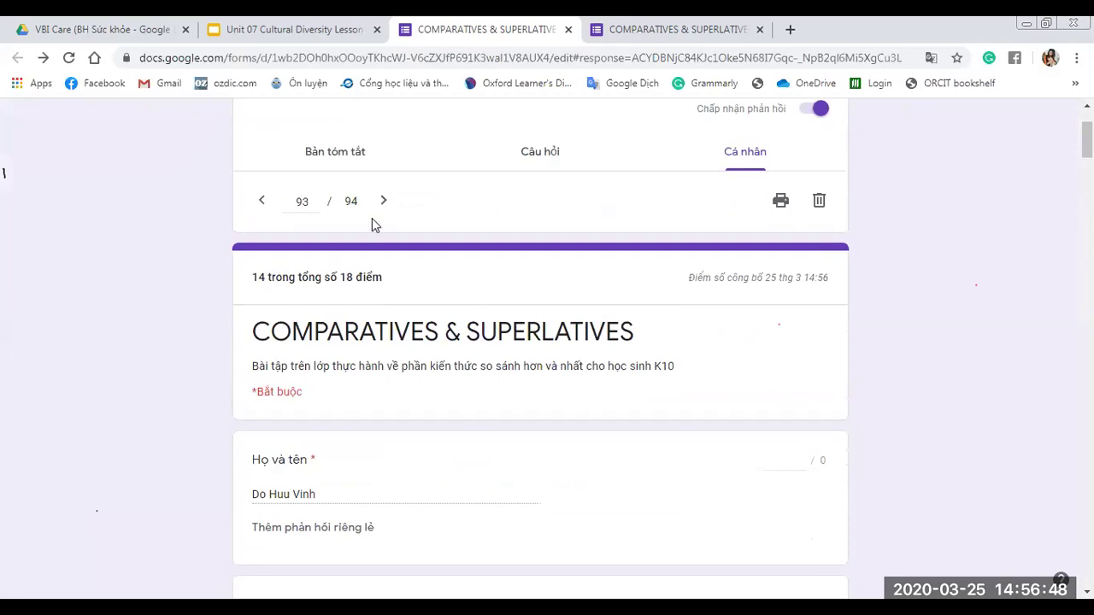
pyautogui.click(381, 205)
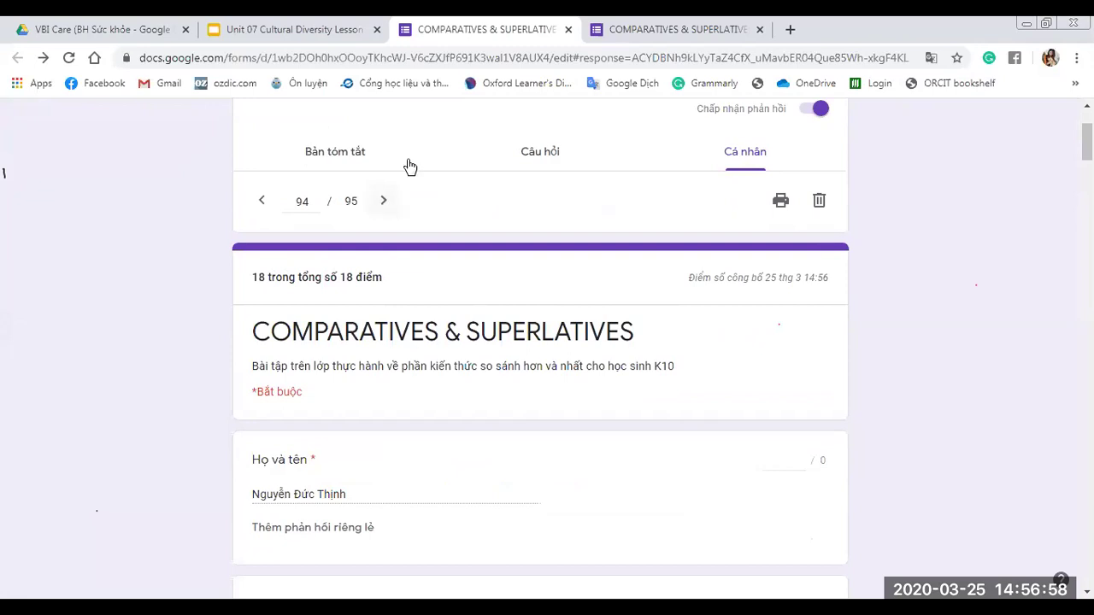
# Check the student names and scores in individual responses 95 and 96, and review responses 92 to 96 again.
pyautogui.click(384, 207)
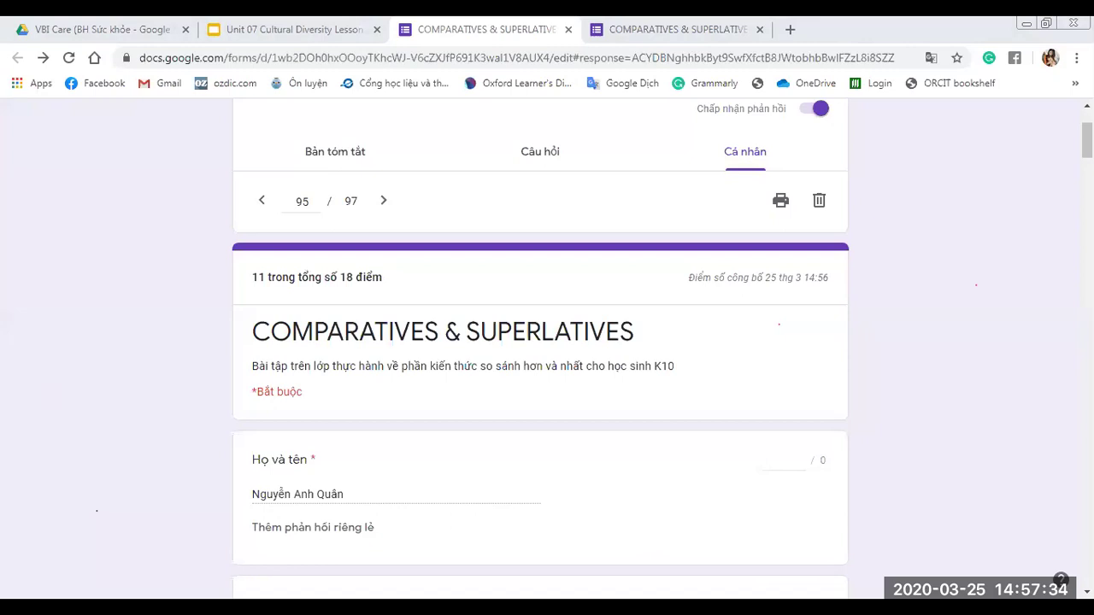
pyautogui.click(383, 201)
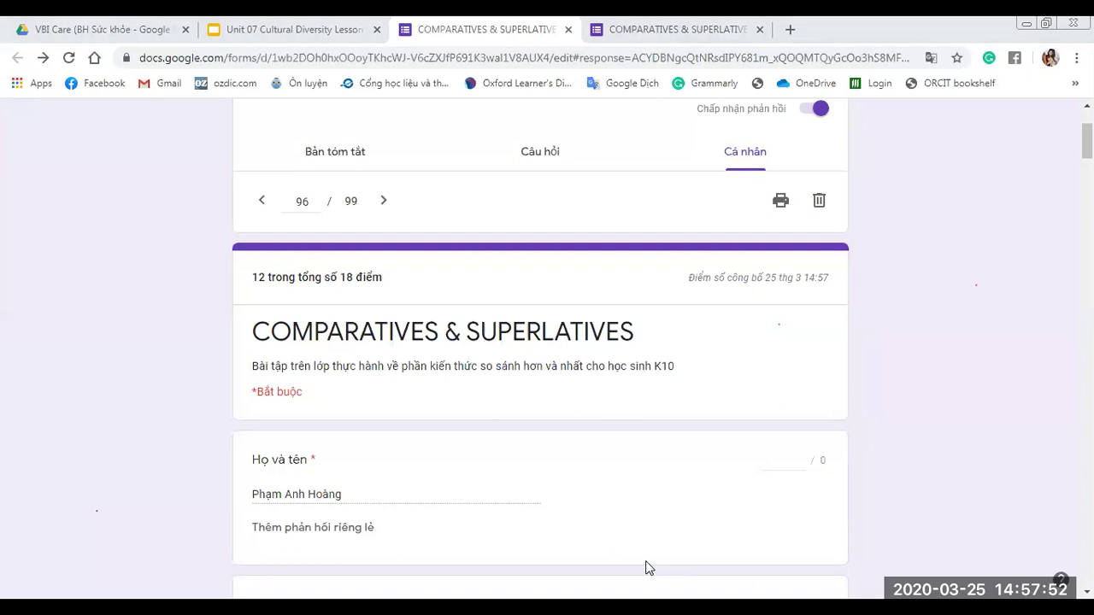
pyautogui.click(267, 204)
pyautogui.click(267, 204)
pyautogui.click(266, 203)
pyautogui.click(269, 205)
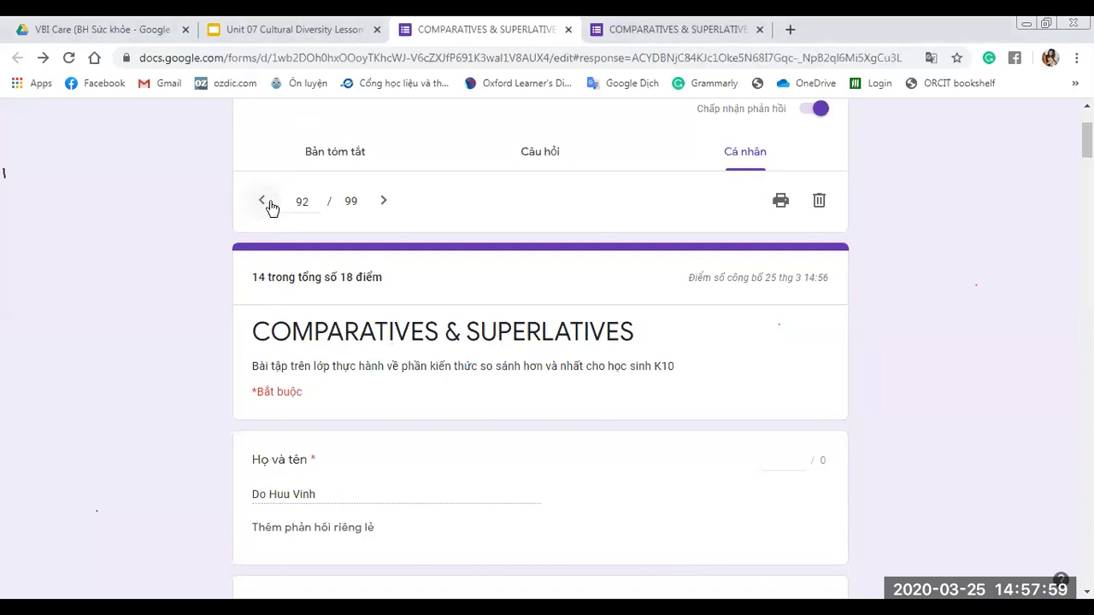
pyautogui.click(390, 213)
pyautogui.click(390, 213)
pyautogui.click(390, 213)
pyautogui.click(391, 213)
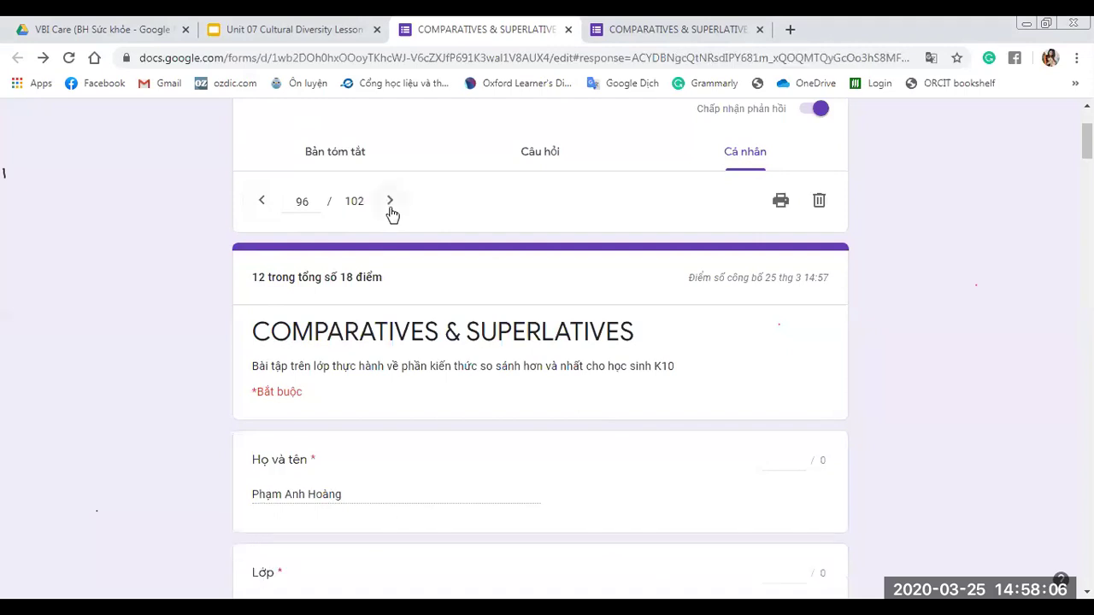
# Check the student names and scores in individual responses 97 and 98, looking over the first fields of response 98.
pyautogui.click(391, 212)
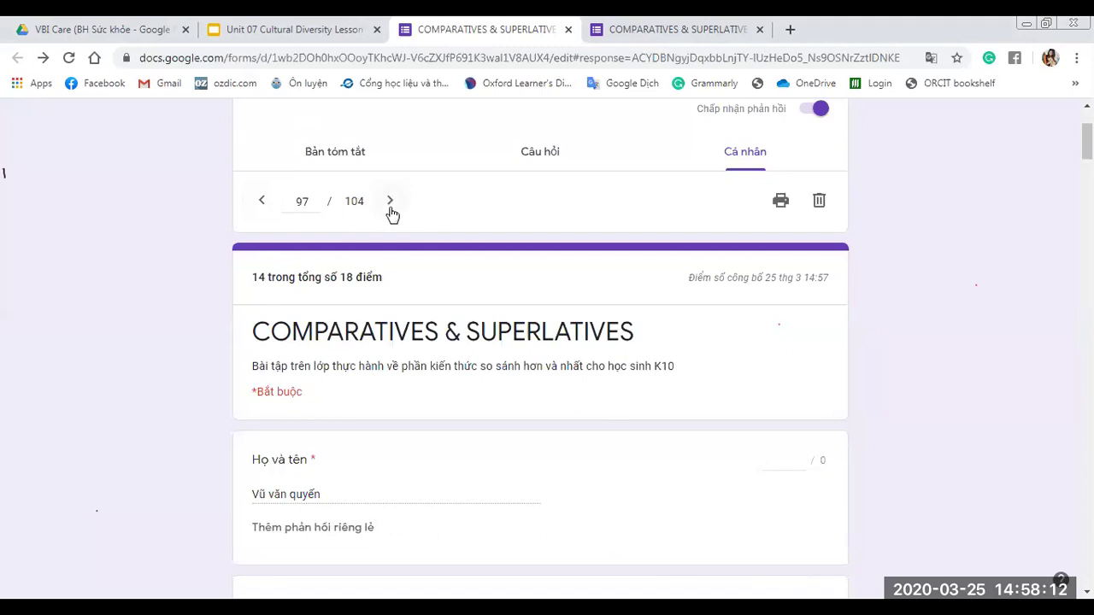
pyautogui.click(391, 213)
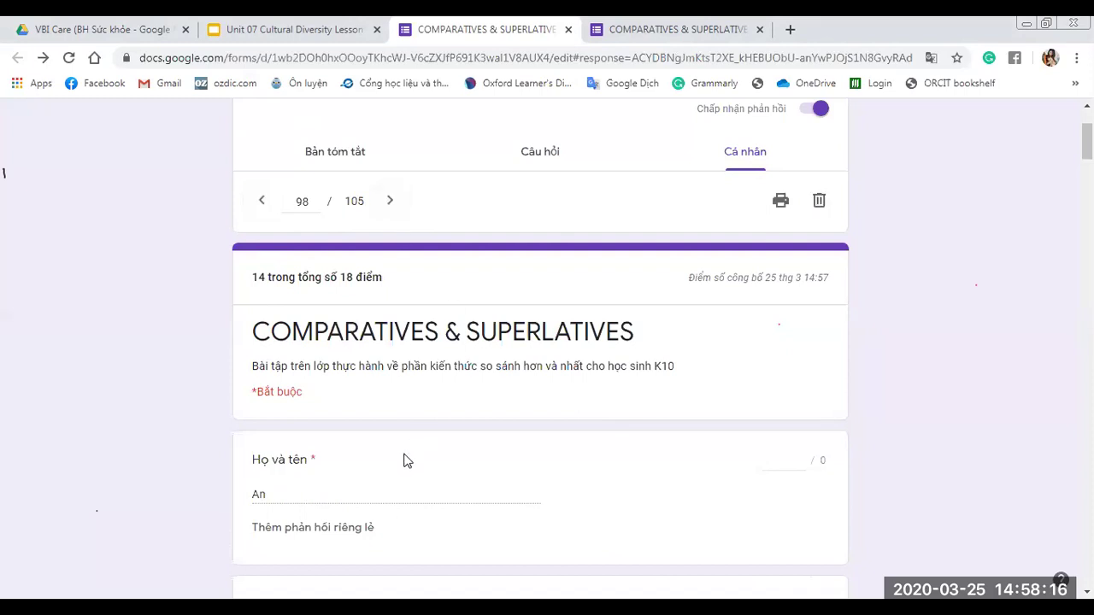
pyautogui.scroll(-1, 333, 468)
pyautogui.scroll(1, 354, 427)
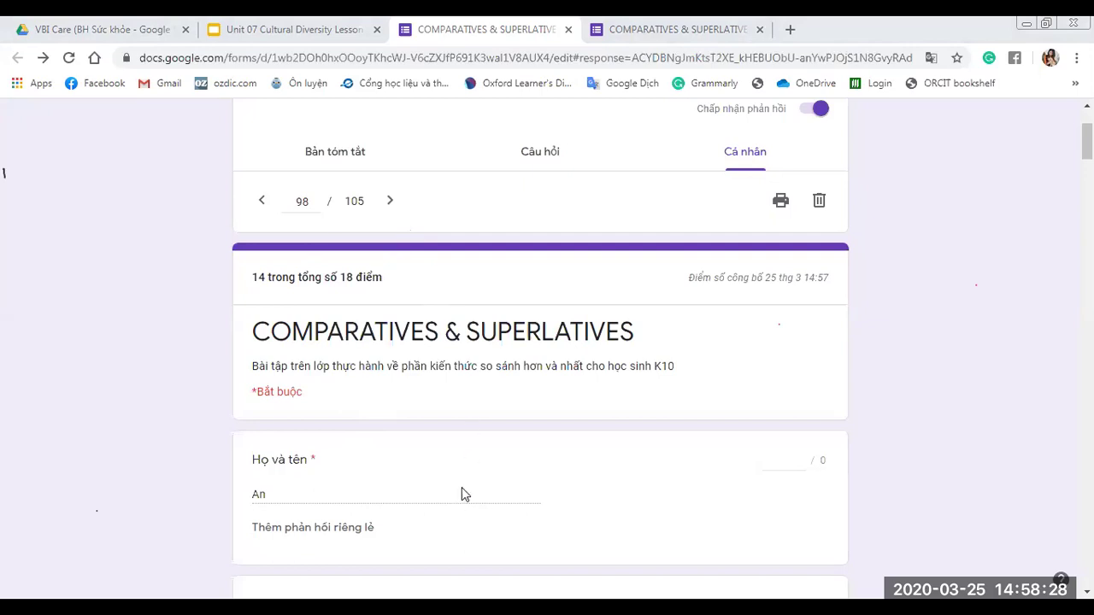
pyautogui.scroll(-1, 491, 462)
pyautogui.scroll(1, 496, 459)
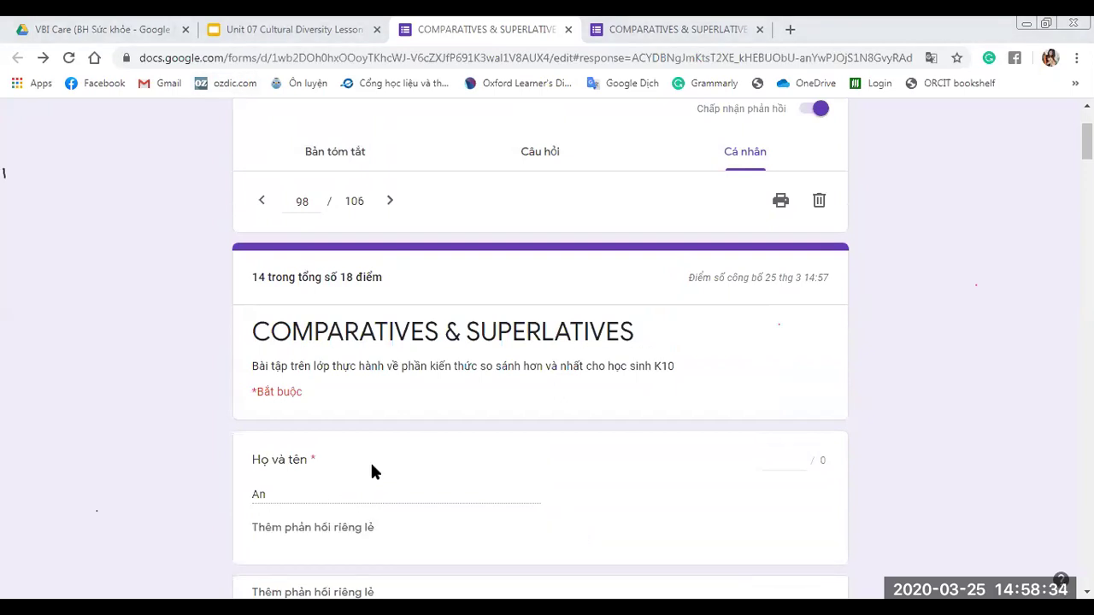
# Check the student names and scores in individual responses 99 to 103.
pyautogui.click(389, 209)
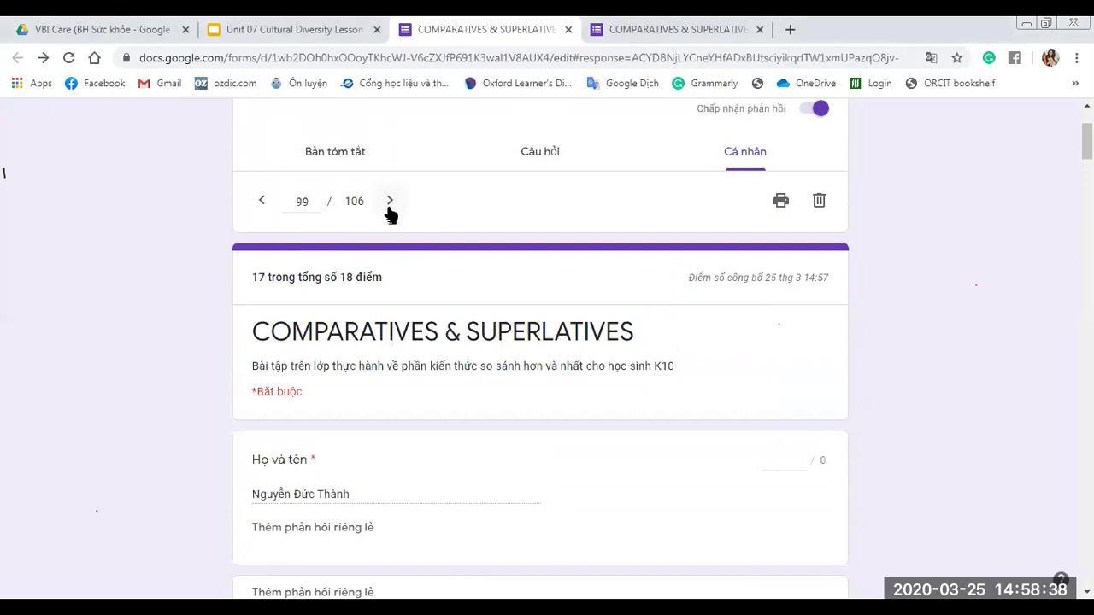
pyautogui.click(388, 208)
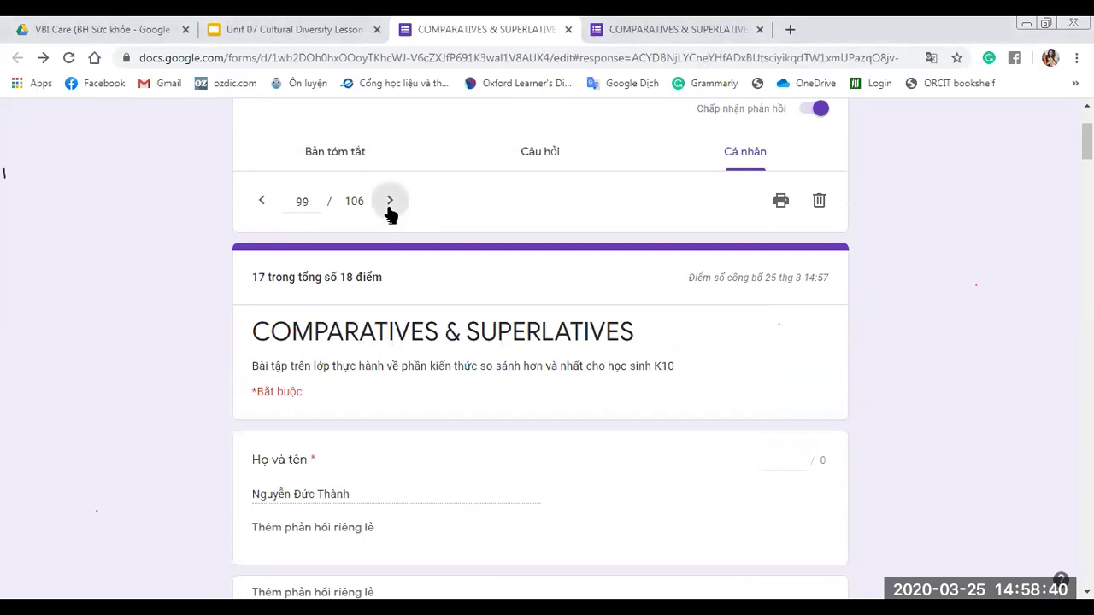
pyautogui.click(389, 208)
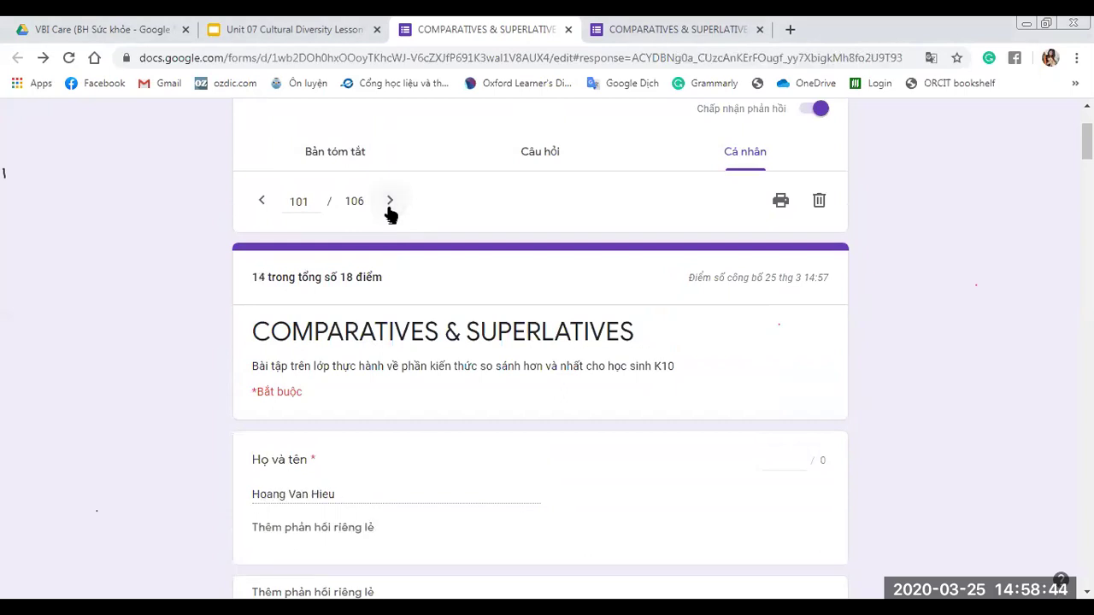
pyautogui.click(388, 208)
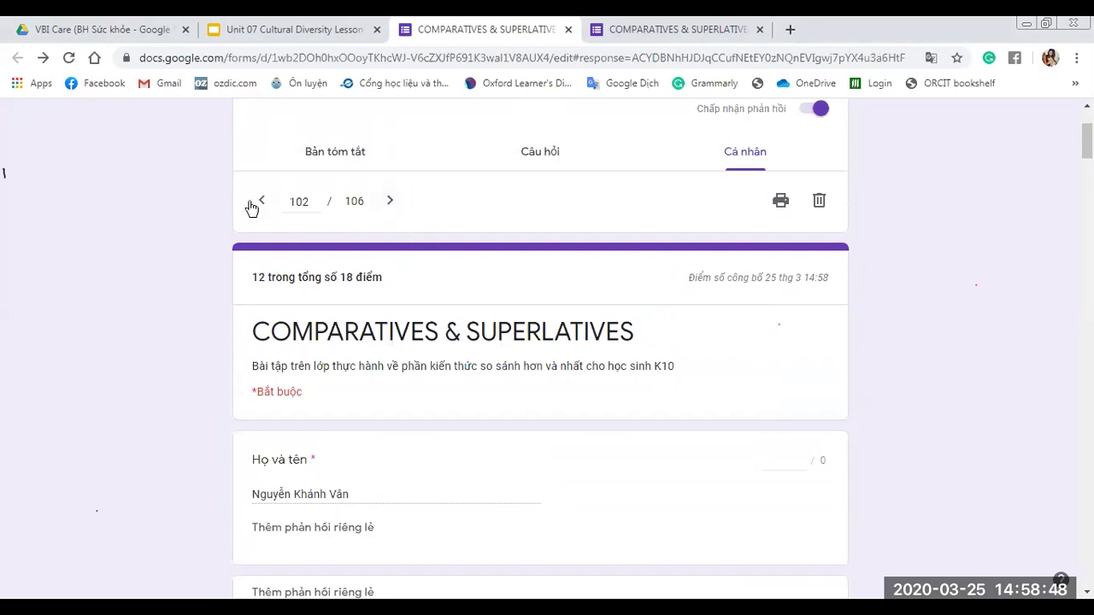
pyautogui.click(392, 202)
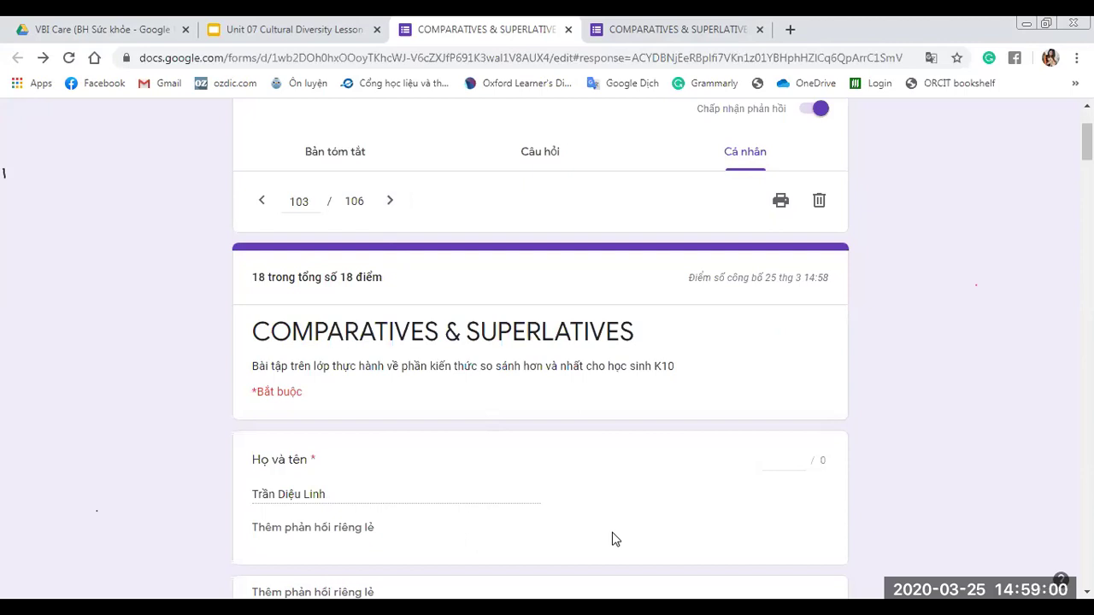
# Check the student names and scores in individual responses 104 to 108.
pyautogui.click(389, 205)
pyautogui.click(388, 205)
pyautogui.click(389, 205)
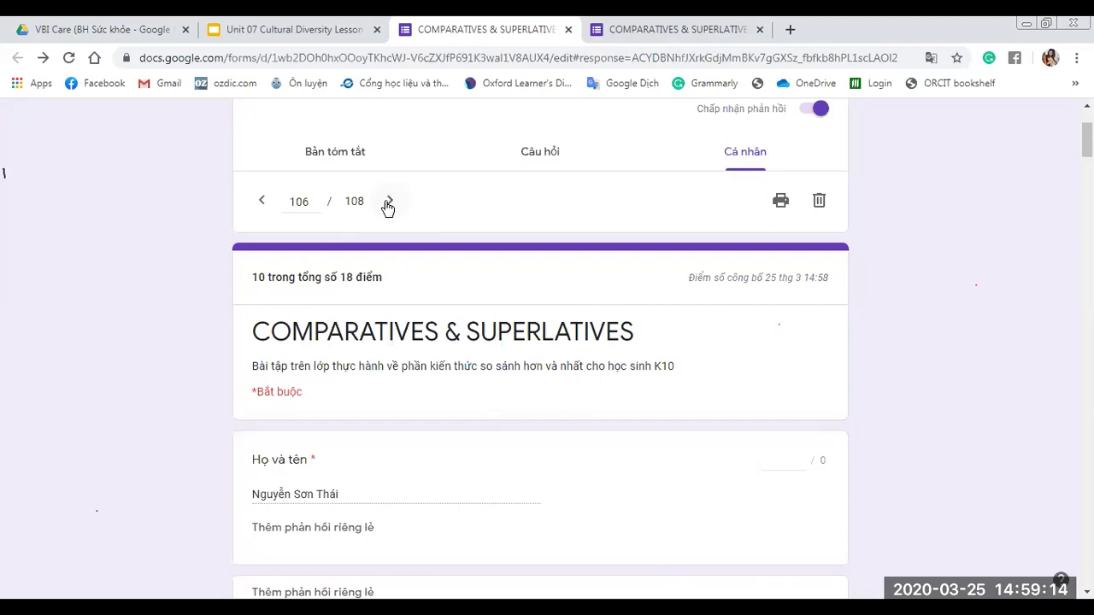
pyautogui.click(387, 205)
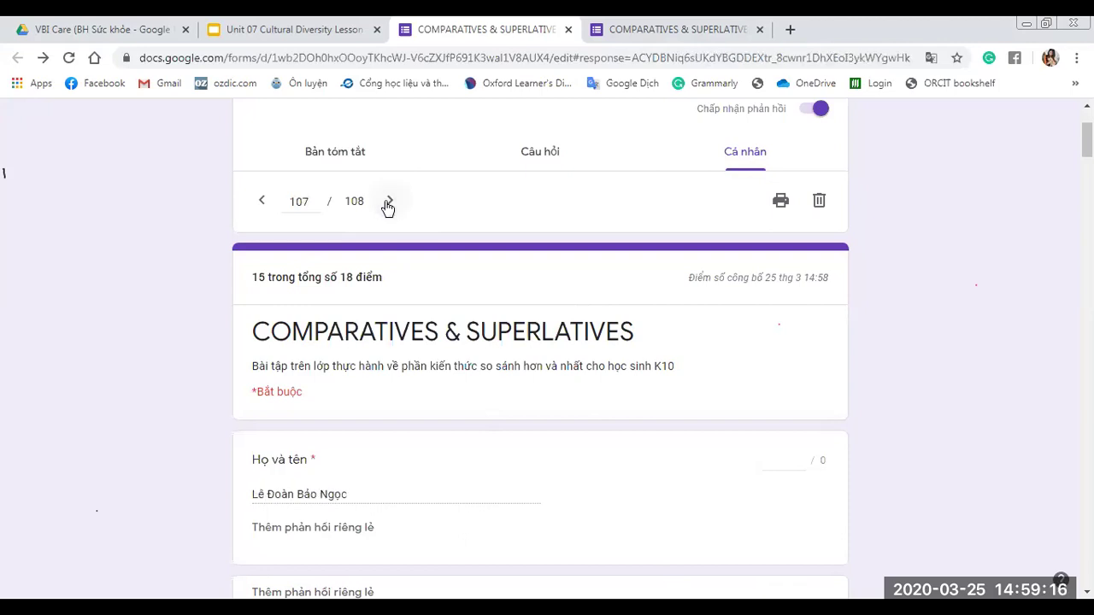
pyautogui.click(387, 205)
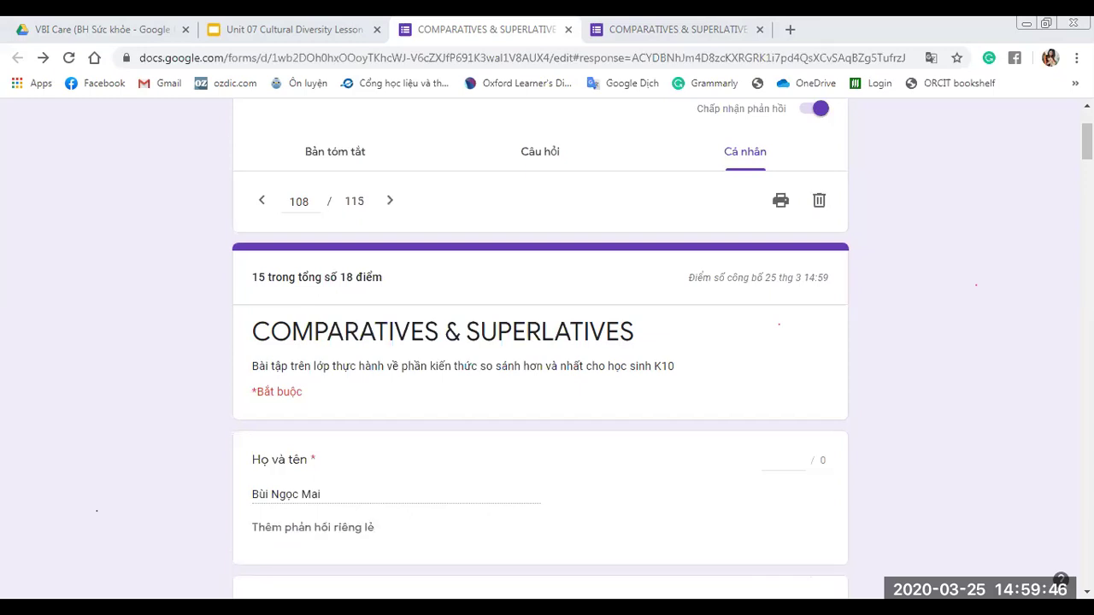
# Check the student names and scores in individual responses 109 to 115.
pyautogui.click(390, 202)
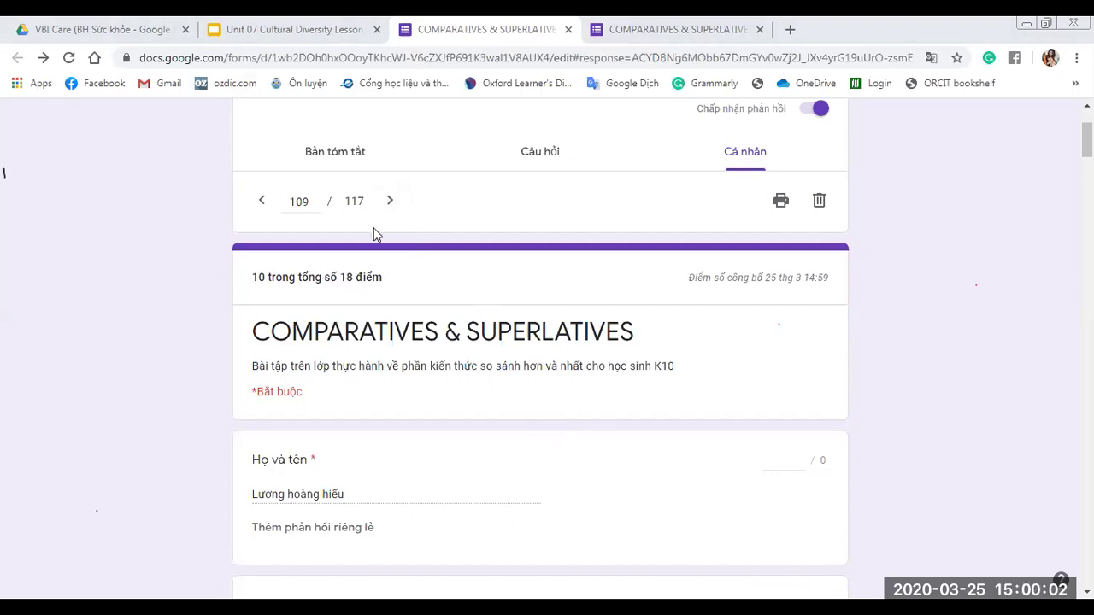
pyautogui.click(390, 202)
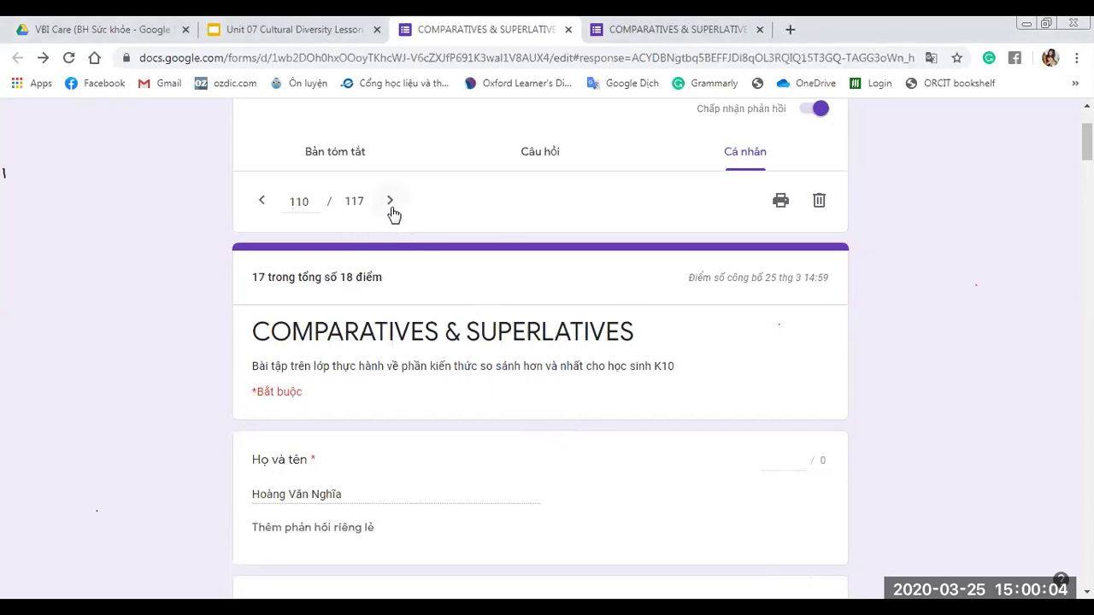
pyautogui.click(390, 202)
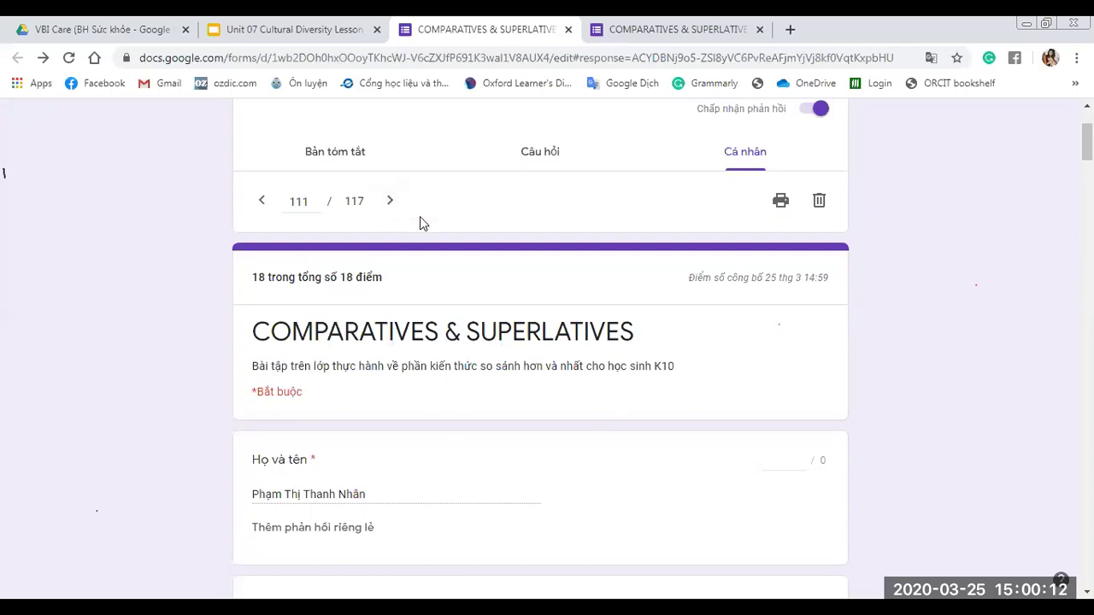
pyautogui.click(395, 205)
pyautogui.click(395, 205)
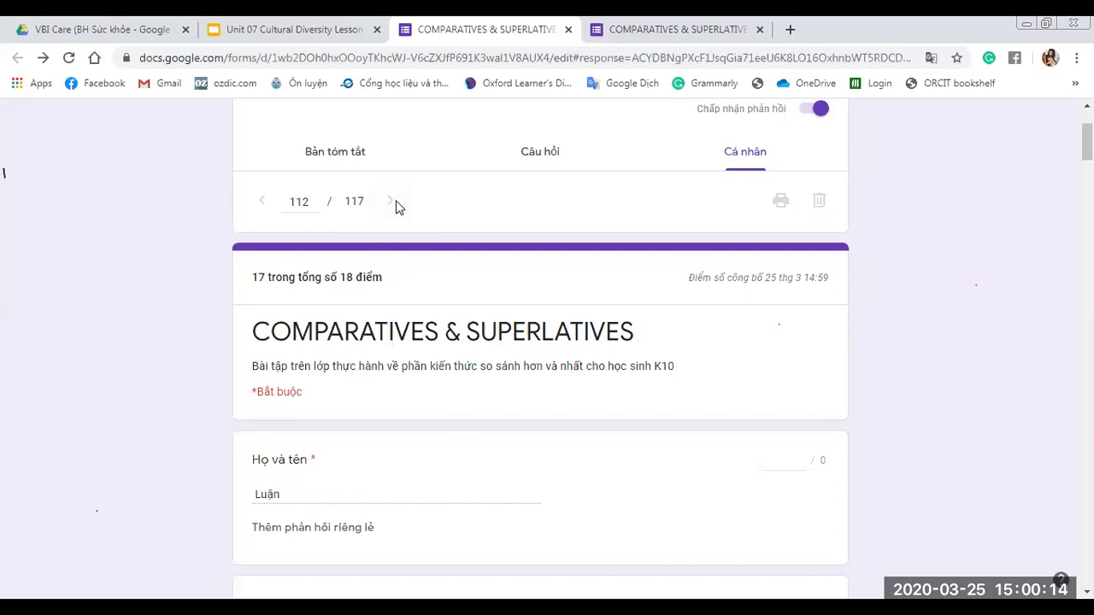
pyautogui.click(396, 205)
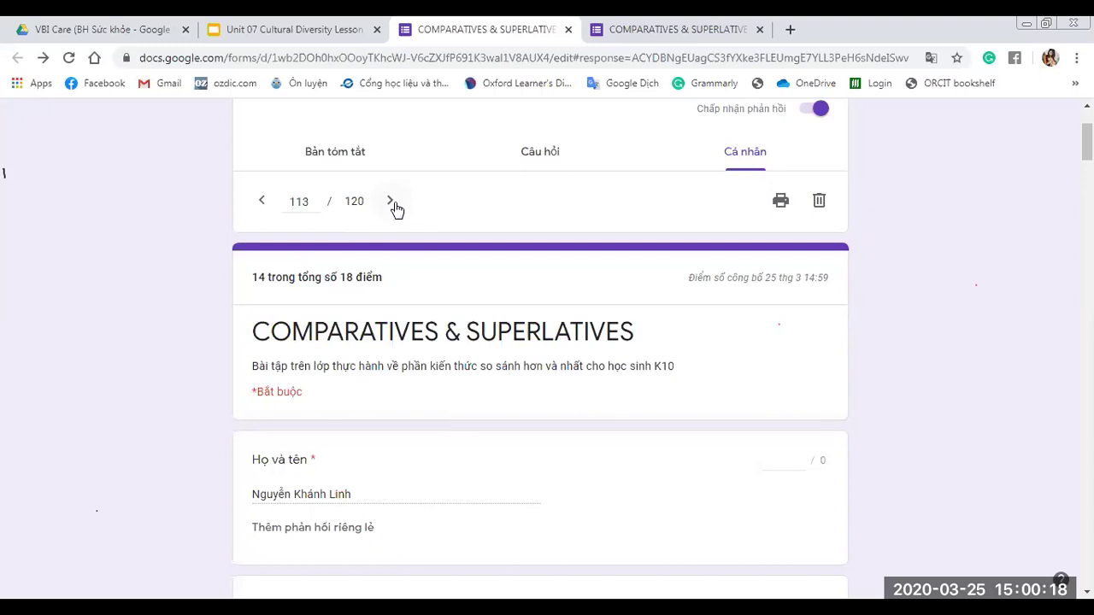
pyautogui.click(392, 202)
pyautogui.click(393, 204)
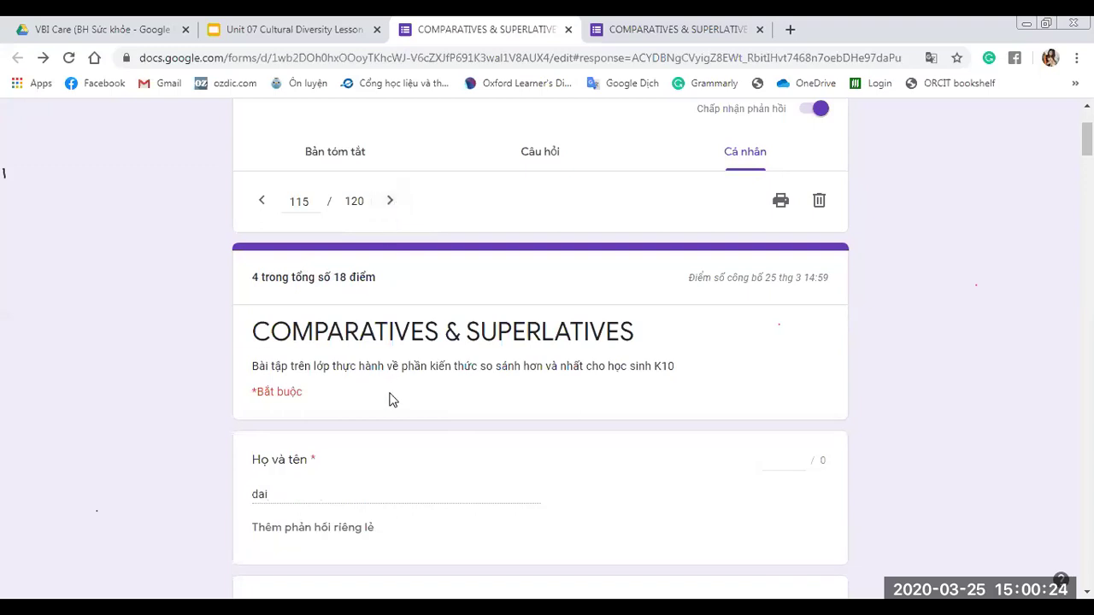
# Examine response 115 more closely, including the score, the student's name and the class (Lớp).
pyautogui.scroll(-2, 391, 399)
pyautogui.scroll(1, 393, 398)
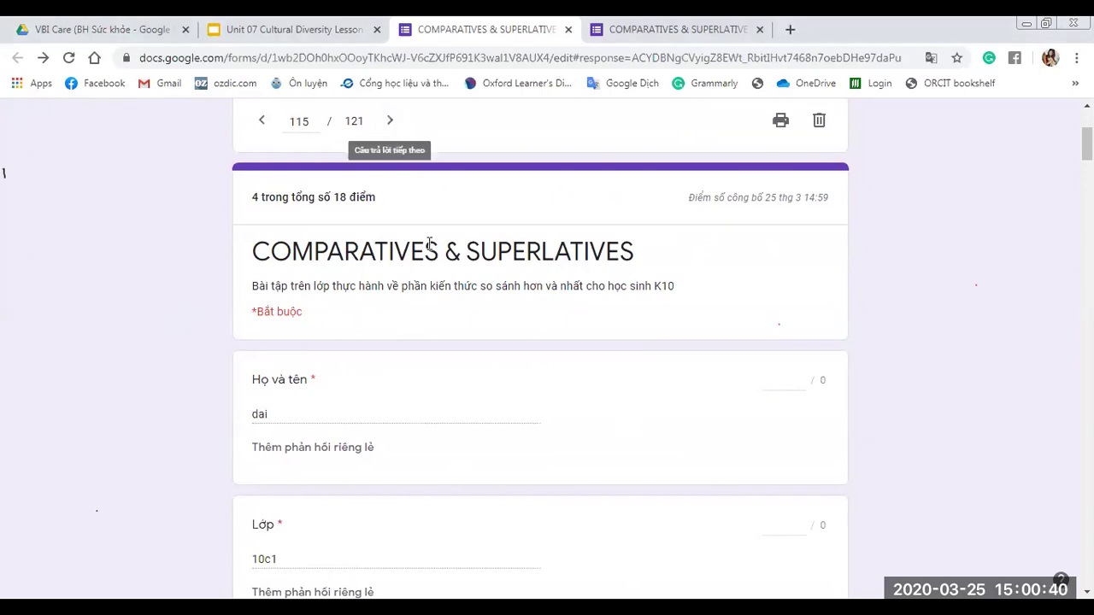
pyautogui.scroll(-1, 359, 320)
pyautogui.scroll(1, 359, 325)
pyautogui.scroll(1, 359, 321)
pyautogui.scroll(-1, 376, 257)
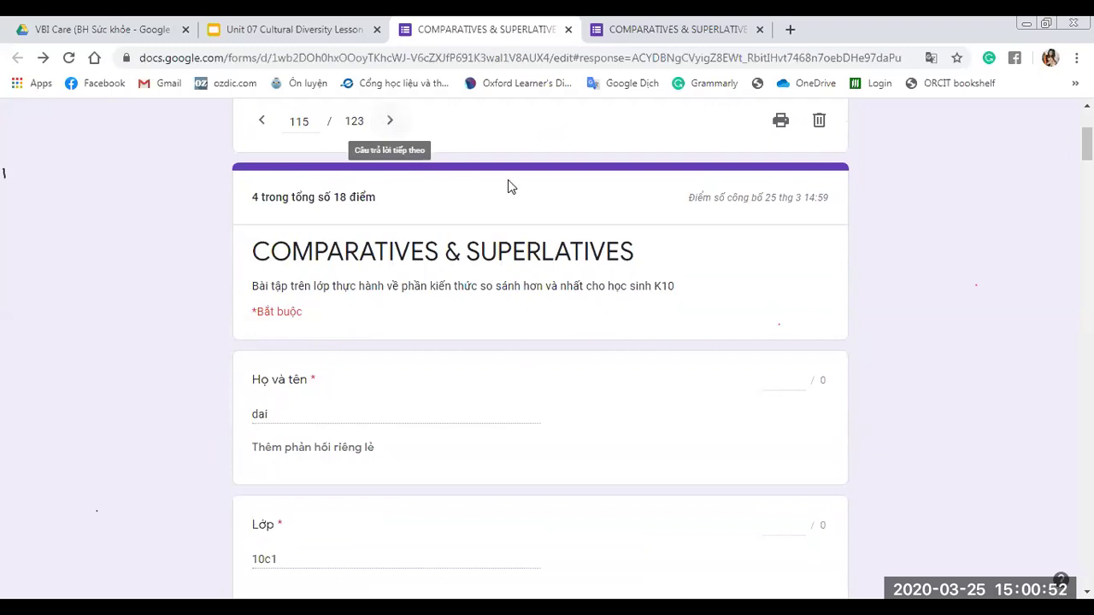
# Check the student names, classes and scores in individual responses 116 to 123.
pyautogui.click(397, 131)
pyautogui.click(398, 130)
pyautogui.click(397, 131)
pyautogui.click(398, 131)
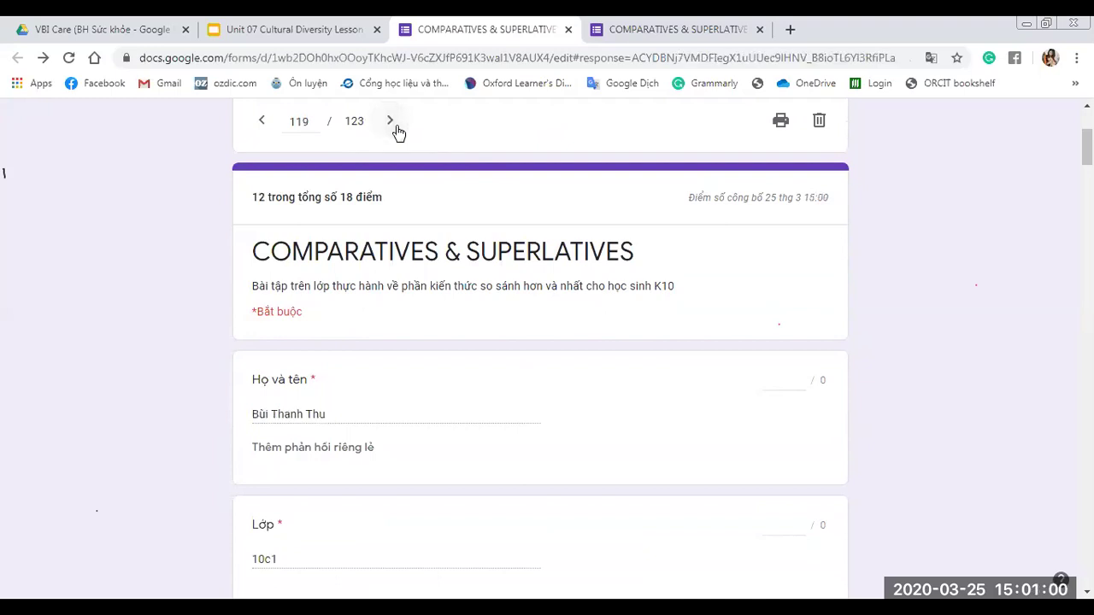
pyautogui.click(398, 131)
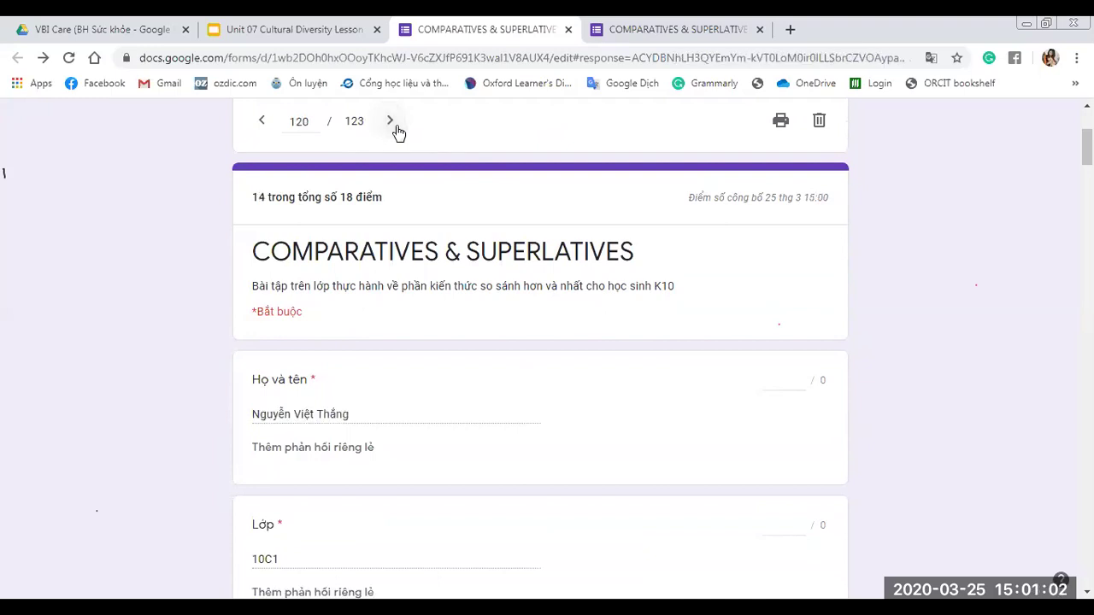
pyautogui.click(398, 131)
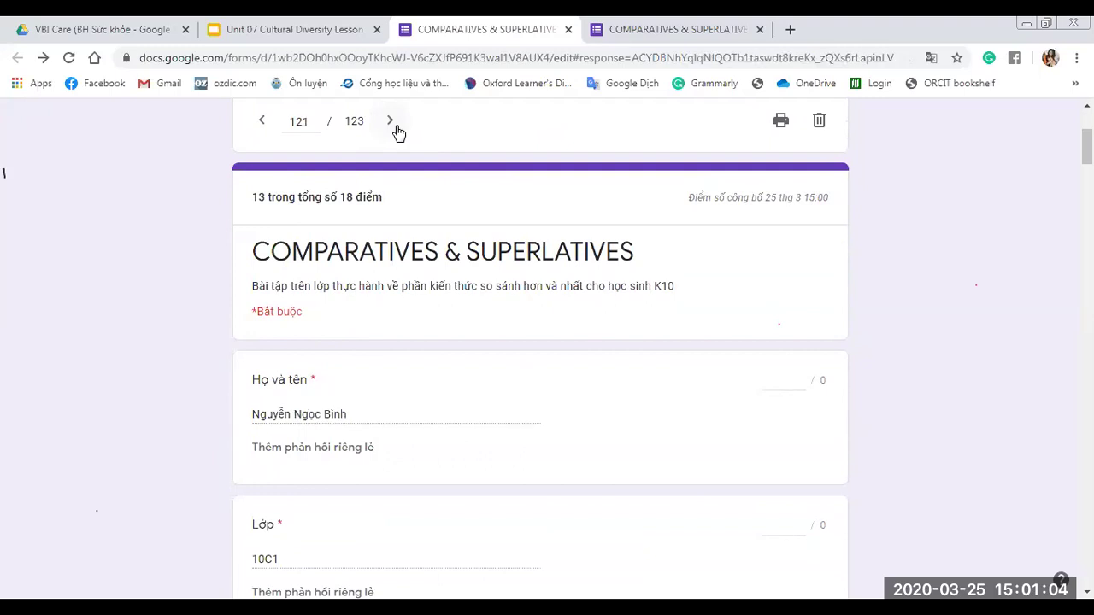
pyautogui.click(397, 131)
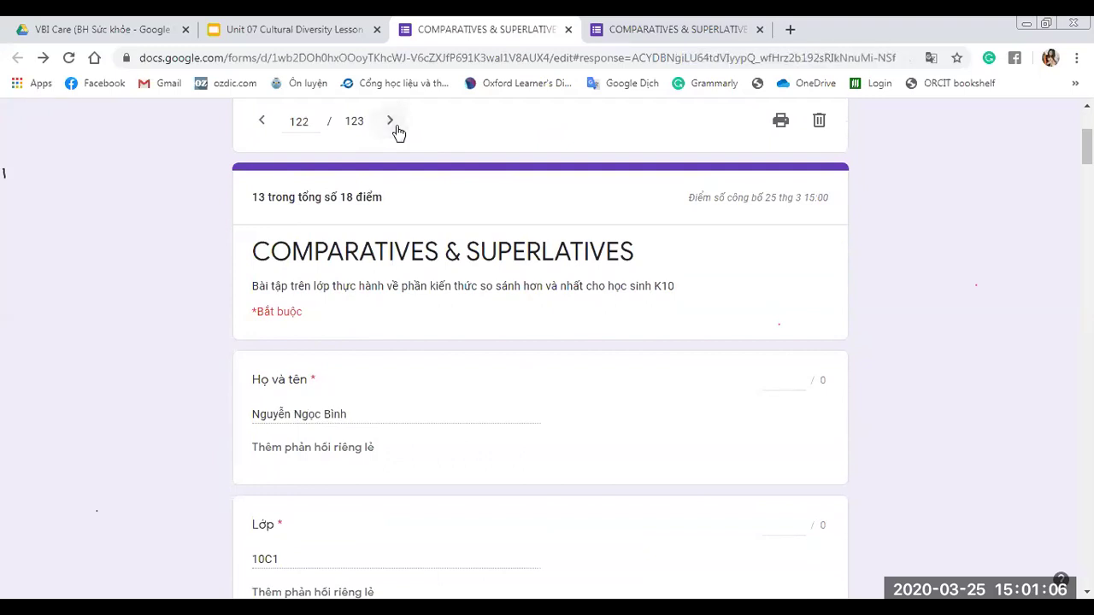
pyautogui.click(398, 131)
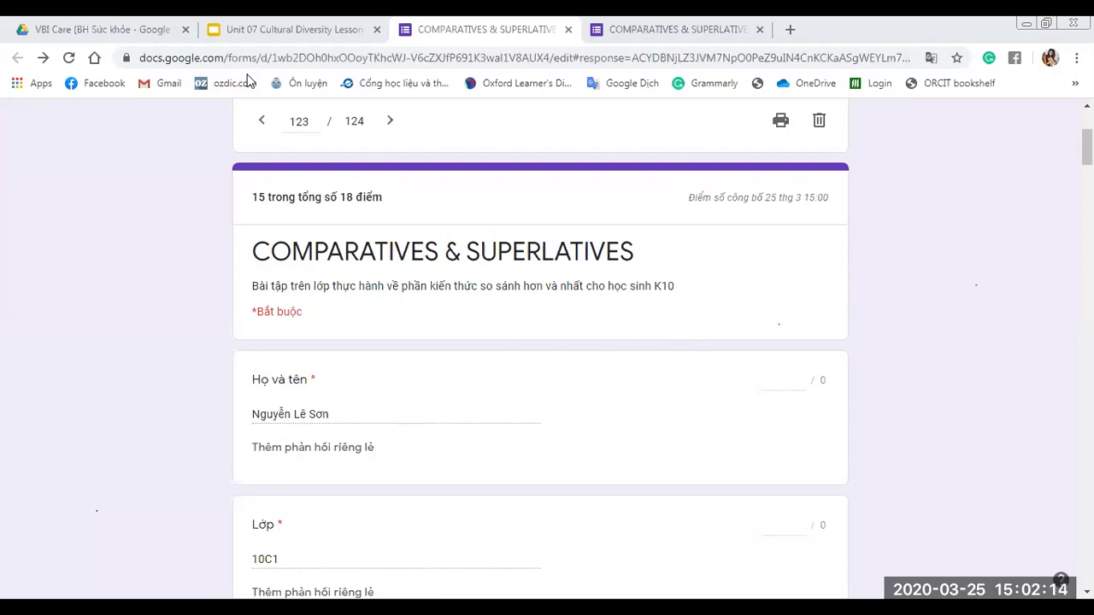
# Turn off the one-response limit (Giới hạn ở 1 câu trả lời) in the form's general settings and save the settings.
pyautogui.scroll(3, 951, 219)
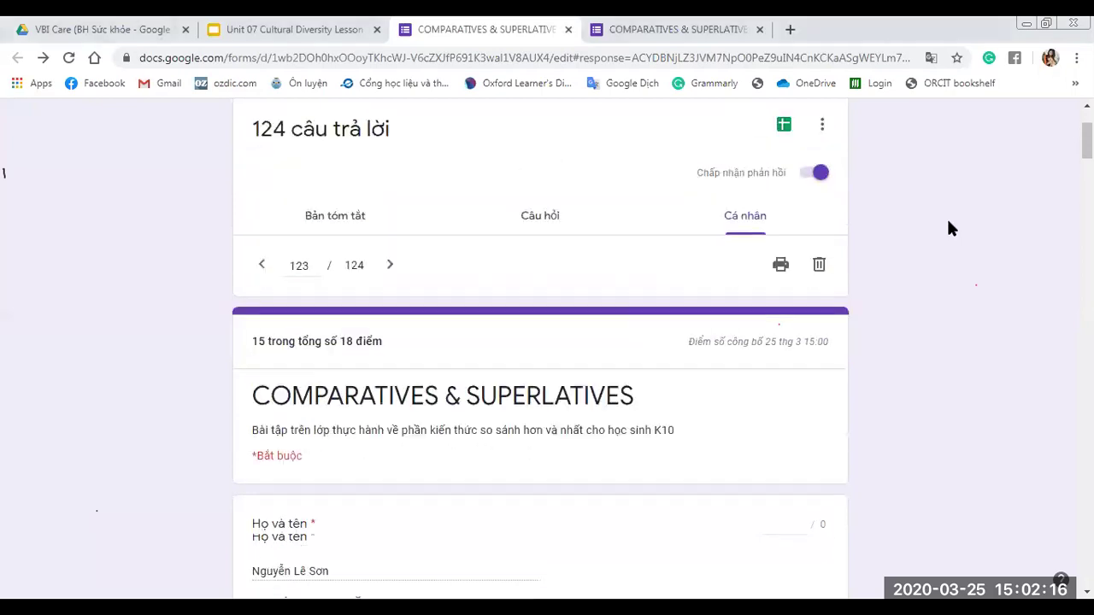
pyautogui.click(899, 127)
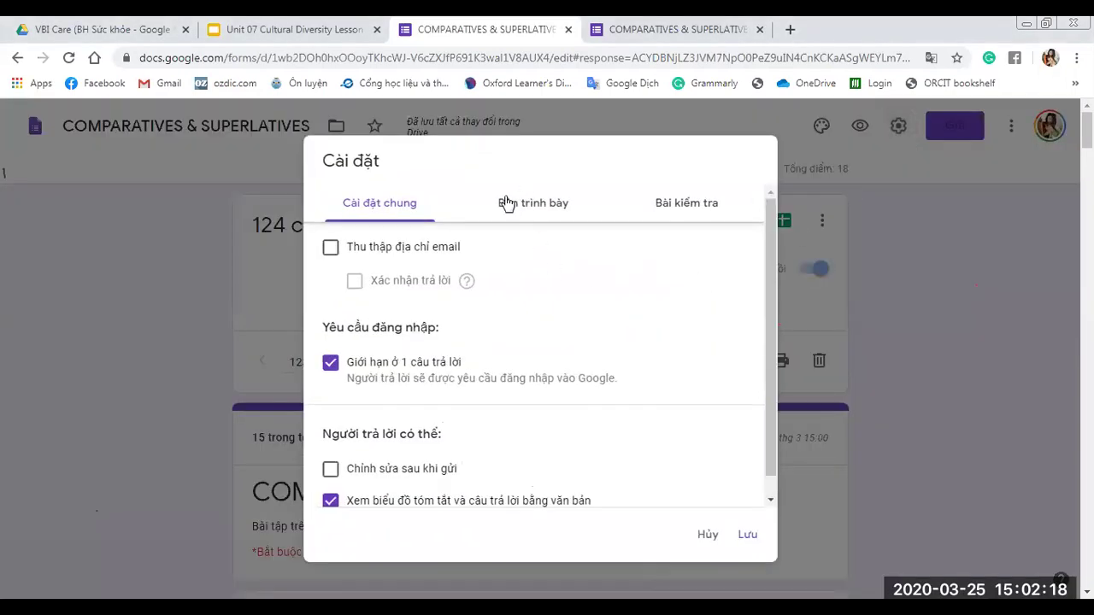
pyautogui.click(331, 364)
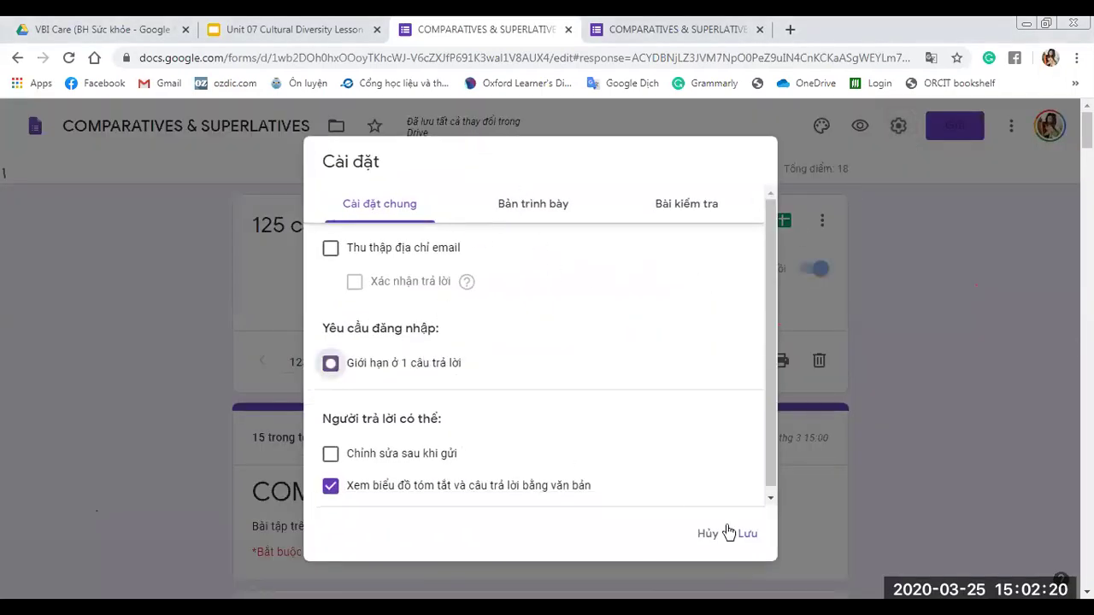
pyautogui.click(744, 533)
# Show individual response 124 and check the student's name and score.
pyautogui.scroll(-1, 154, 296)
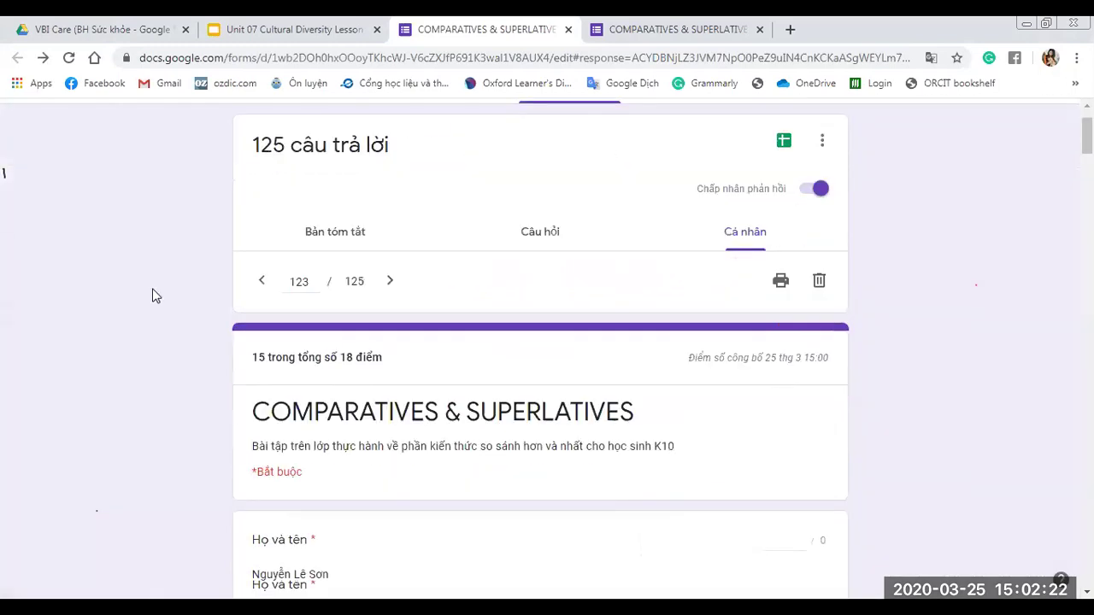
pyautogui.scroll(-1, 251, 288)
pyautogui.scroll(-1, 253, 289)
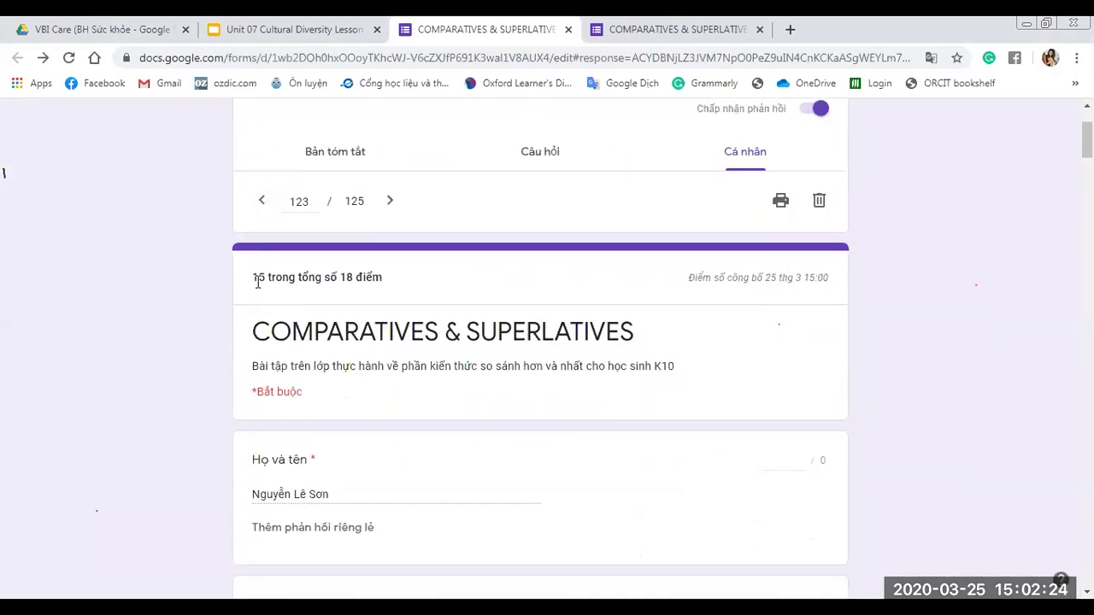
pyautogui.click(392, 201)
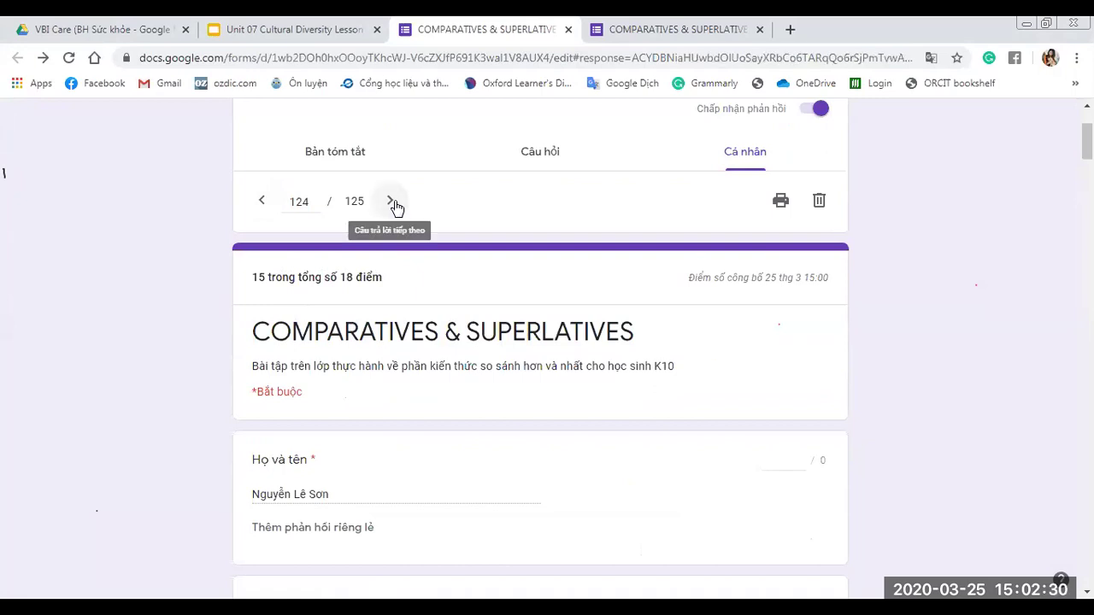
# Show individual responses 125 and 126 and check each student's name and score, plus the class (Lớp) in response 126.
pyautogui.click(392, 202)
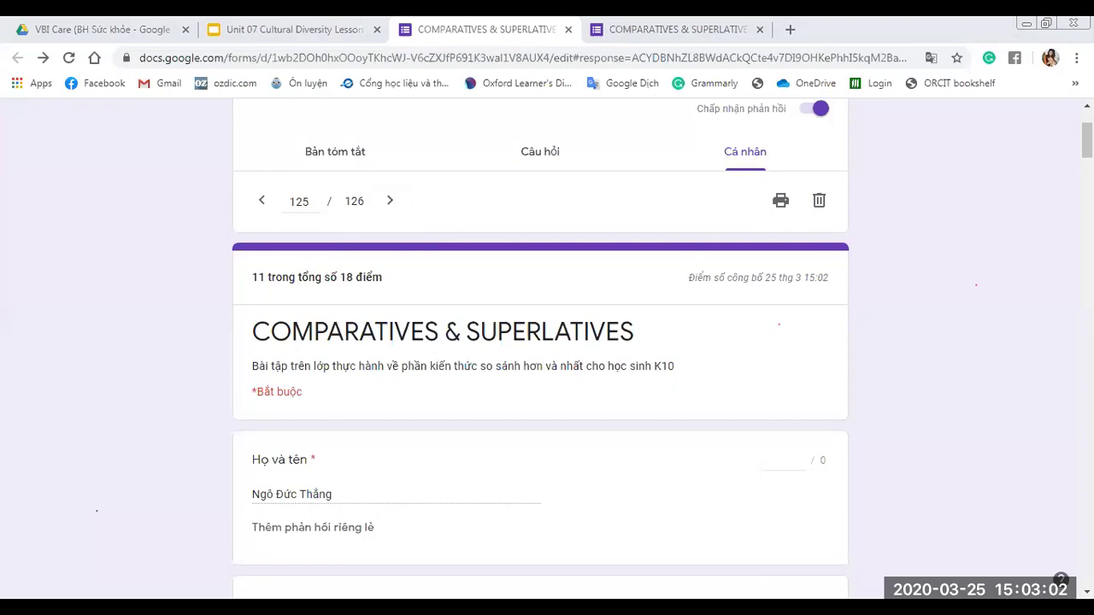
pyautogui.click(389, 201)
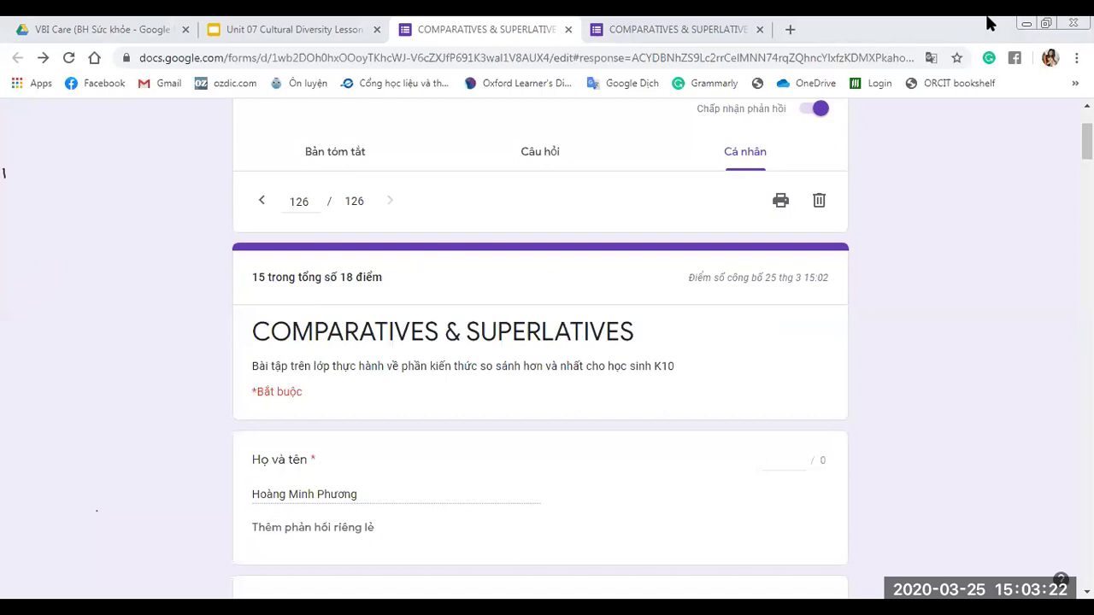
pyautogui.scroll(-1, 405, 425)
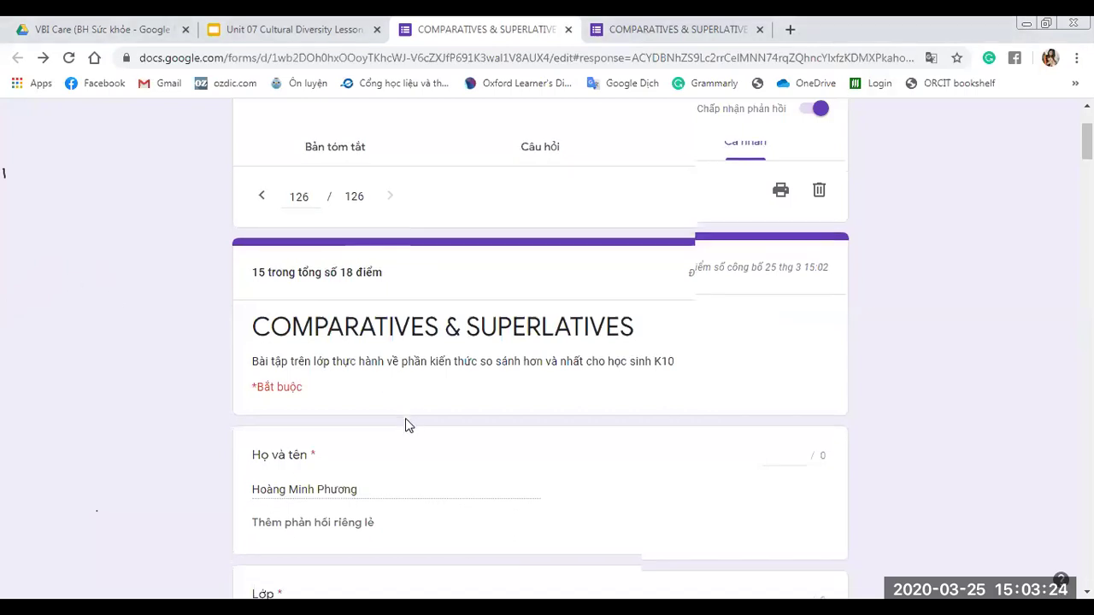
pyautogui.scroll(1, 405, 424)
pyautogui.scroll(-1, 405, 425)
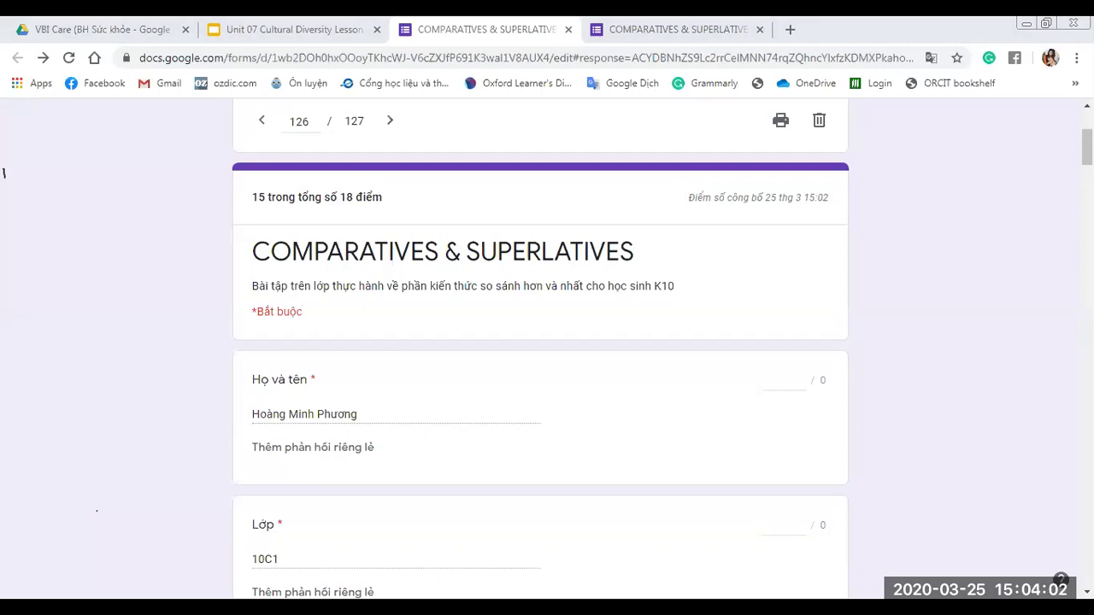
# Show individual response 127 and check its score, student name and class (Lớp).
pyautogui.click(392, 117)
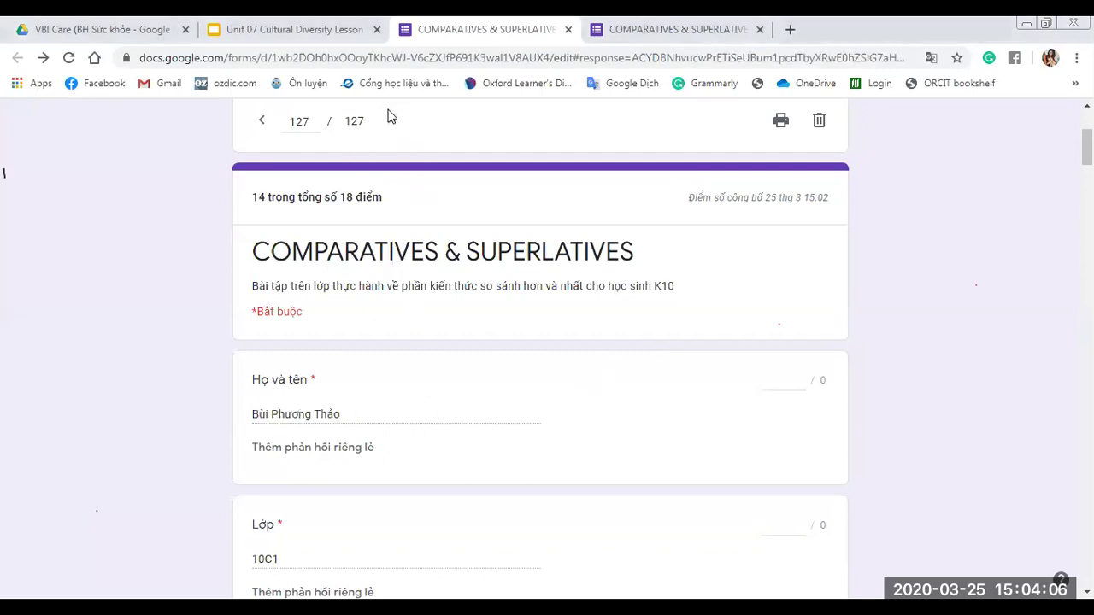
pyautogui.scroll(-4, 415, 335)
pyautogui.scroll(4, 415, 335)
pyautogui.scroll(-1, 414, 337)
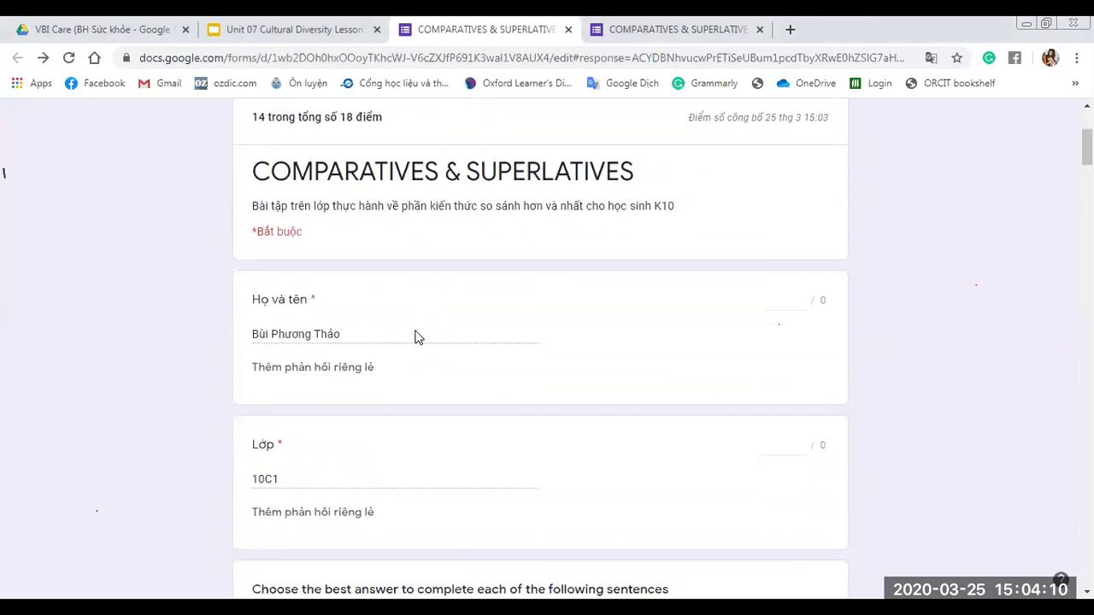
pyautogui.scroll(3, 414, 335)
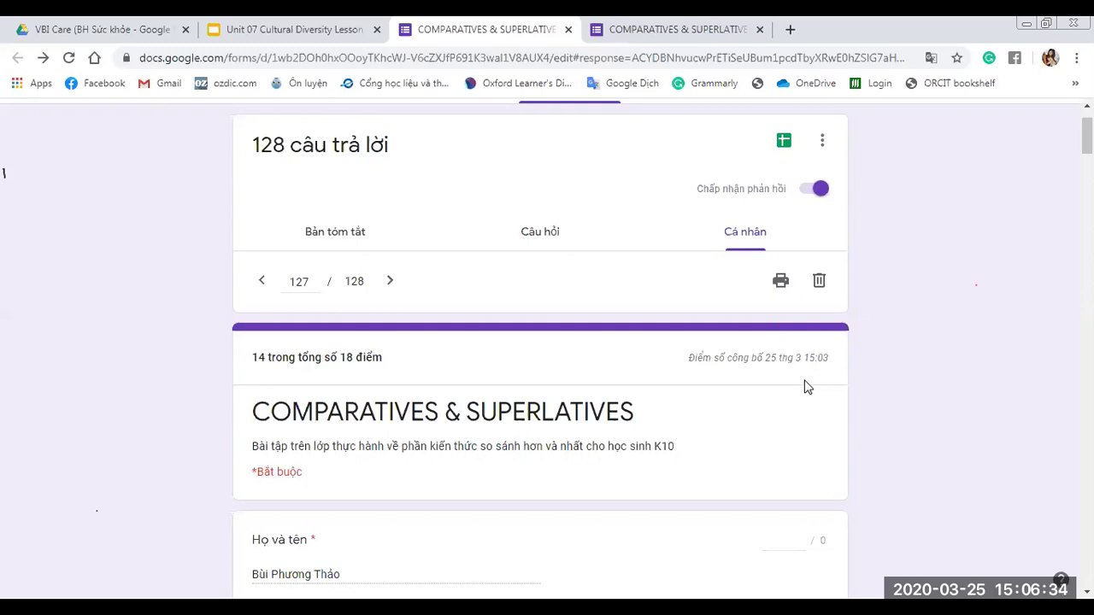
# Go through individual responses 128 to 130 and check the student names and scores.
pyautogui.click(389, 291)
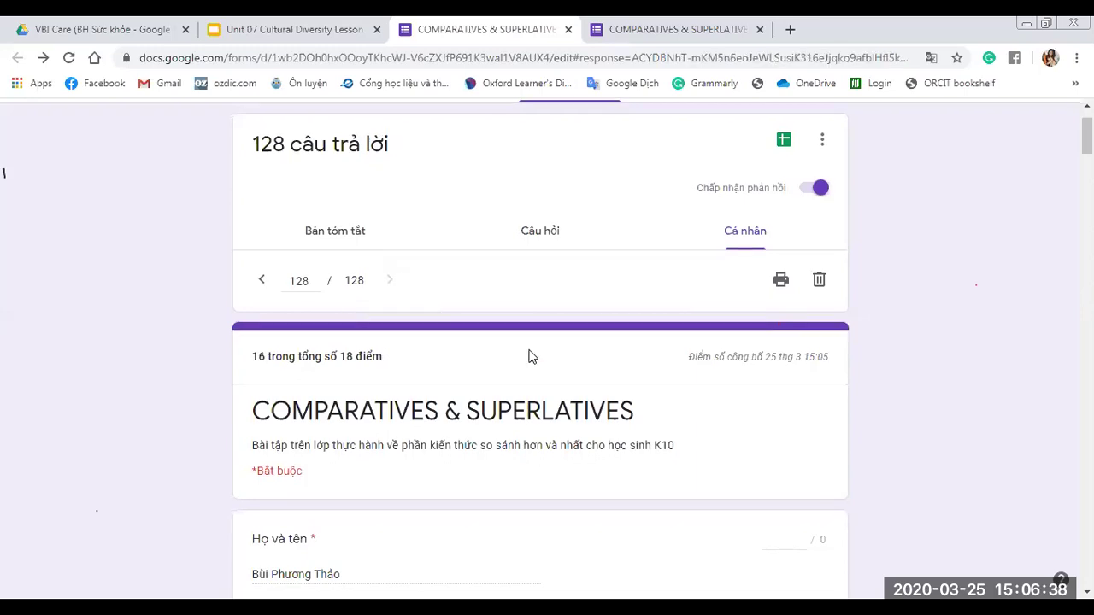
pyautogui.scroll(-2, 528, 357)
pyautogui.scroll(3, 631, 532)
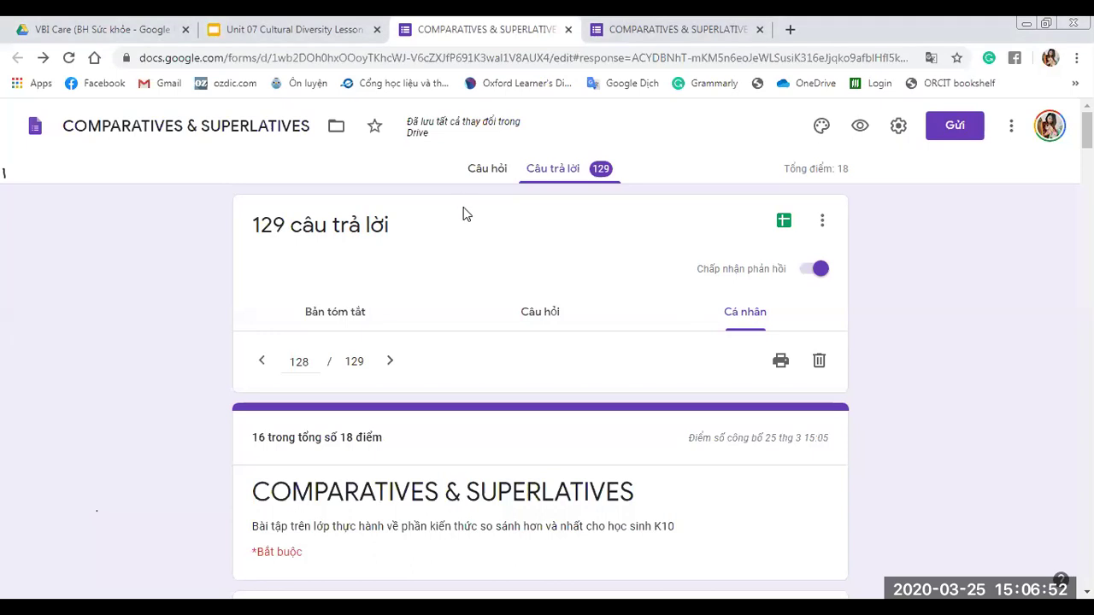
pyautogui.scroll(-2, 466, 224)
pyautogui.click(391, 205)
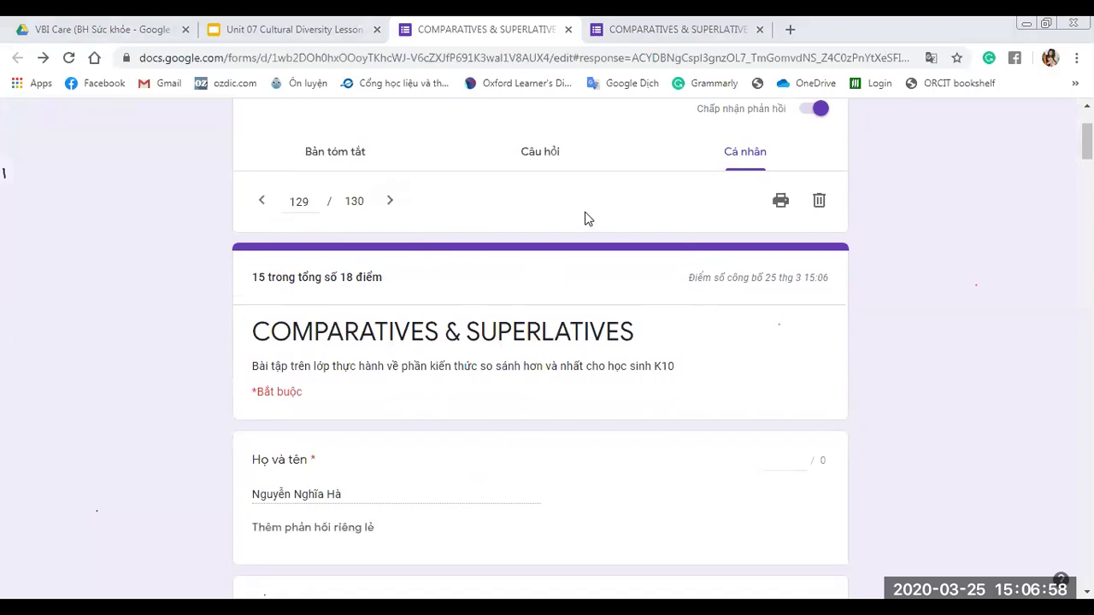
pyautogui.click(389, 201)
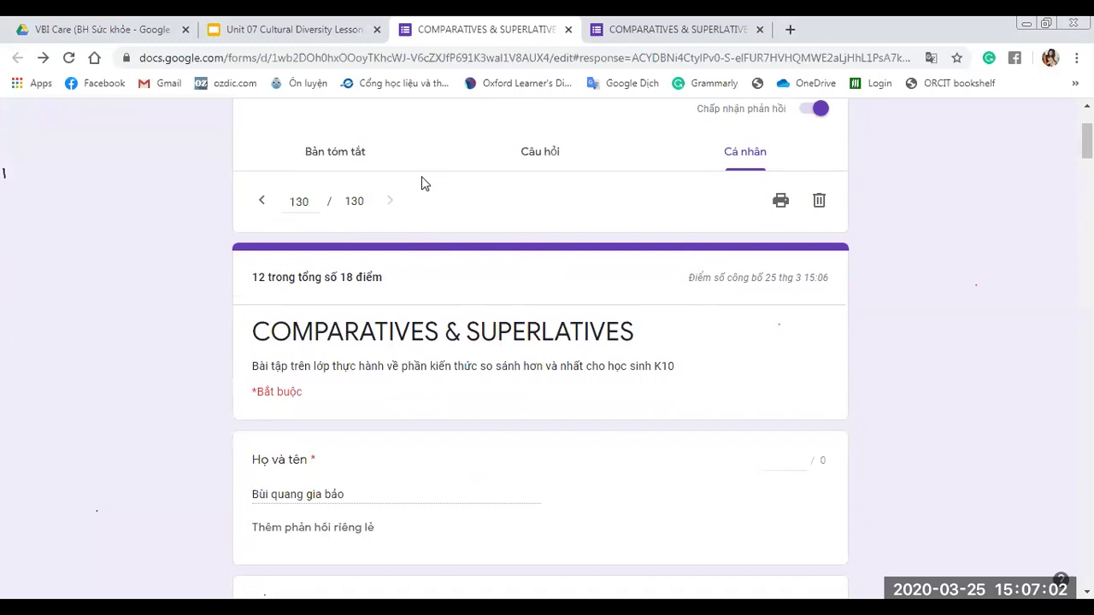
# Open the response summary (Bản tóm tắt) and read through the list of submitted student names under Họ và tên.
pyautogui.click(353, 154)
pyautogui.scroll(-5, 713, 479)
pyautogui.scroll(-1, 513, 415)
pyautogui.scroll(1, 392, 386)
pyautogui.scroll(1, 139, 332)
pyautogui.scroll(-3, 140, 332)
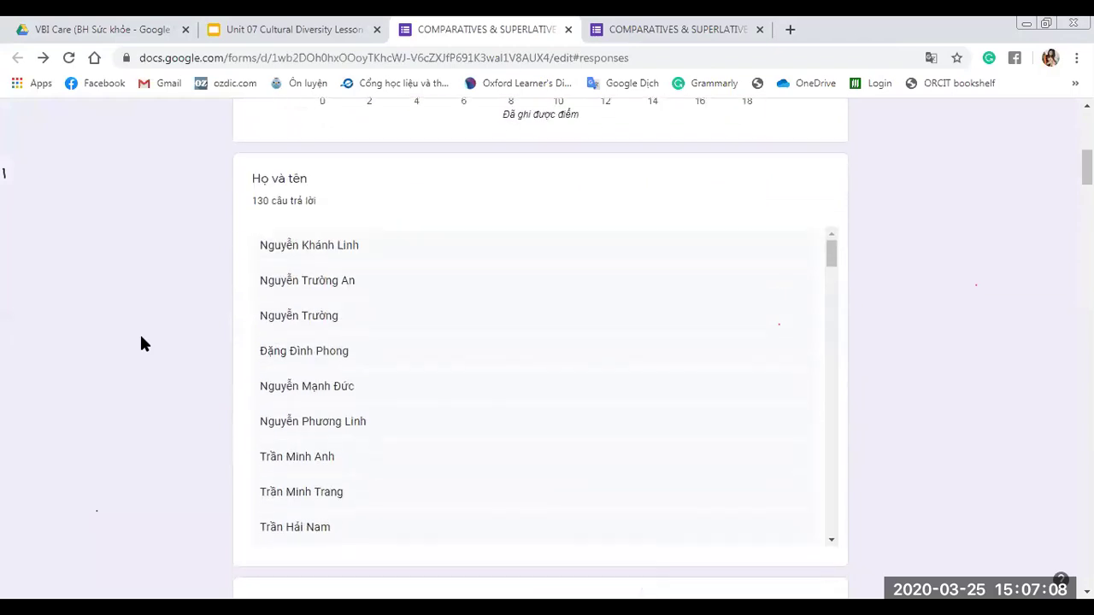
pyautogui.scroll(-6, 343, 300)
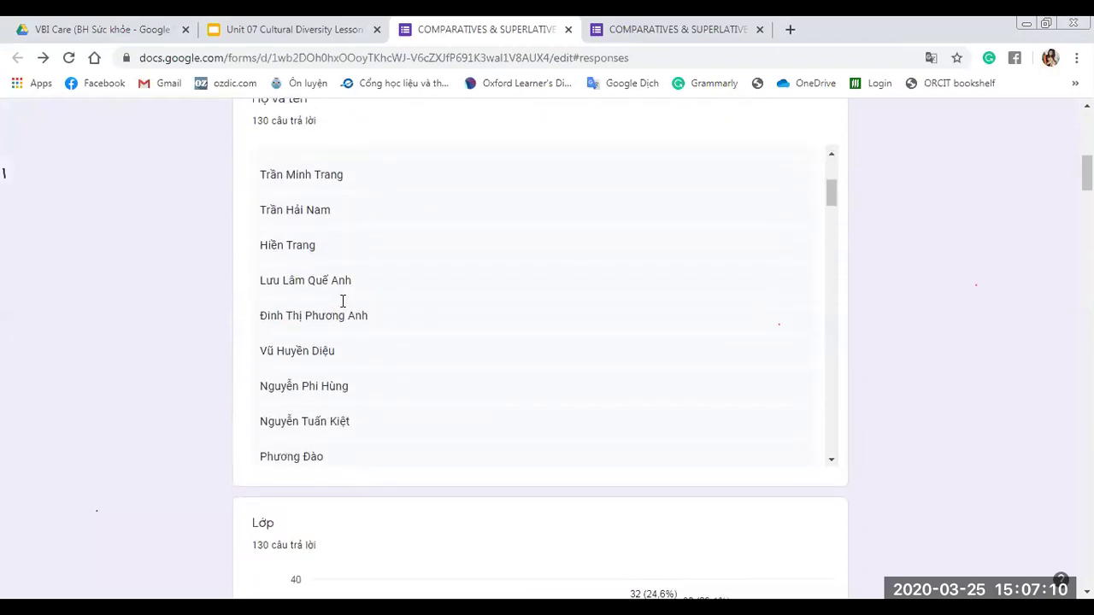
pyautogui.scroll(-5, 342, 303)
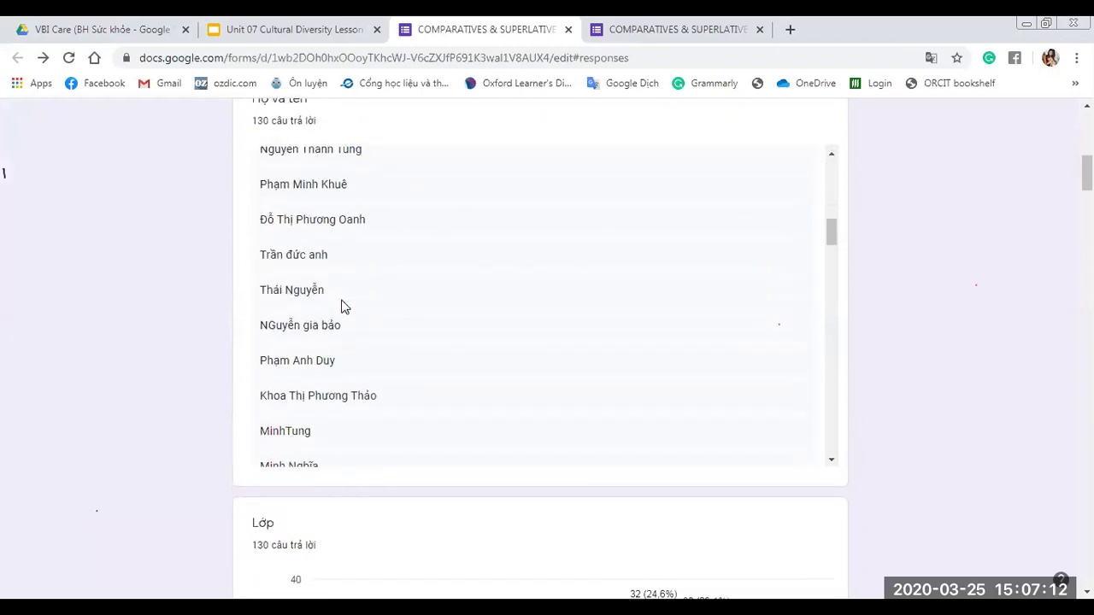
pyautogui.scroll(-7, 341, 306)
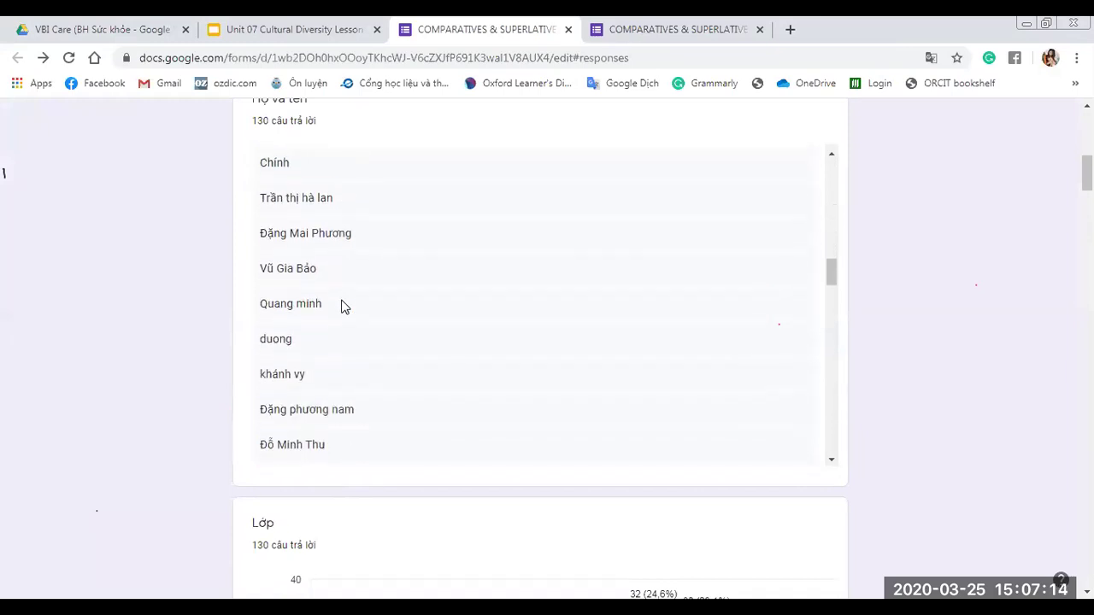
pyautogui.scroll(-6, 341, 306)
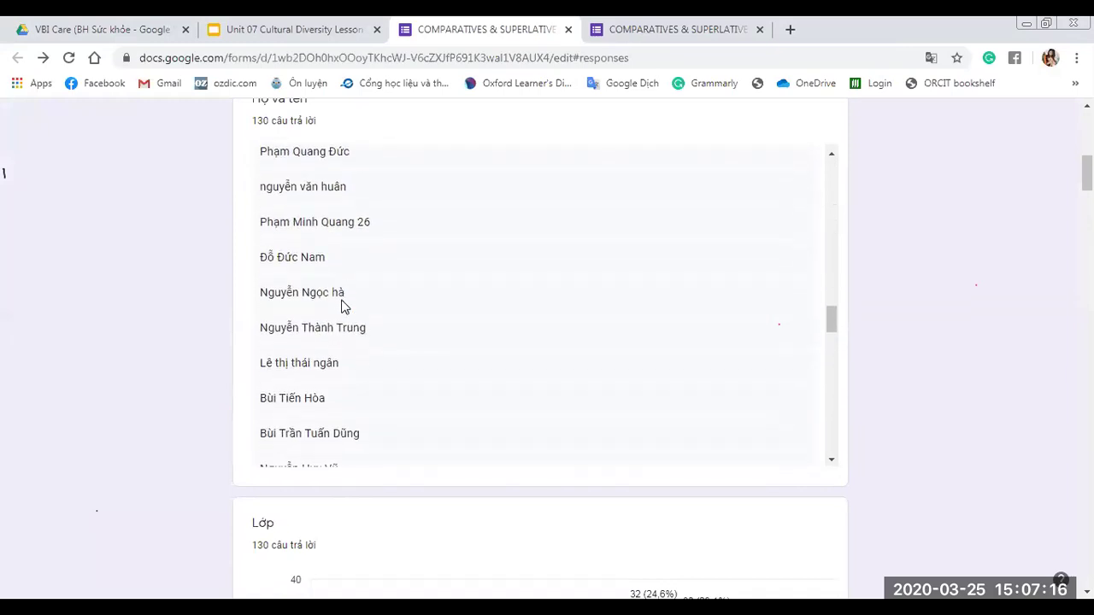
pyautogui.scroll(-5, 334, 304)
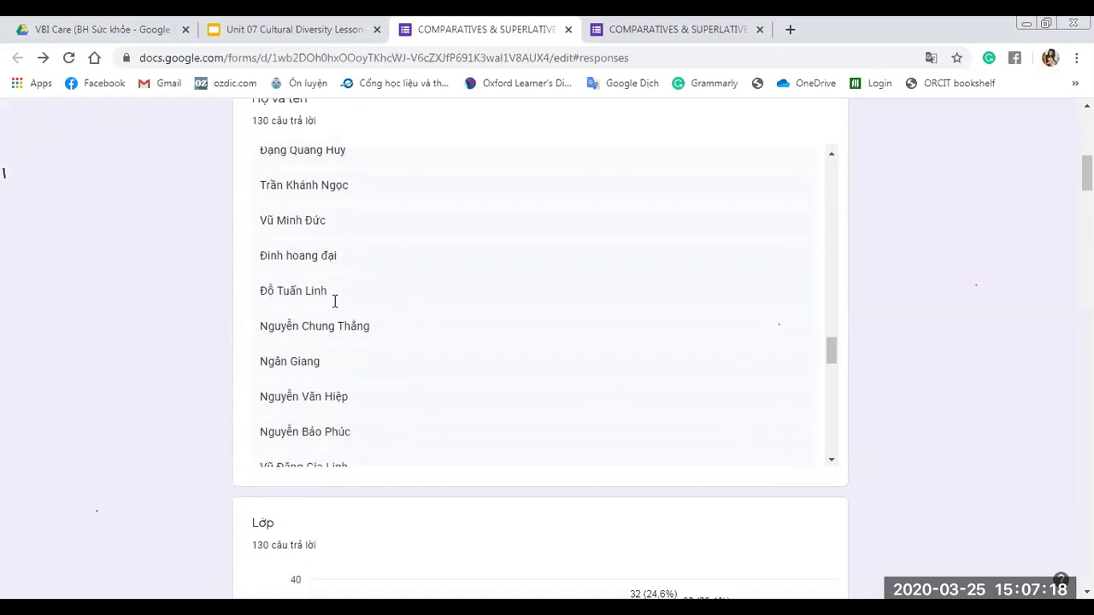
pyautogui.scroll(-7, 333, 306)
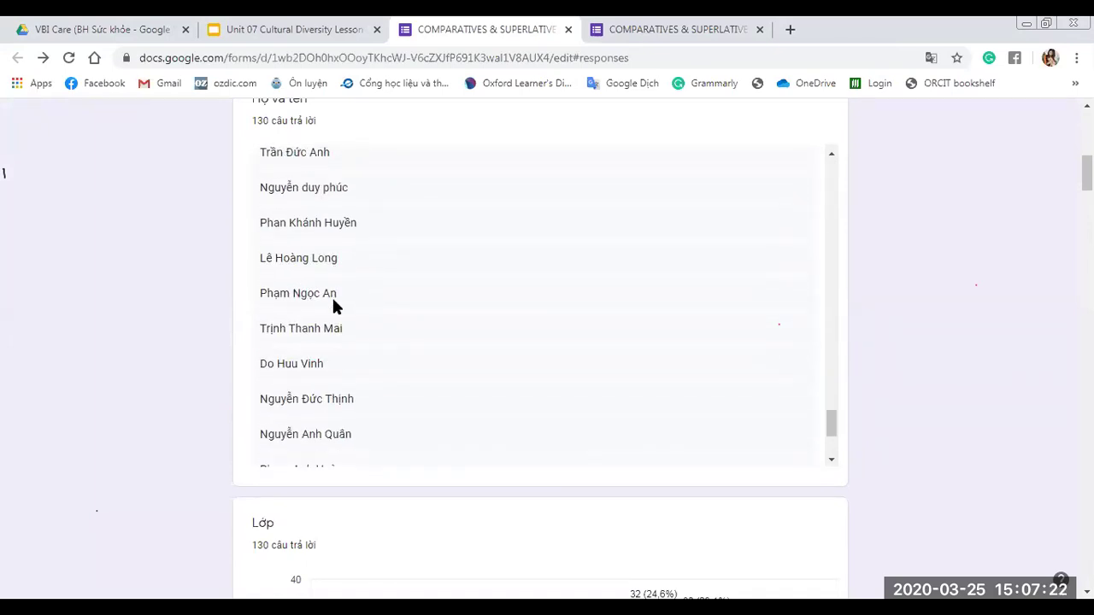
pyautogui.scroll(-3, 341, 309)
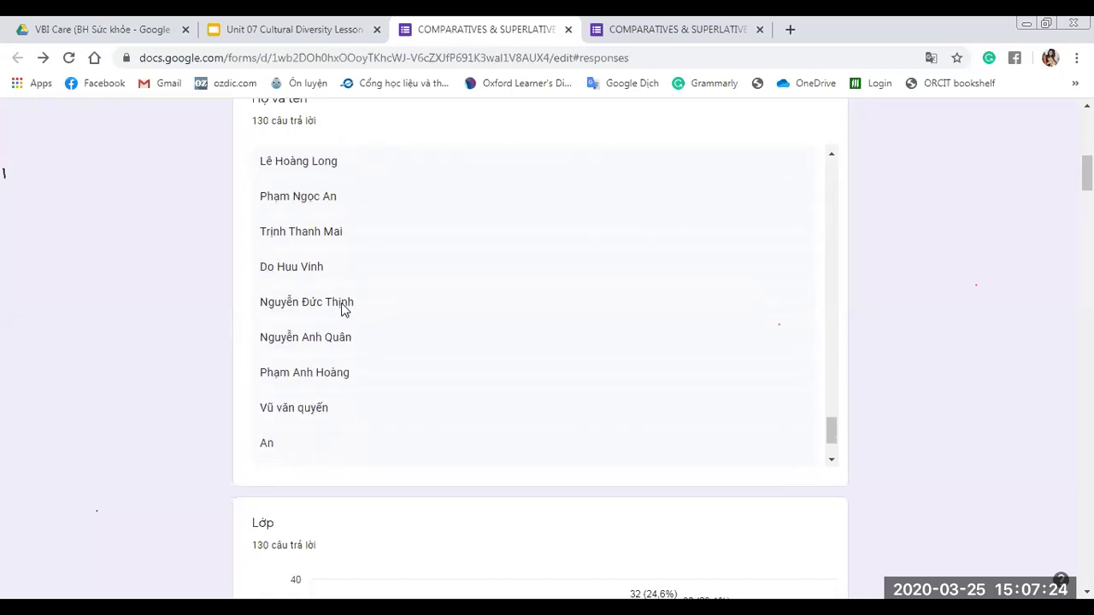
# Open the linked response spreadsheet and look through the students' scores, names, classes and answers.
pyautogui.click(315, 446)
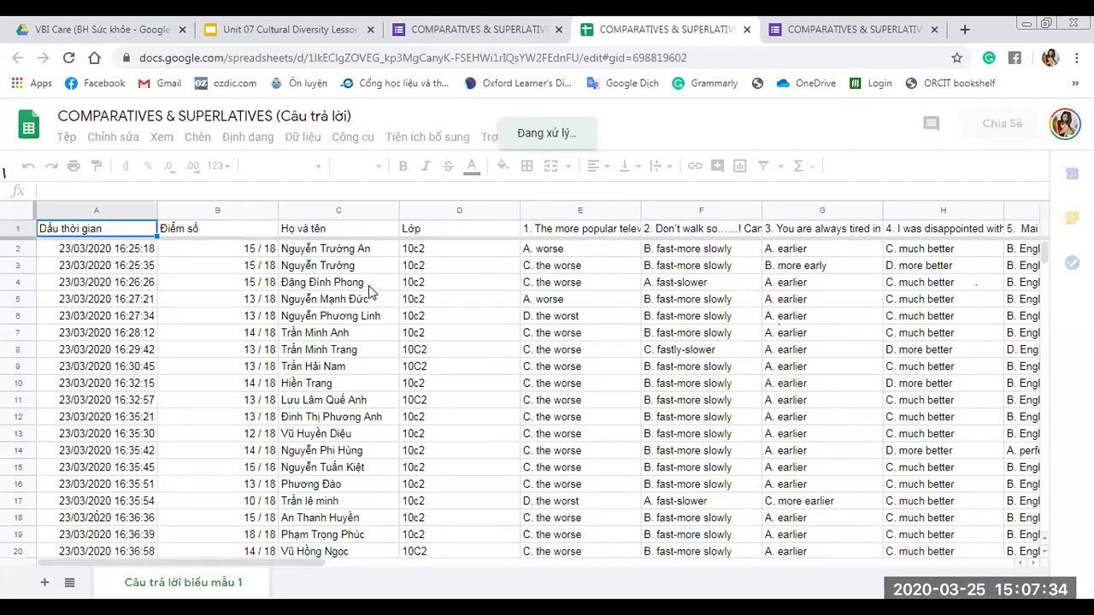
pyautogui.scroll(-1, 369, 290)
pyautogui.scroll(-3, 369, 291)
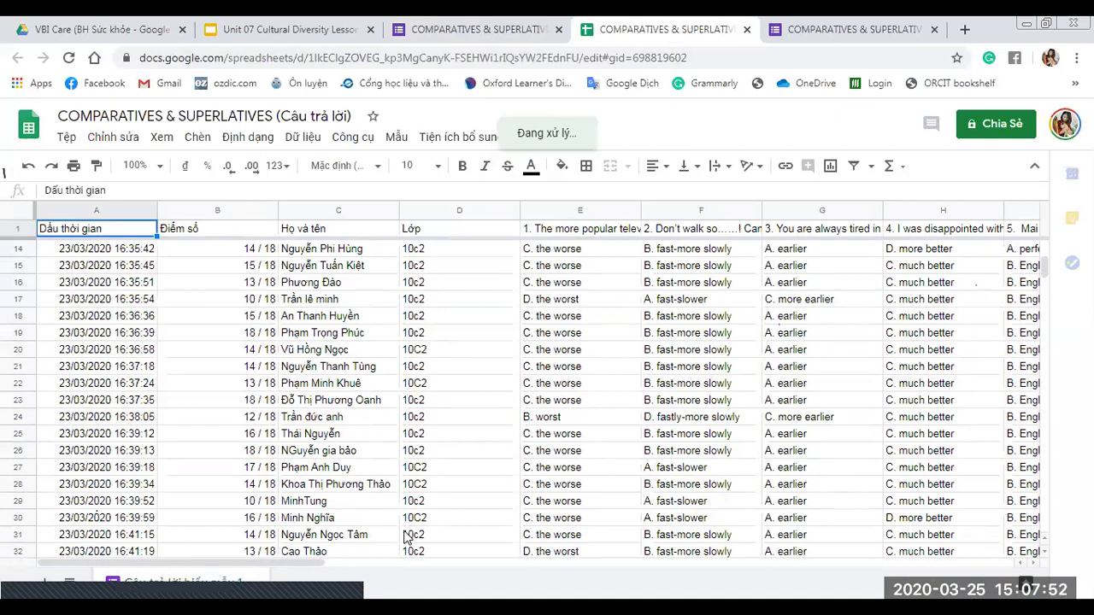
# Return to the form's responses and show individual response 130 with its score and student name.
pyautogui.hotkey('ctrl', 'shift', 'Tab')
pyautogui.scroll(5, 508, 304)
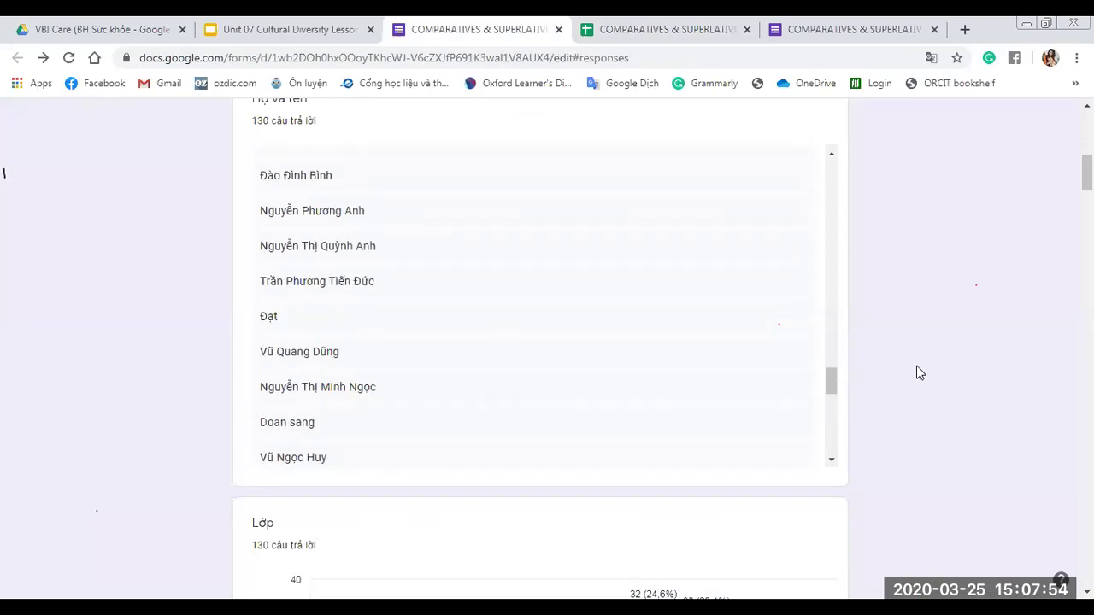
pyautogui.scroll(10, 859, 334)
pyautogui.click(736, 325)
pyautogui.scroll(-3, 470, 299)
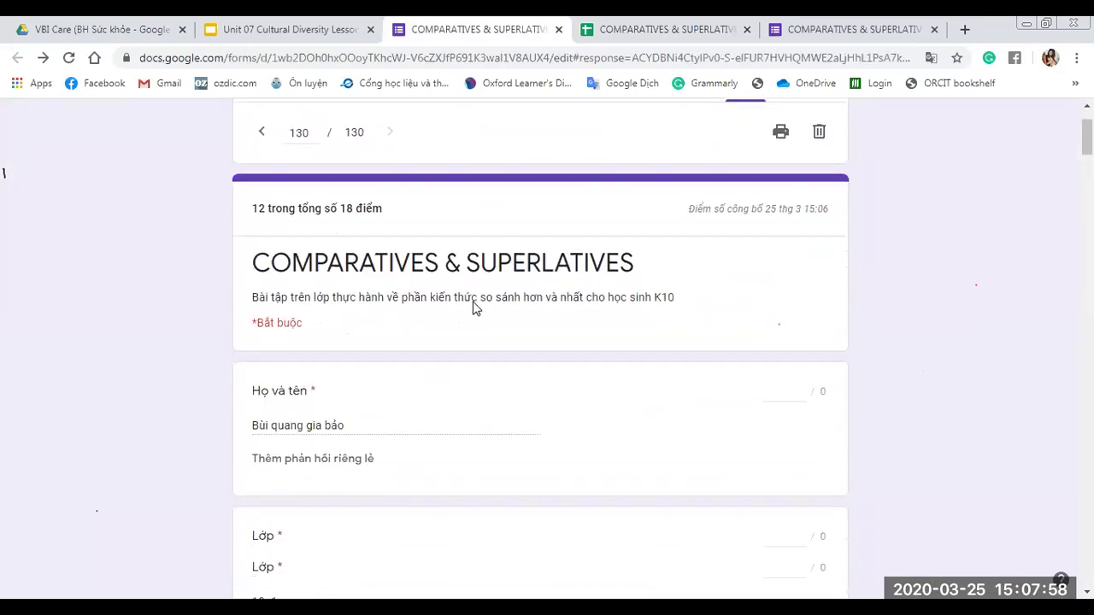
pyautogui.scroll(1, 487, 294)
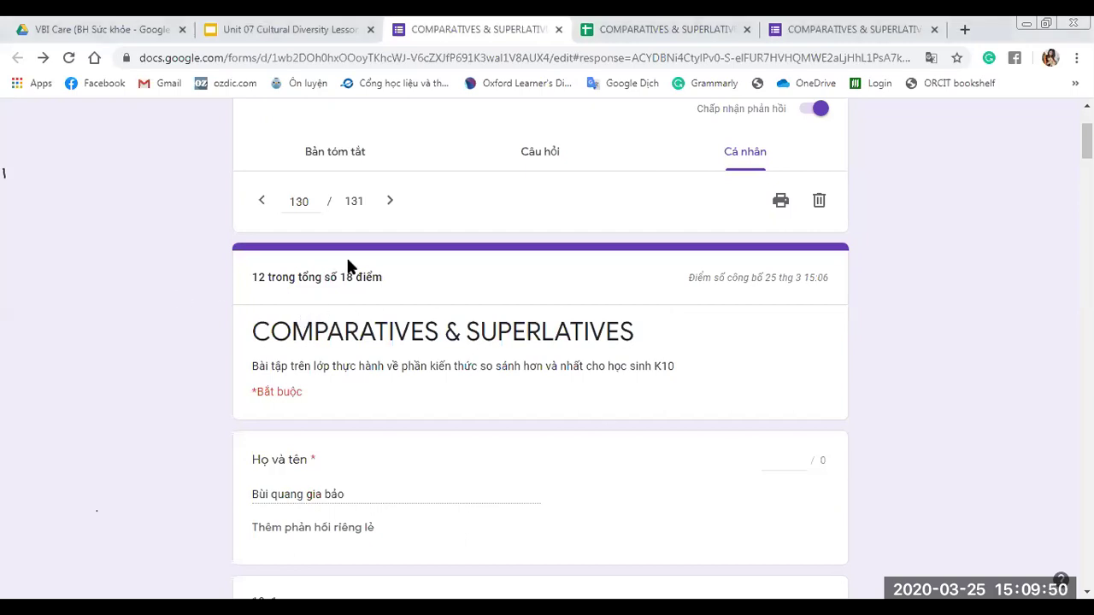
# Show individual response 131 and examine its score and the Họ và tên and Lớp entries.
pyautogui.click(391, 212)
pyautogui.scroll(-1, 511, 329)
pyautogui.scroll(-1, 511, 328)
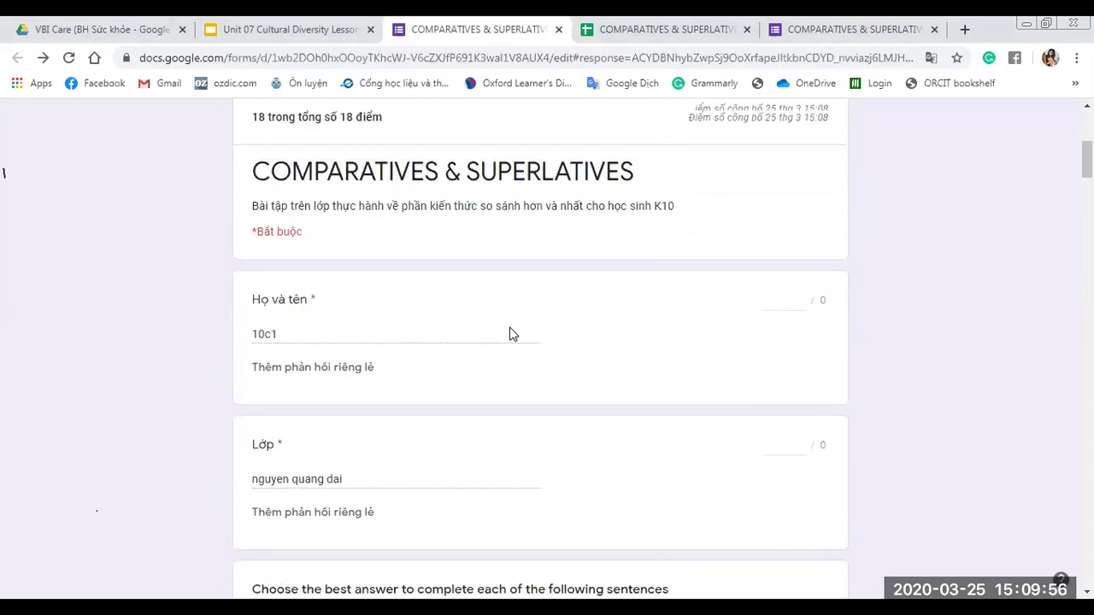
pyautogui.scroll(2, 511, 333)
pyautogui.scroll(-3, 511, 333)
pyautogui.scroll(2, 511, 332)
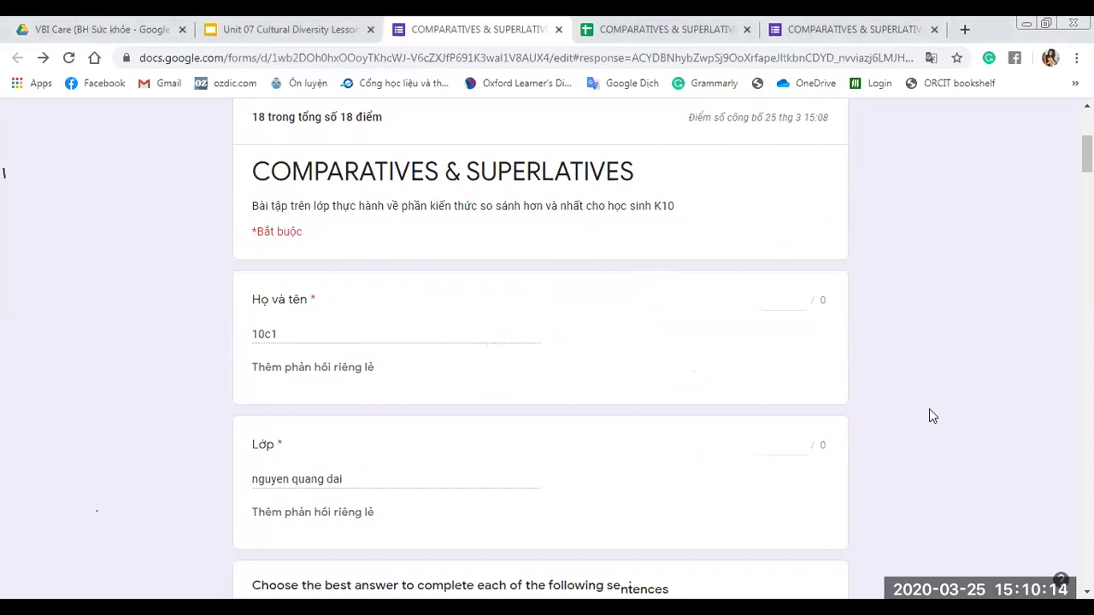
# Show individual responses 132 and 133 and check the student names and scores.
pyautogui.scroll(2, 995, 412)
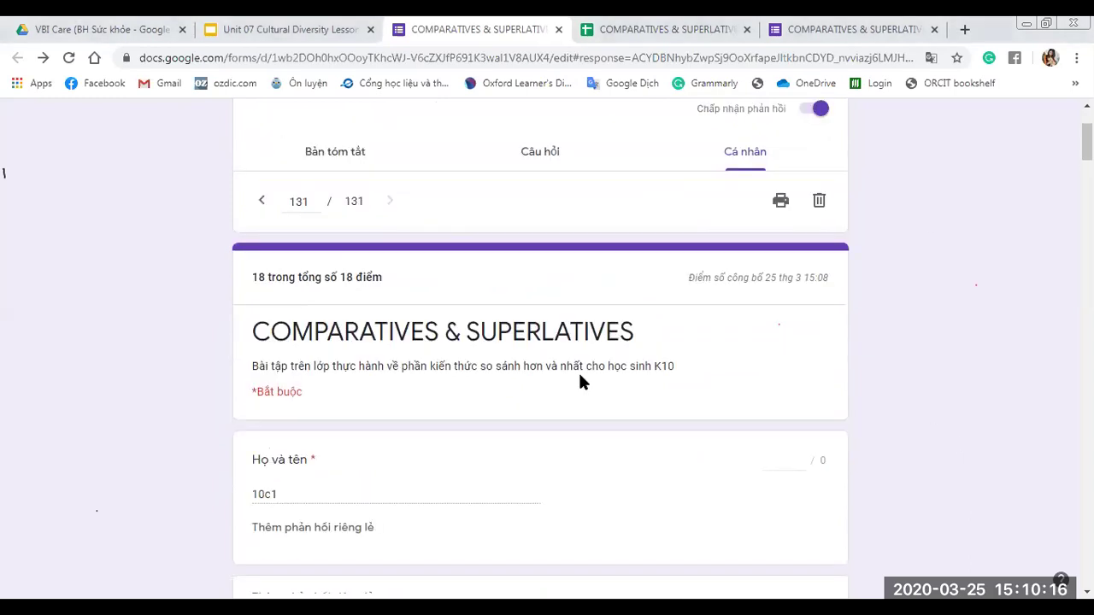
pyautogui.scroll(1, 579, 382)
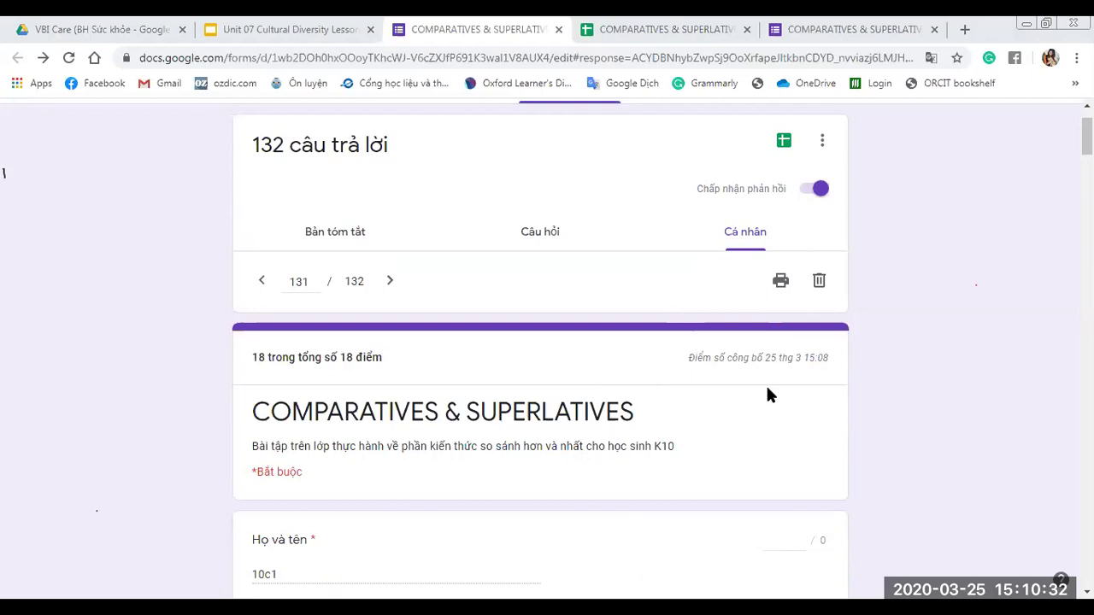
pyautogui.click(391, 290)
pyautogui.scroll(-3, 567, 391)
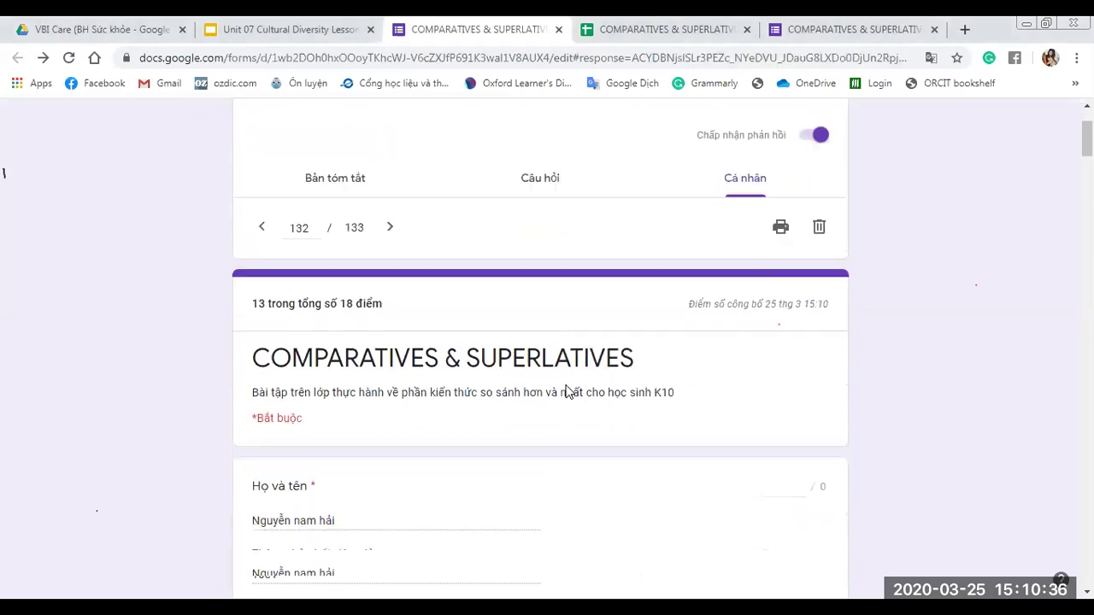
pyautogui.scroll(3, 566, 391)
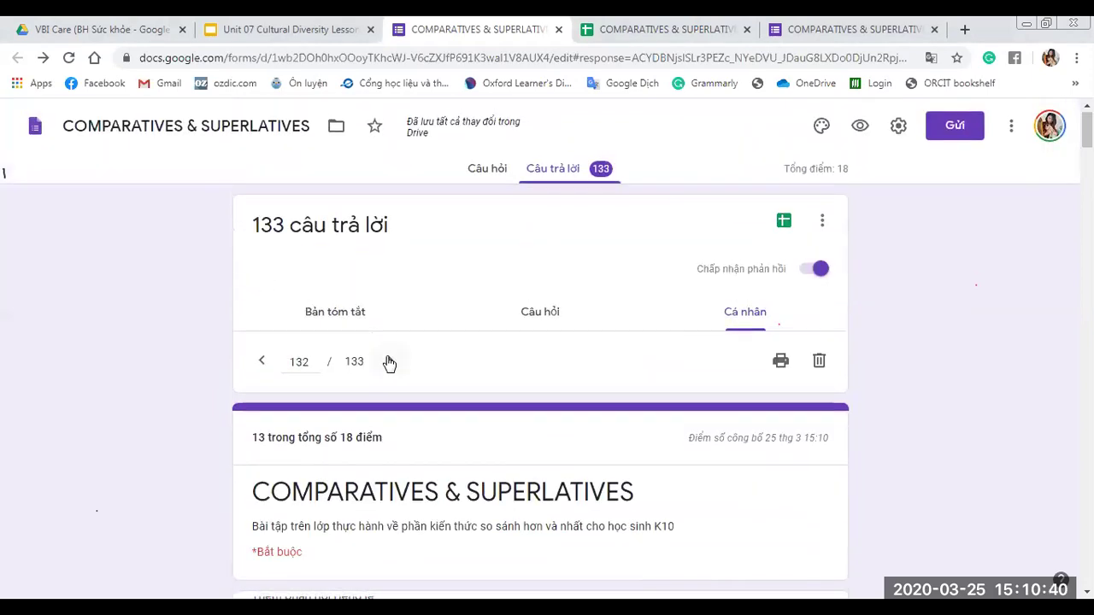
pyautogui.click(390, 358)
pyautogui.scroll(-1, 50, 327)
pyautogui.scroll(-3, 51, 320)
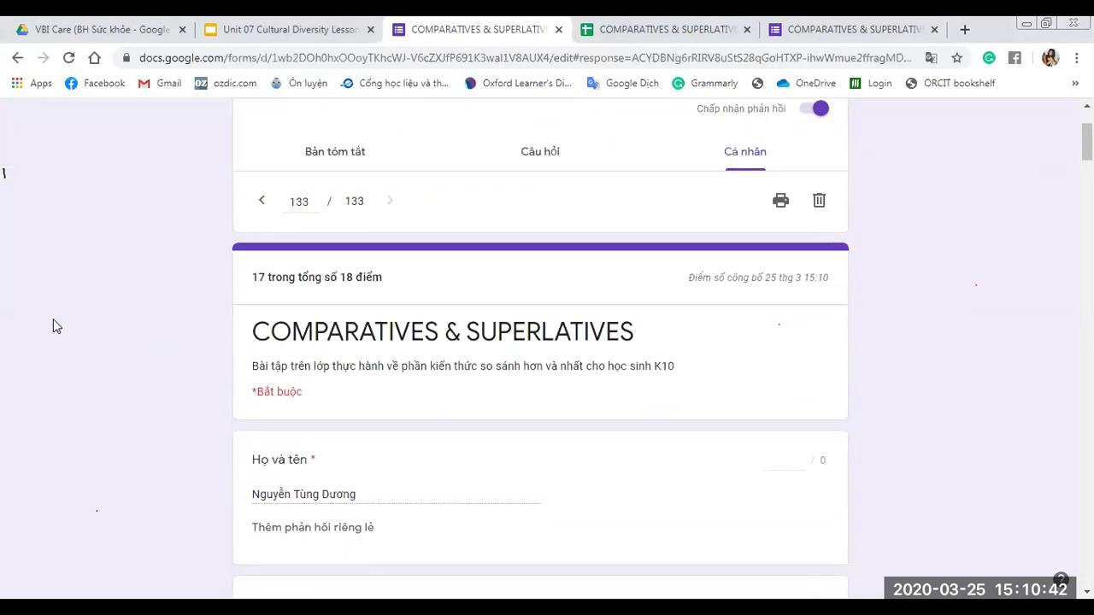
# Switch from the responses to the form's questions (Câu hỏi) and view the opening fields and first question.
pyautogui.scroll(2, 53, 318)
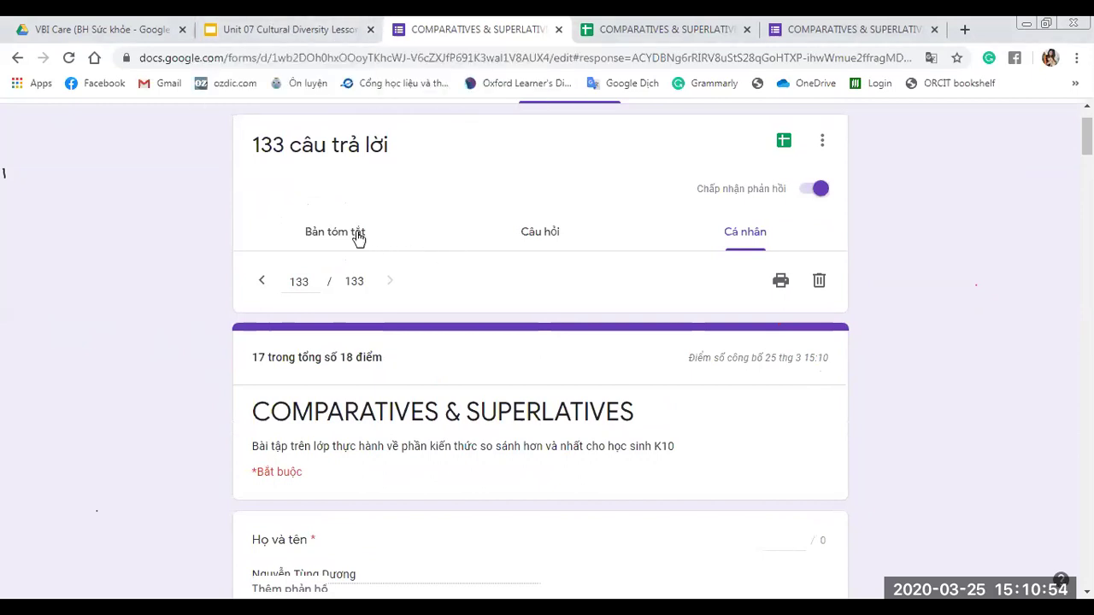
pyautogui.scroll(3, 393, 250)
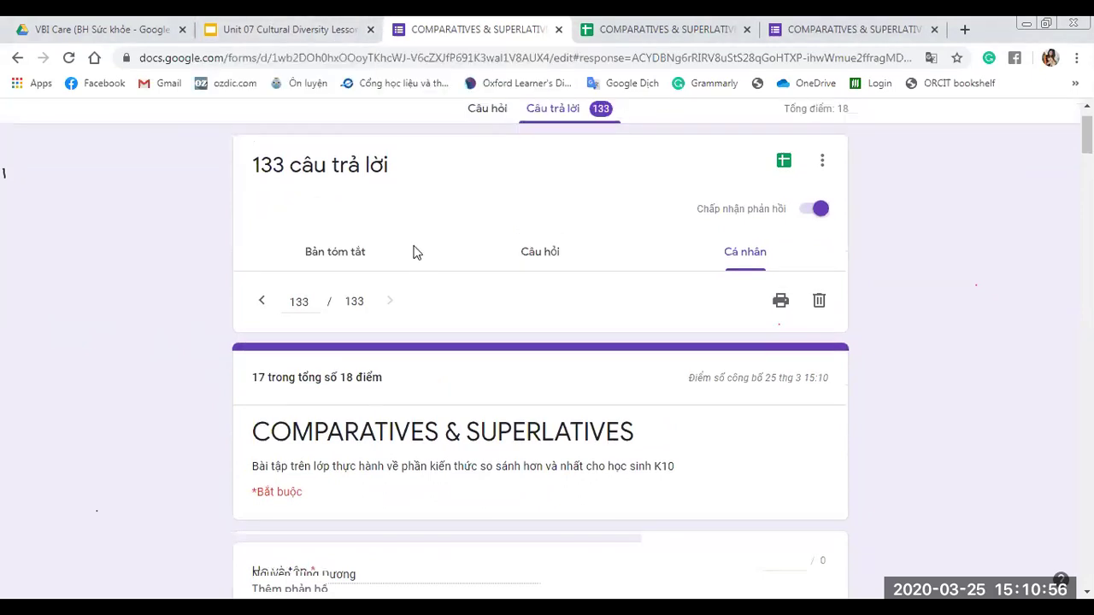
pyautogui.click(496, 181)
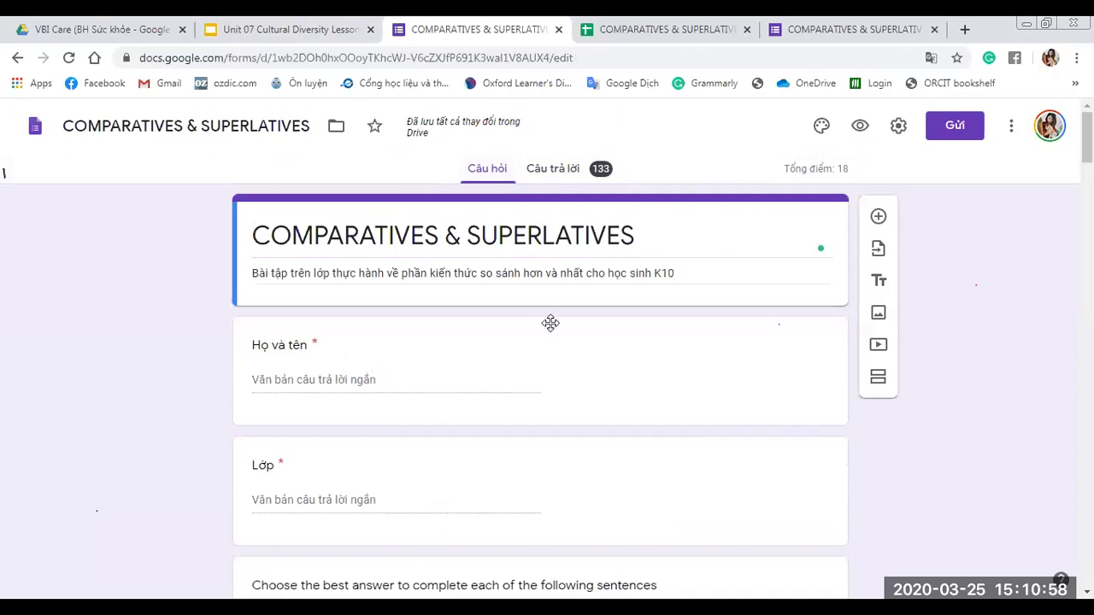
pyautogui.scroll(-1, 579, 442)
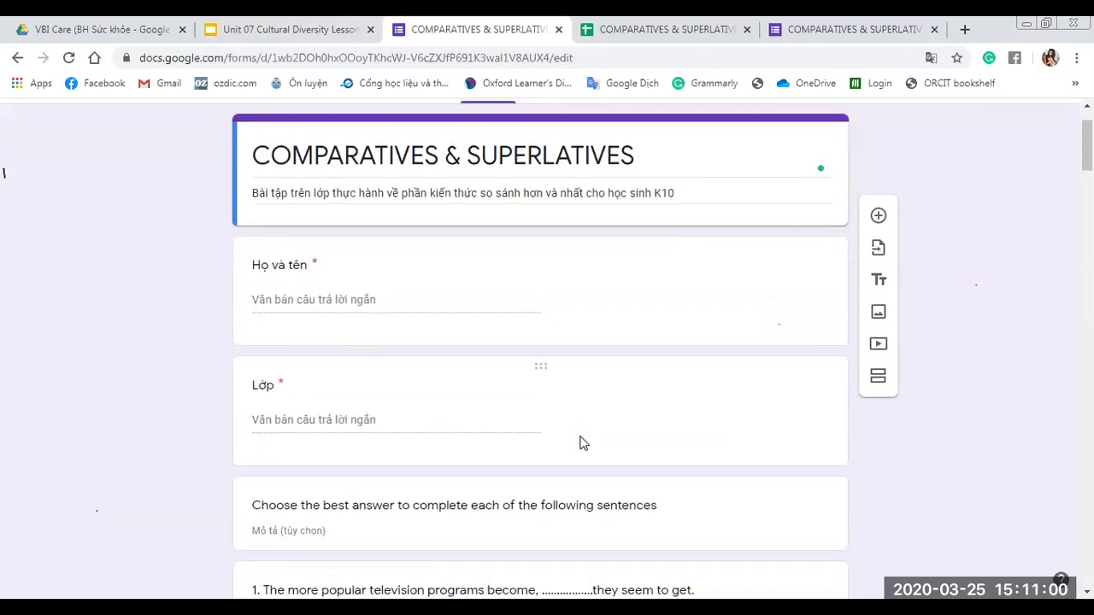
# Go over quiz question 1 about television programs and open it to show its marked answer.
pyautogui.scroll(-1, 580, 443)
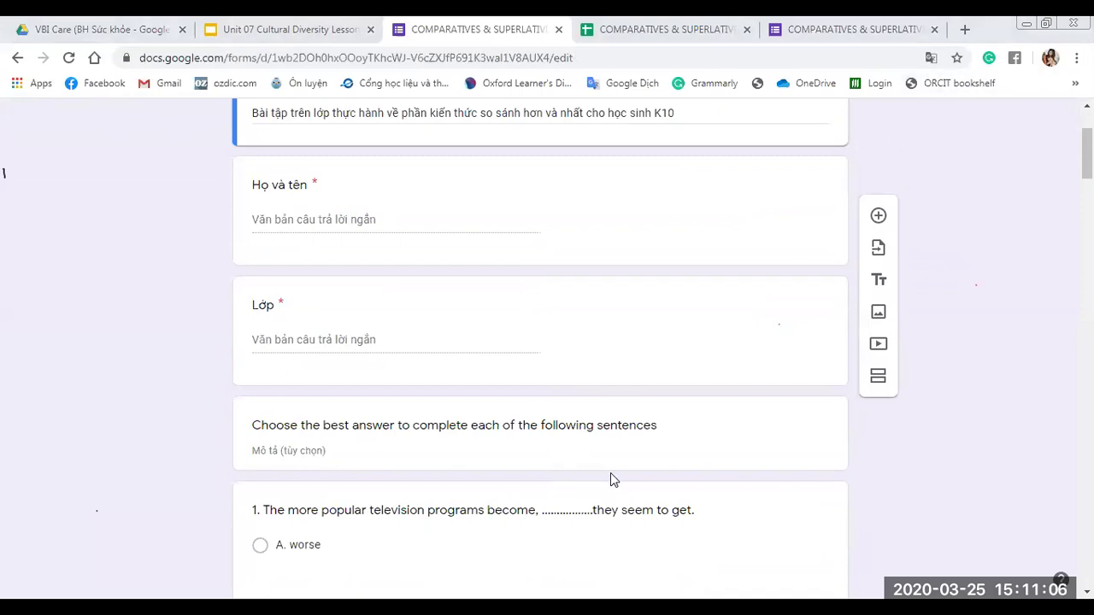
pyautogui.scroll(-2, 270, 312)
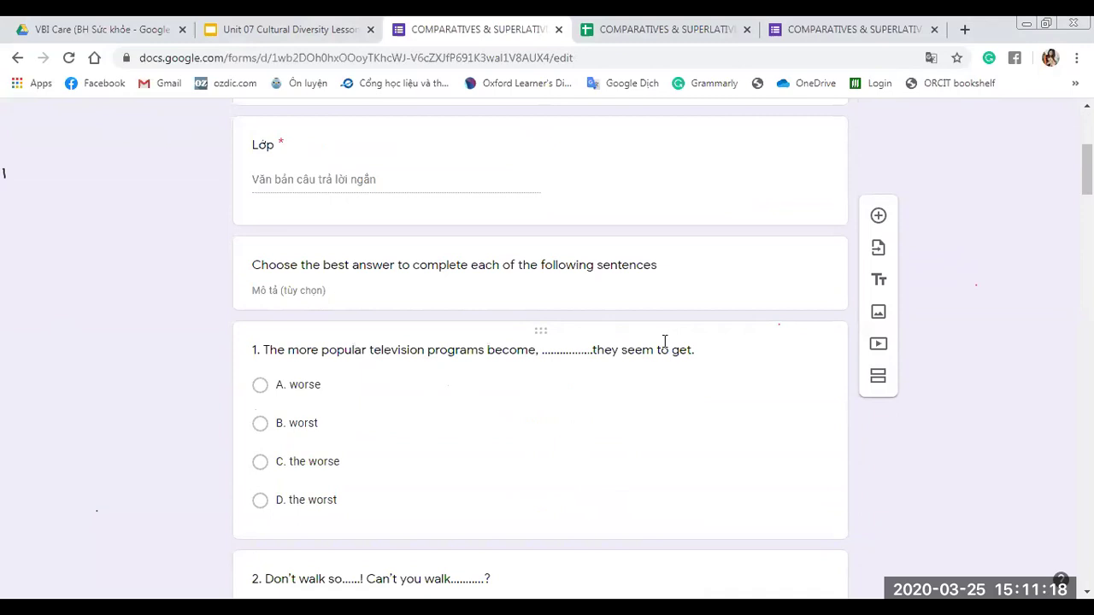
pyautogui.scroll(-1, 561, 374)
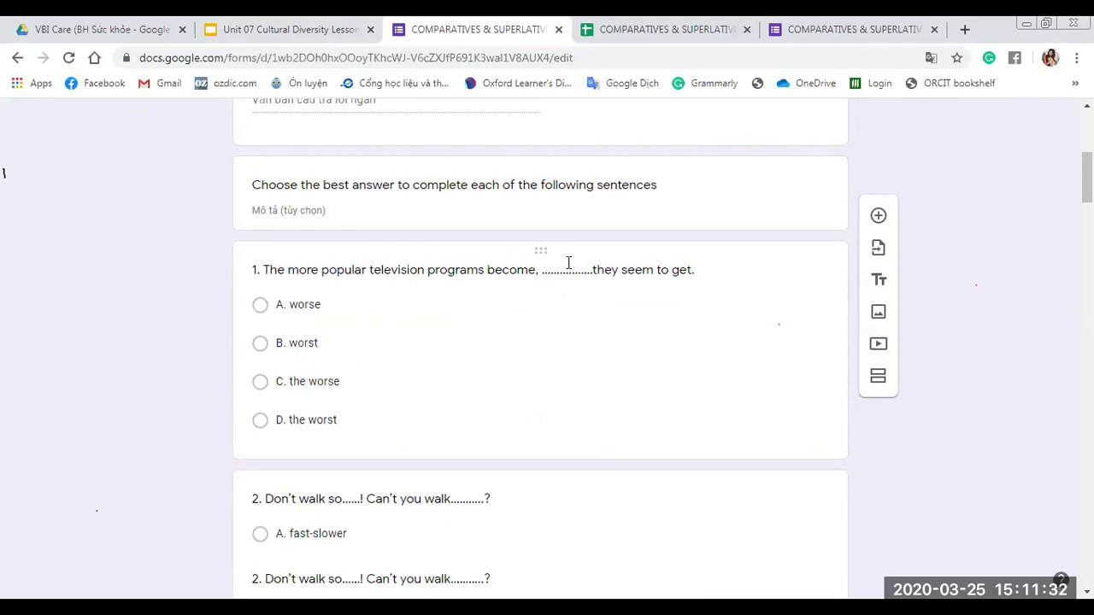
pyautogui.click(401, 381)
pyautogui.click(92, 400)
# Open questions 2 and 3 in turn to check the marked answers for walking and going to bed.
pyautogui.scroll(-5, 117, 373)
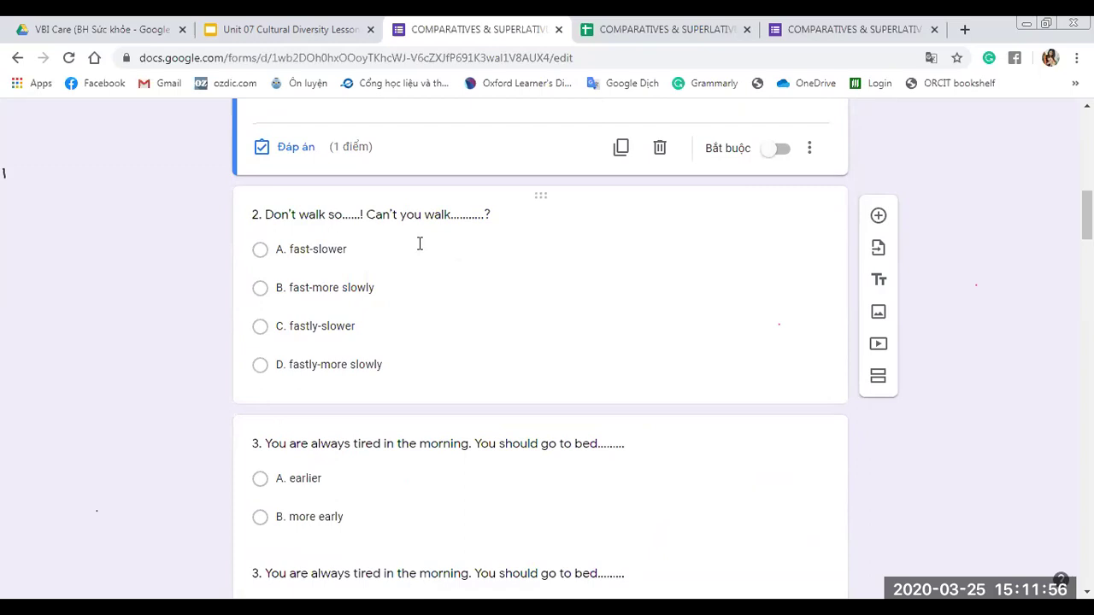
pyautogui.click(459, 283)
pyautogui.click(129, 283)
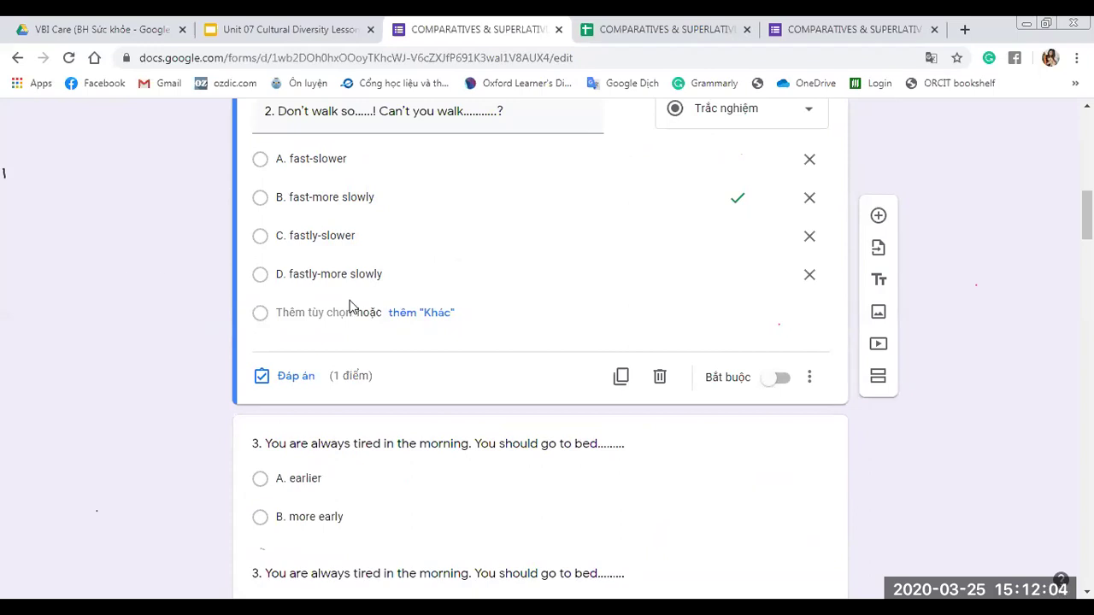
pyautogui.scroll(-2, 348, 305)
pyautogui.scroll(-1, 349, 305)
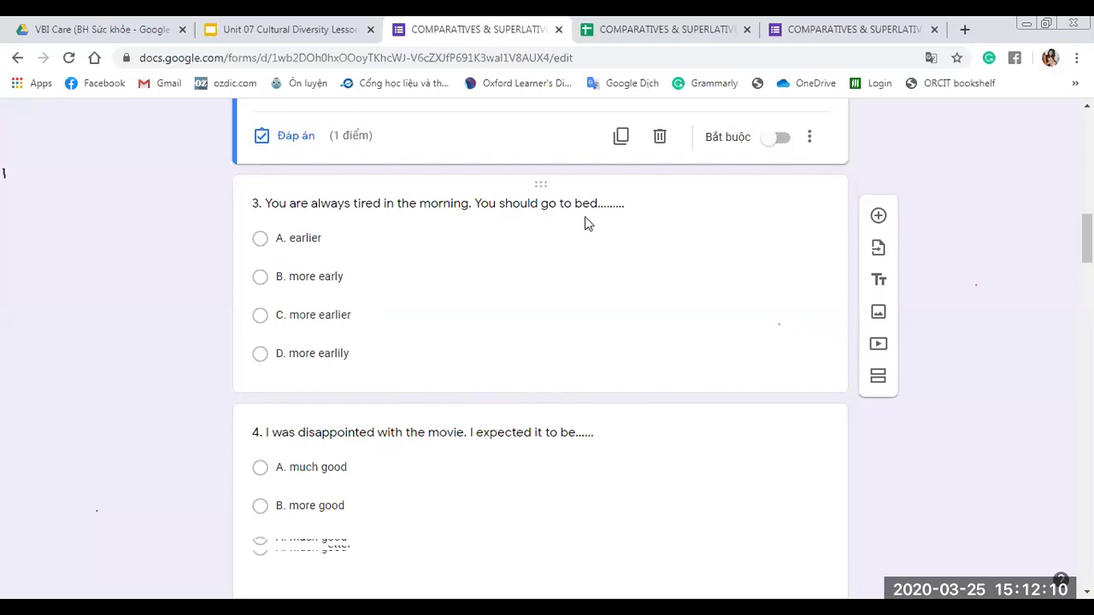
pyautogui.click(367, 271)
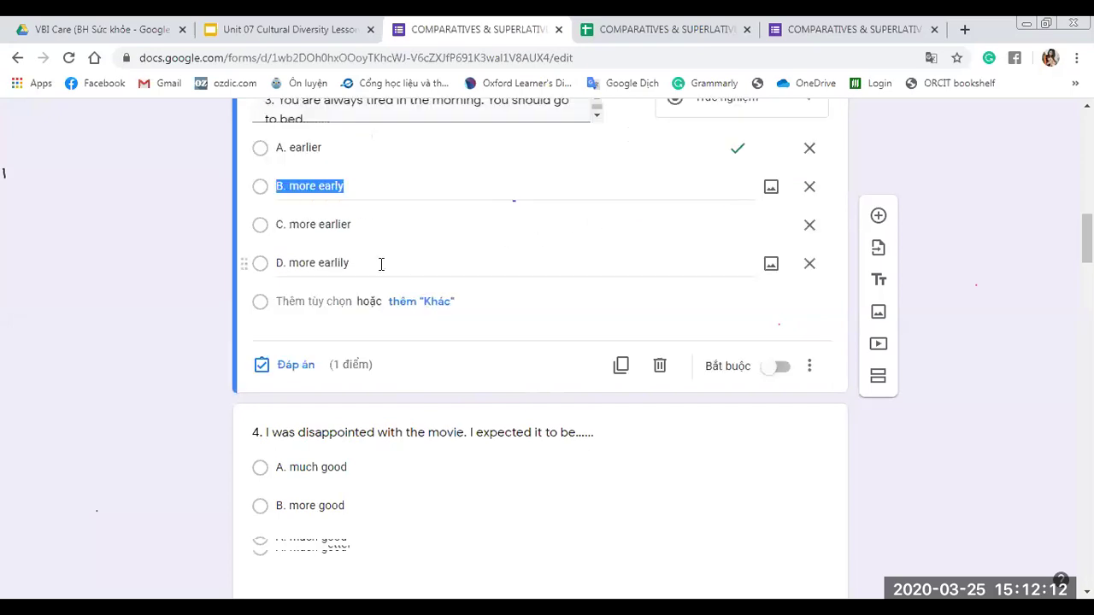
pyautogui.click(139, 229)
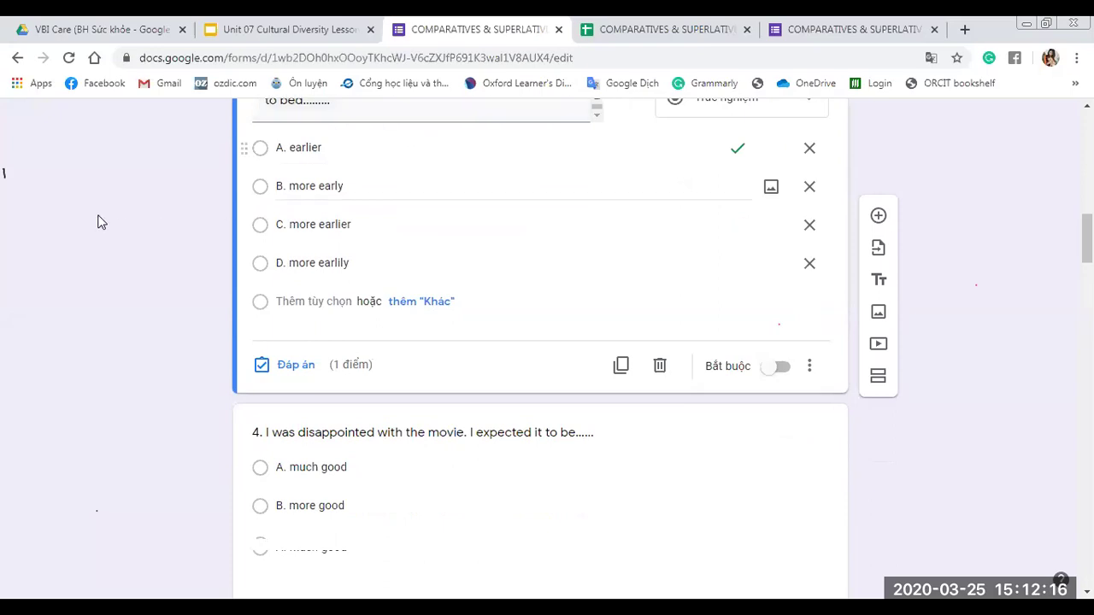
# Open questions 4 and 5 in turn to check the marked answers about the movie and speaking English.
pyautogui.scroll(-3, 413, 224)
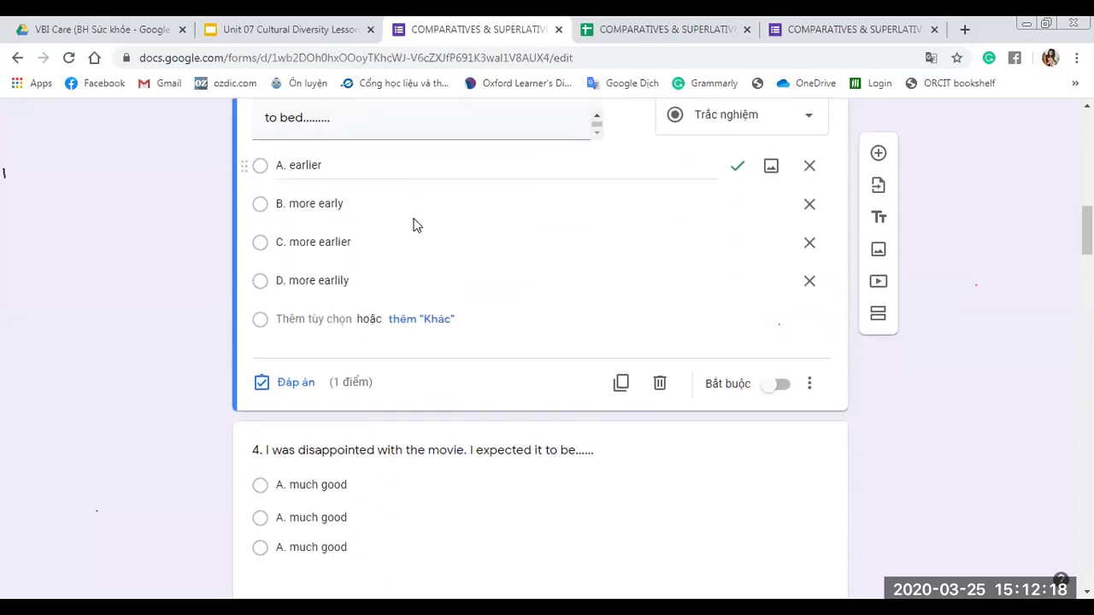
pyautogui.scroll(-1, 418, 226)
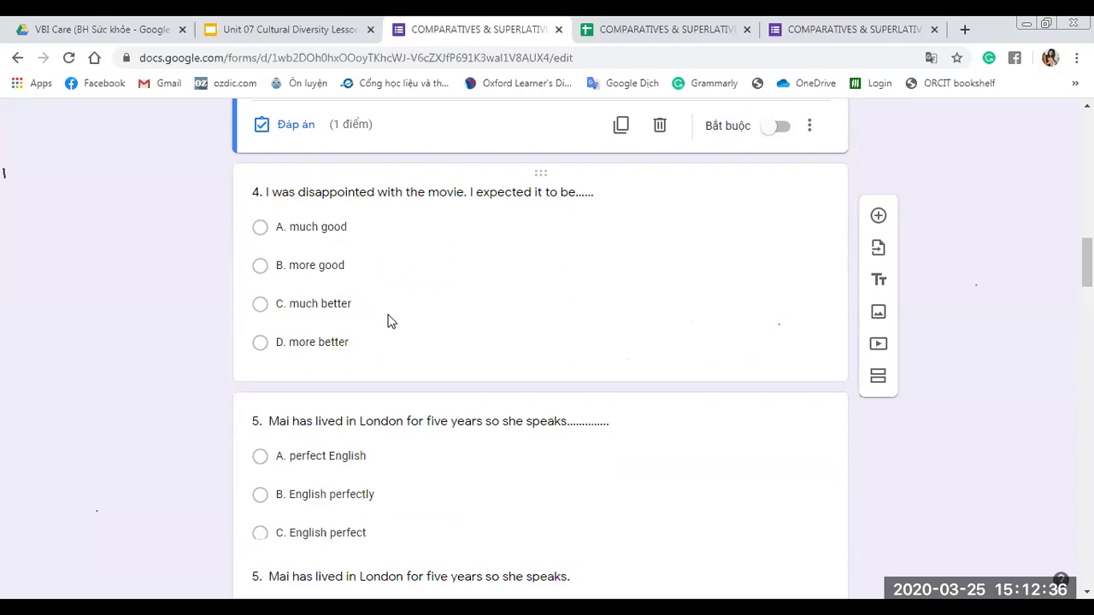
pyautogui.click(444, 305)
pyautogui.click(123, 263)
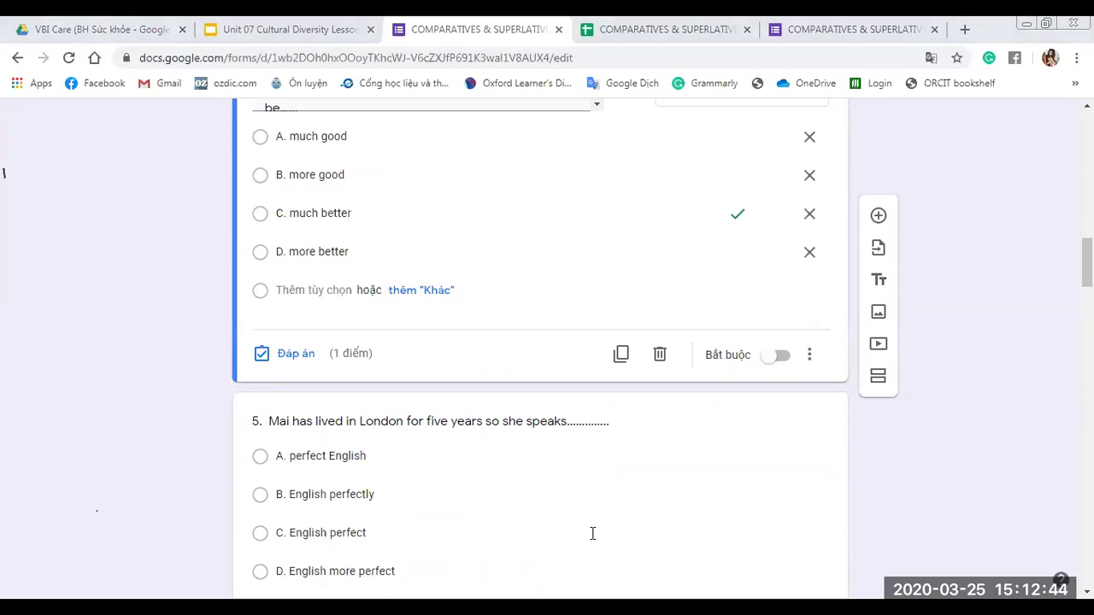
pyautogui.scroll(-2, 189, 388)
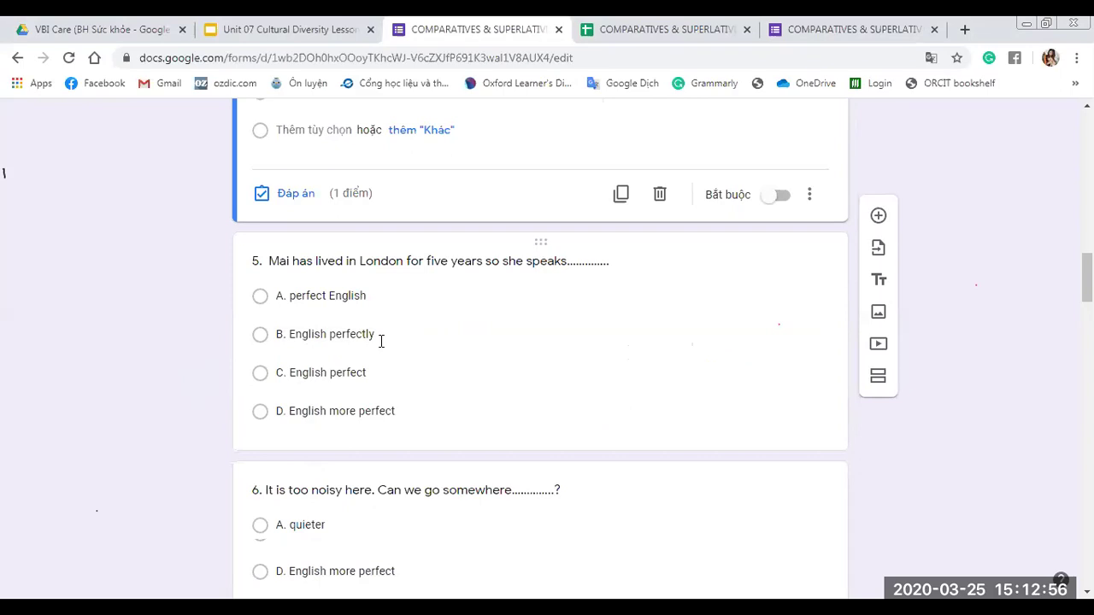
pyautogui.click(460, 327)
pyautogui.click(16, 248)
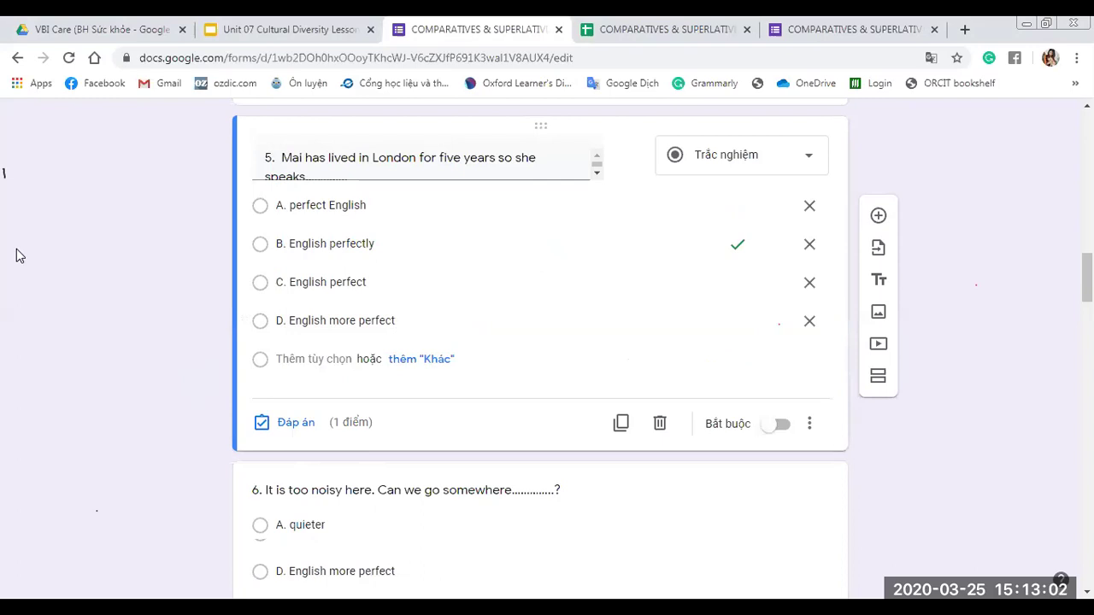
# Open questions 6 and 7 in turn to check the marked answers about the noisy place and the illness.
pyautogui.scroll(-3, 86, 273)
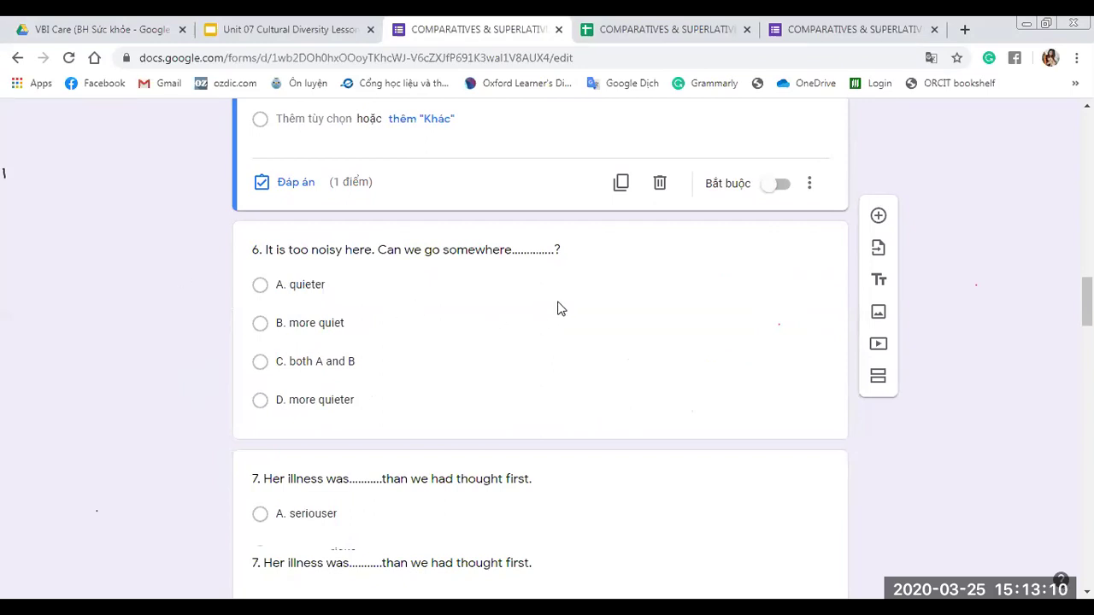
pyautogui.click(426, 310)
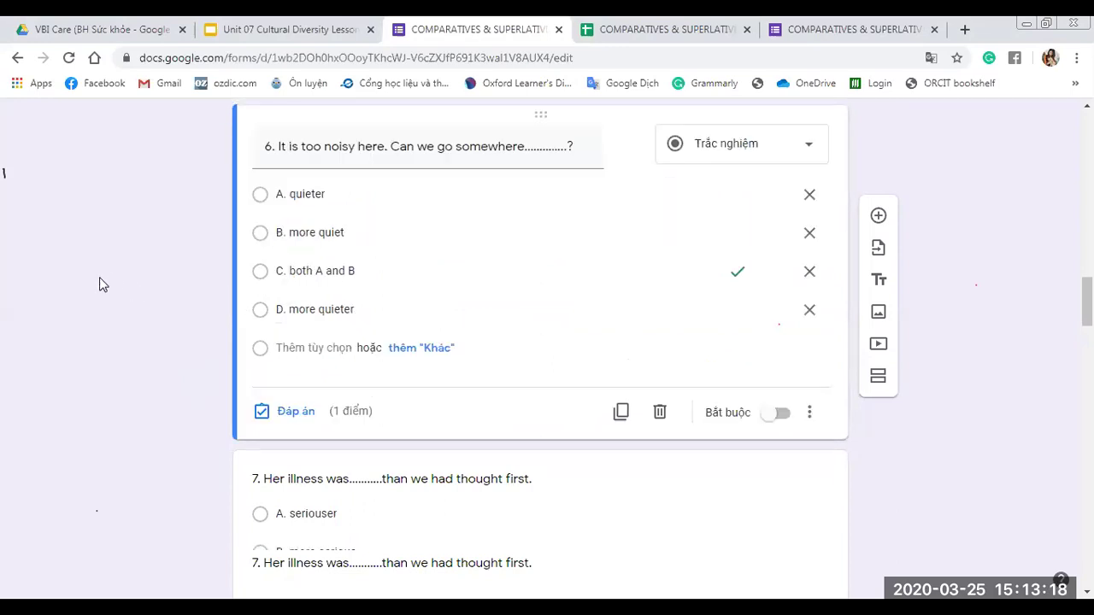
pyautogui.scroll(-3, 125, 281)
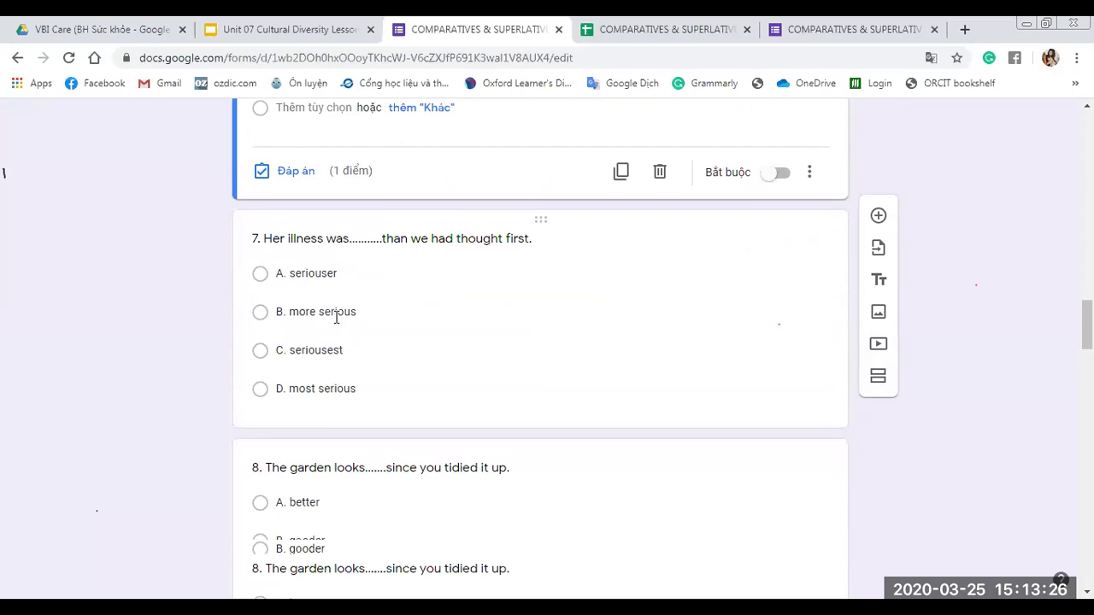
pyautogui.click(425, 317)
pyautogui.click(47, 289)
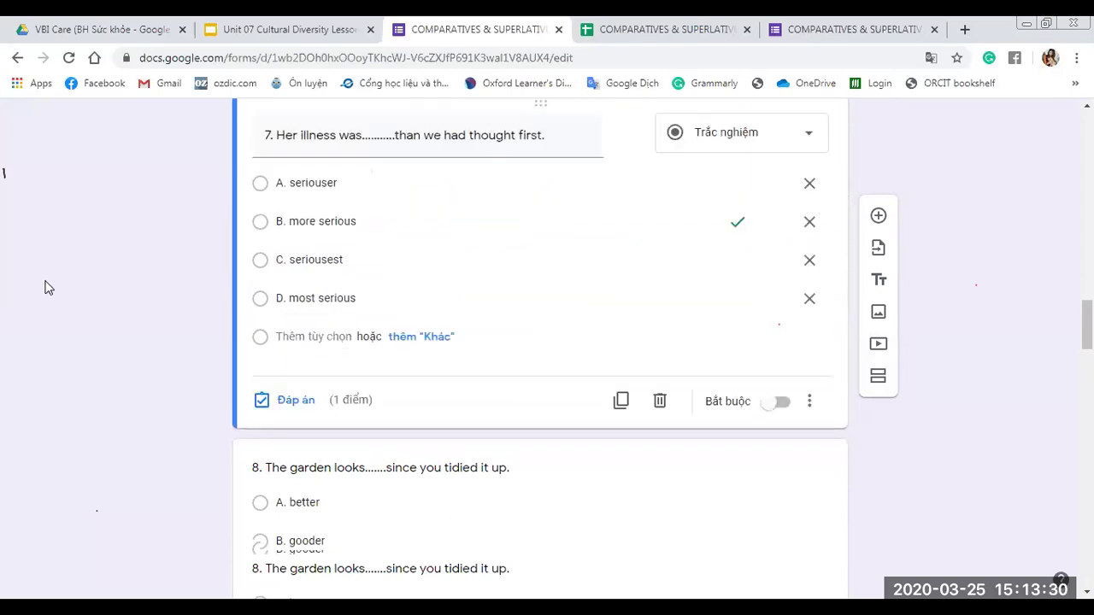
# Open questions 8 and 9 in turn to check the marked answers about the garden and the house.
pyautogui.scroll(-4, 64, 274)
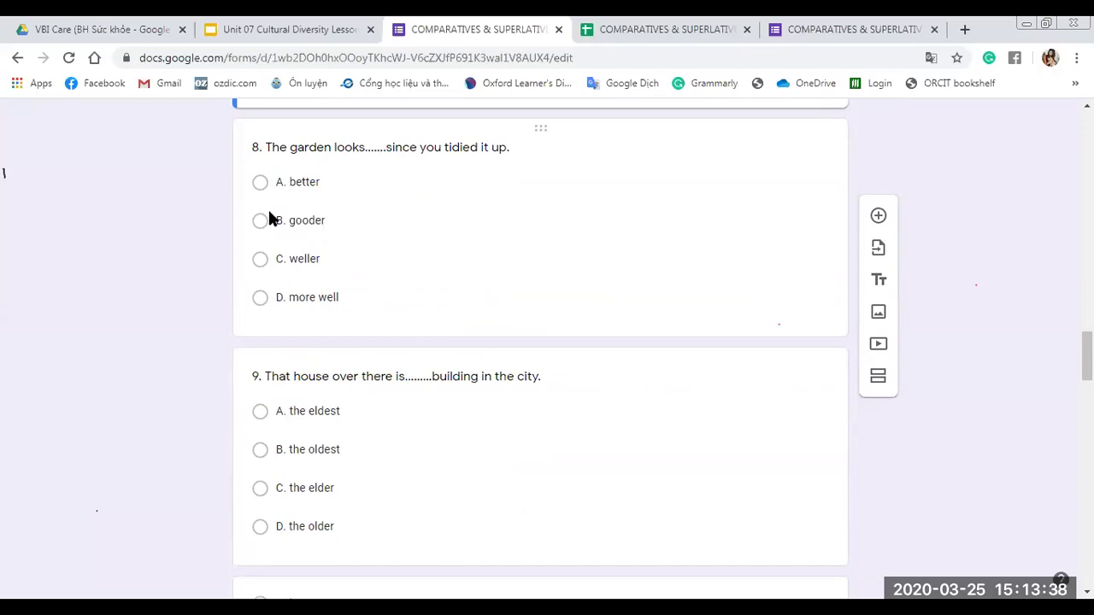
pyautogui.click(466, 243)
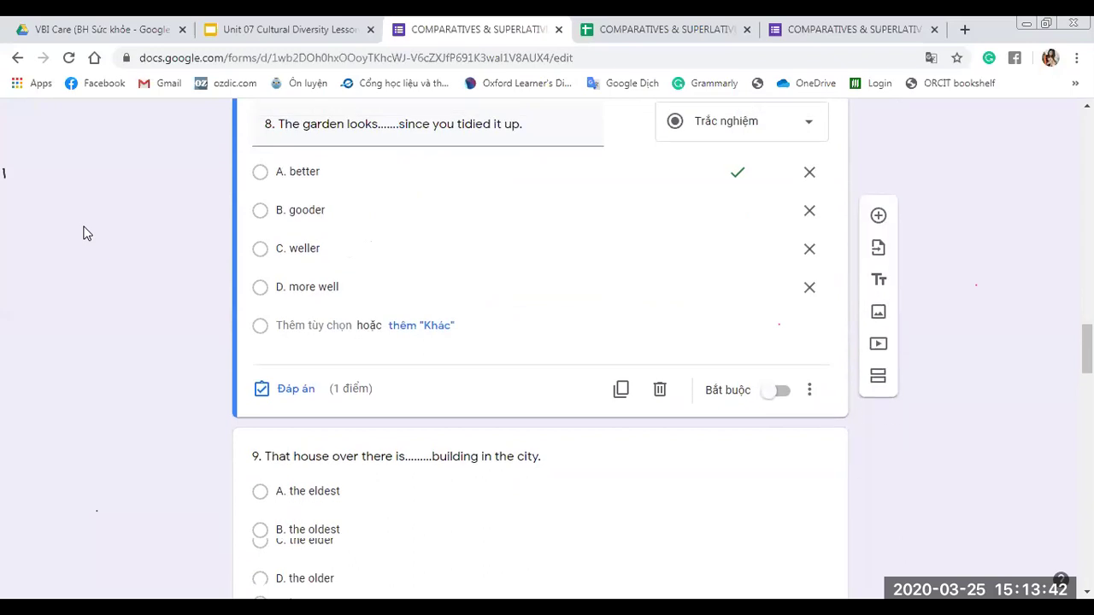
pyautogui.scroll(-2, 84, 233)
pyautogui.scroll(-2, 83, 232)
pyautogui.scroll(1, 85, 232)
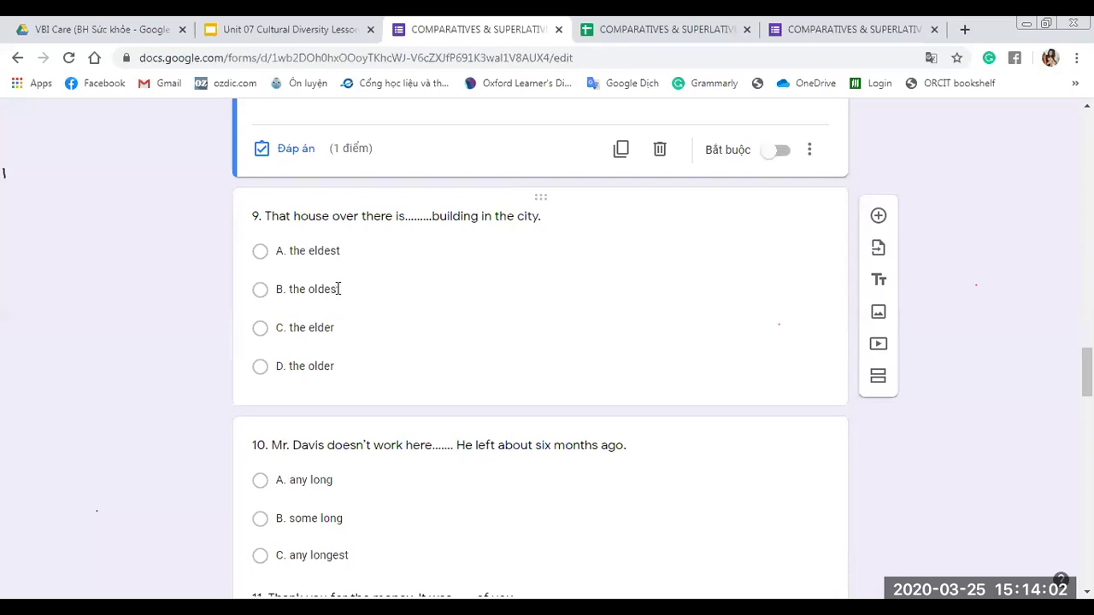
pyautogui.click(434, 276)
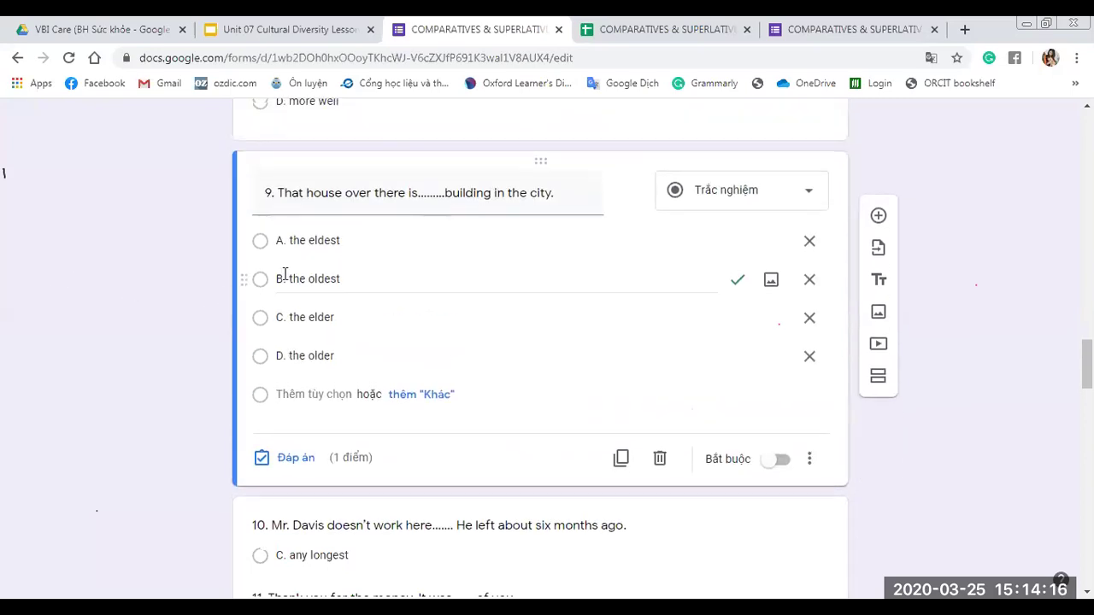
# Open question 10 and its answer key (Đáp án) to examine the correct option and the feedback explanations.
pyautogui.scroll(-5, 37, 262)
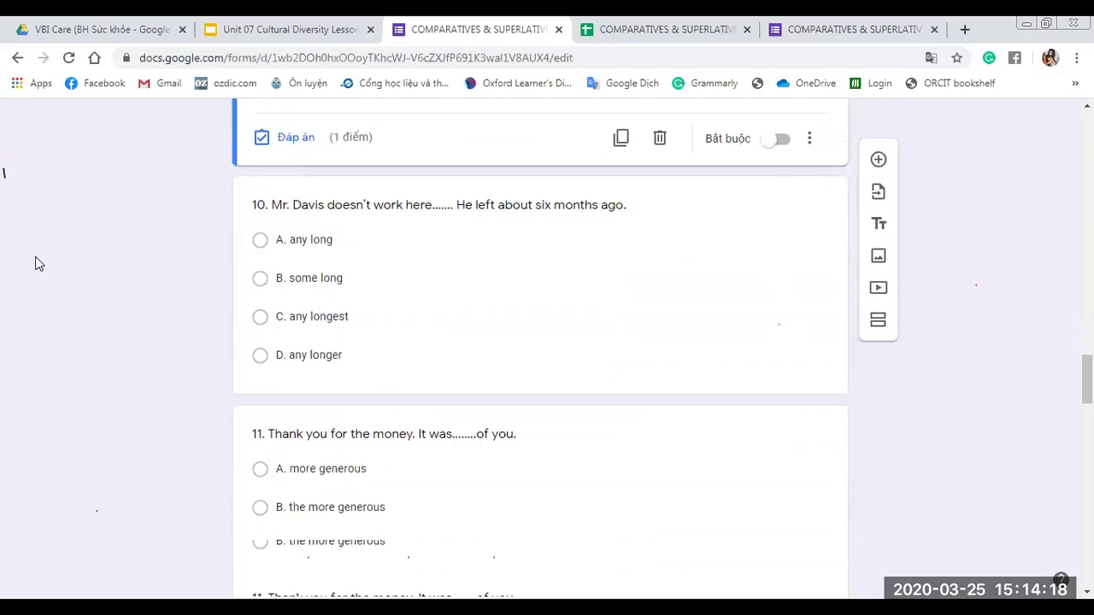
pyautogui.scroll(1, 37, 264)
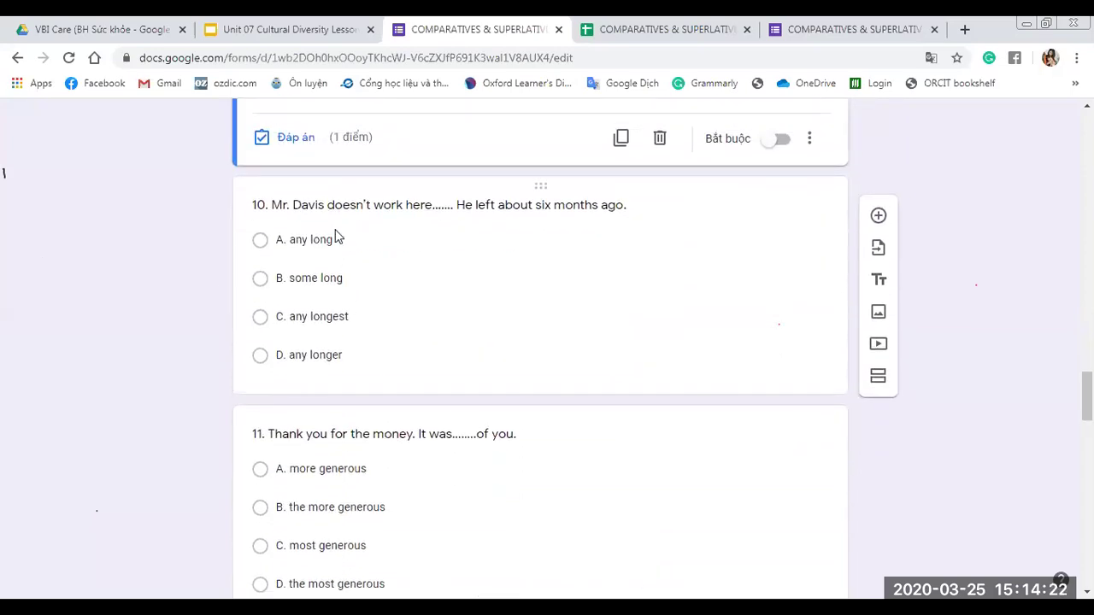
pyautogui.click(505, 266)
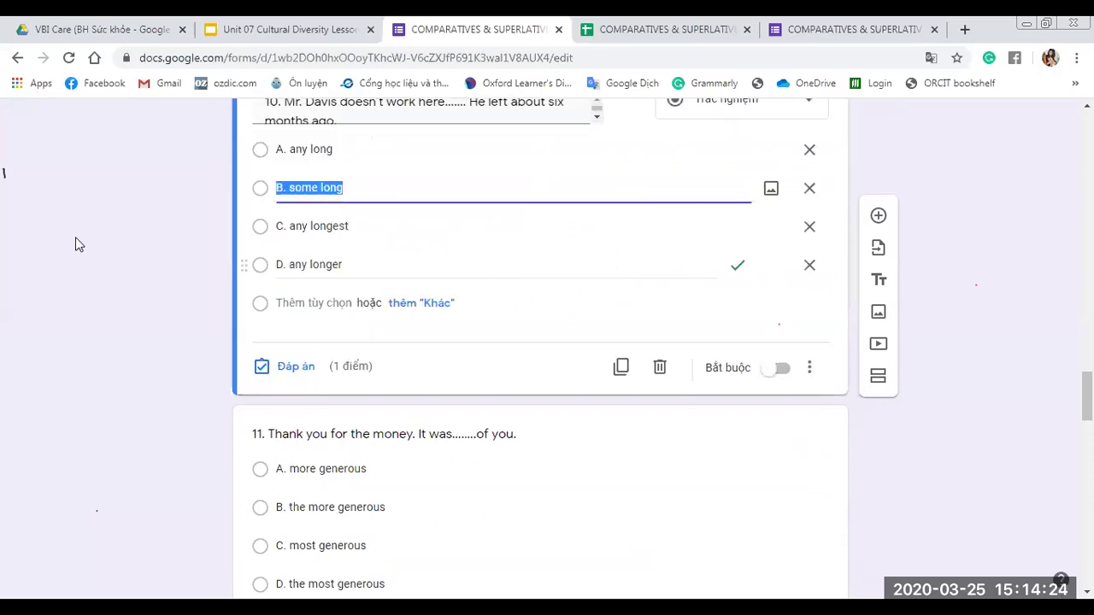
pyautogui.click(289, 369)
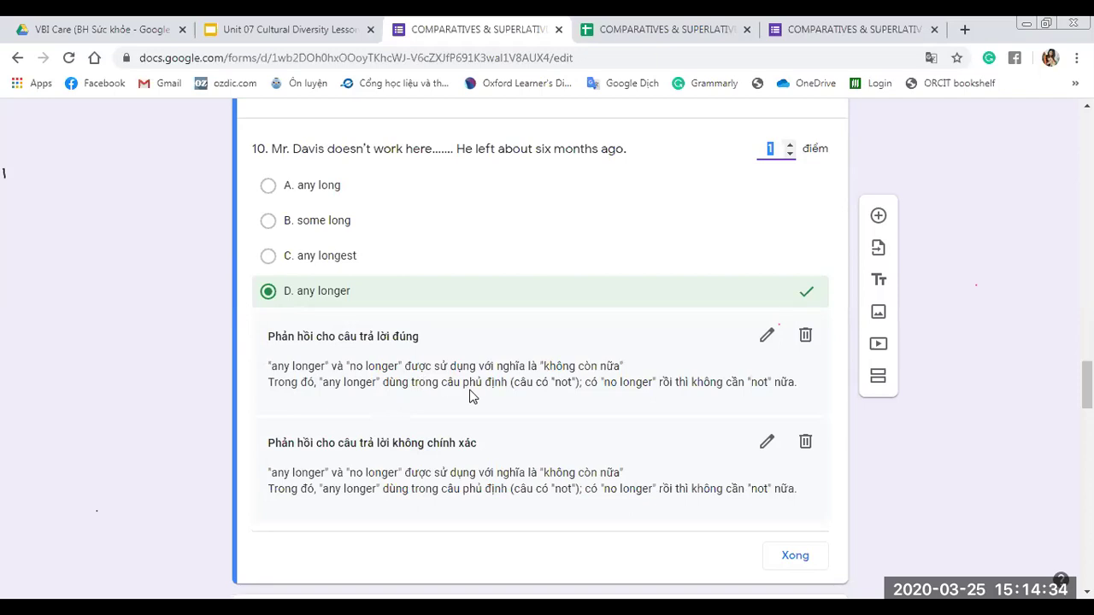
pyautogui.scroll(1, 402, 252)
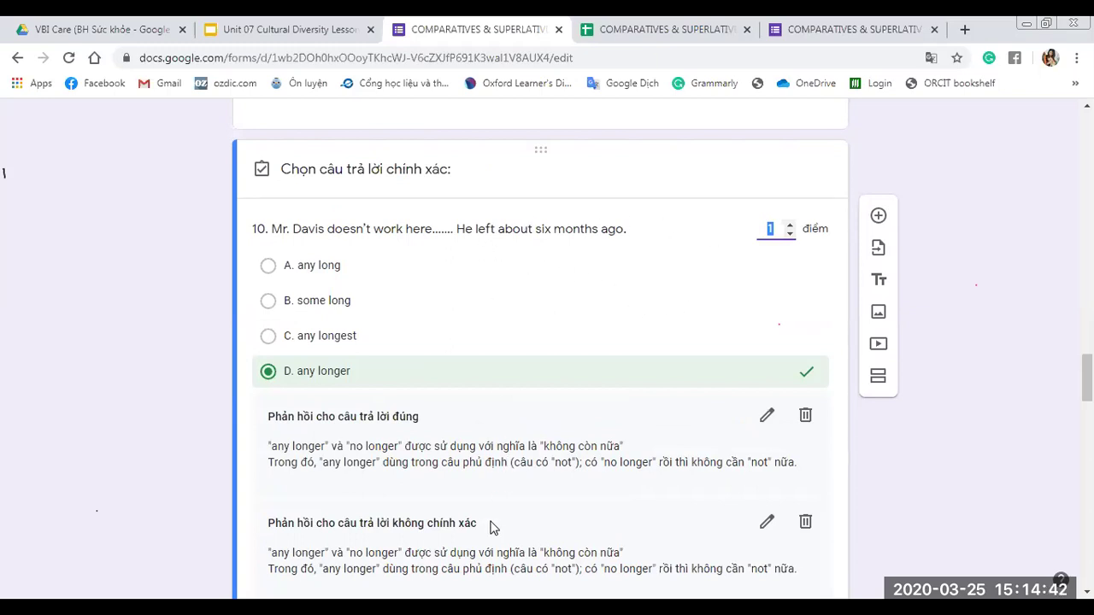
# Add an on-screen text annotation beside question 10's options, restating its first sentence with "no longer works here.".
pyautogui.click(437, 259)
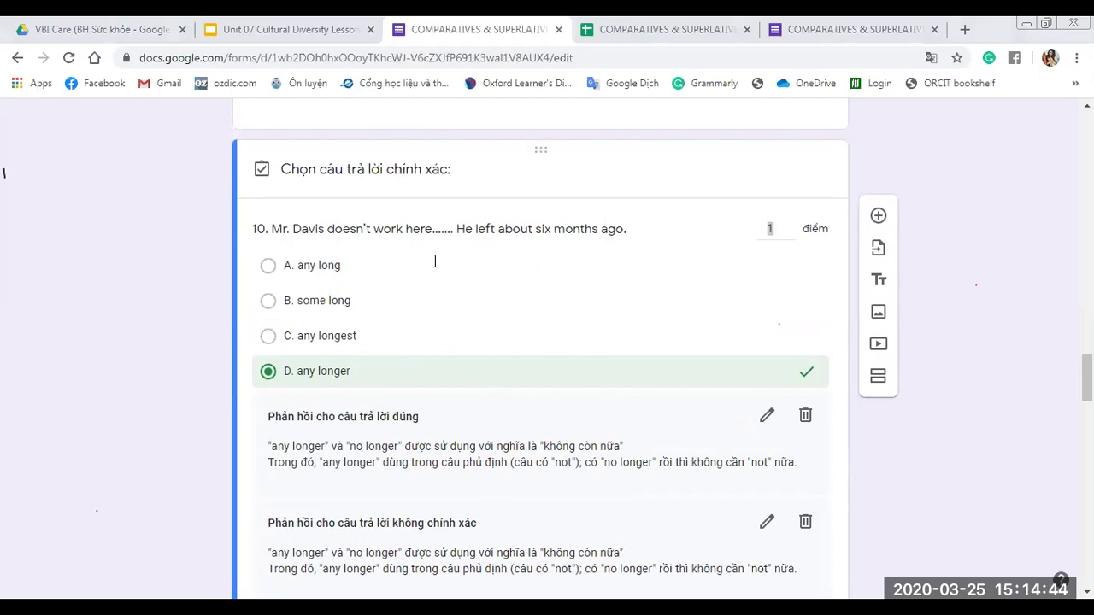
pyautogui.write('Mr')
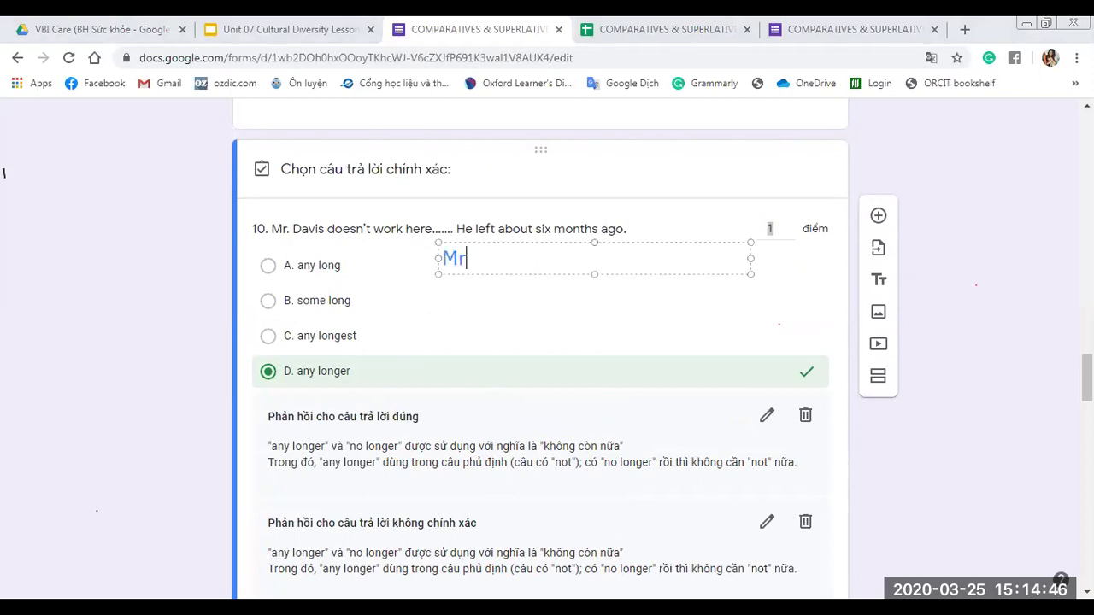
pyautogui.write('. Davis ')
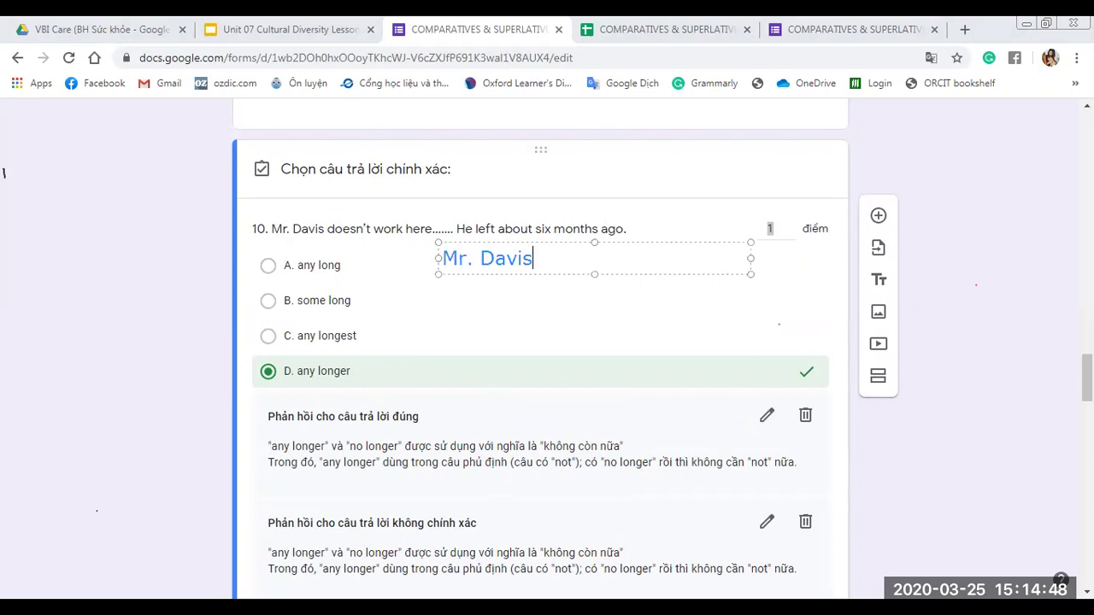
pyautogui.write('no lon')
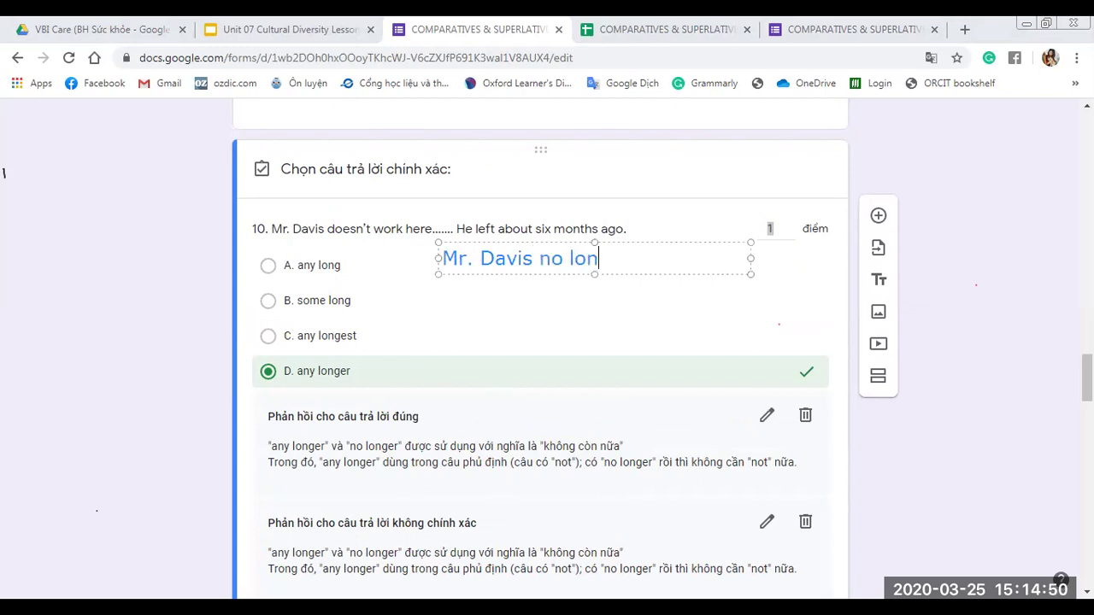
pyautogui.write('ger work')
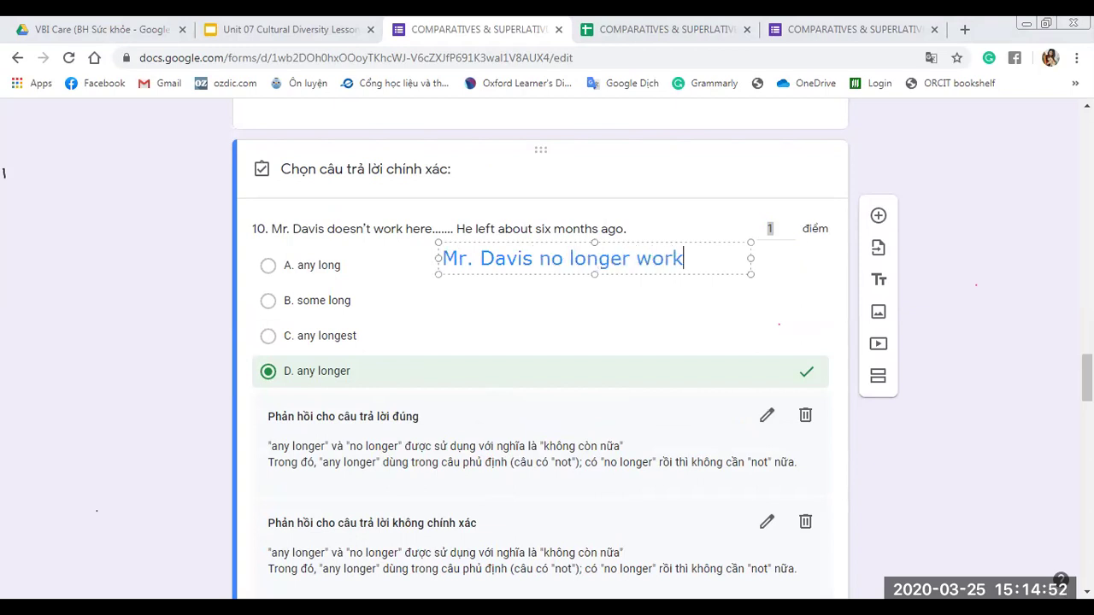
pyautogui.write('s here.')
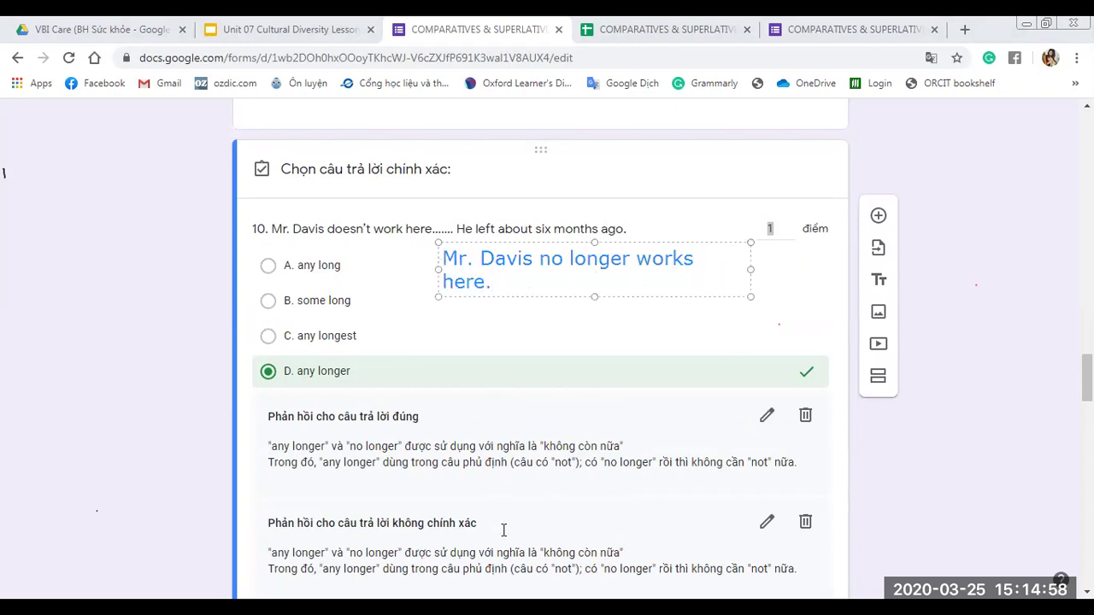
pyautogui.click(616, 310)
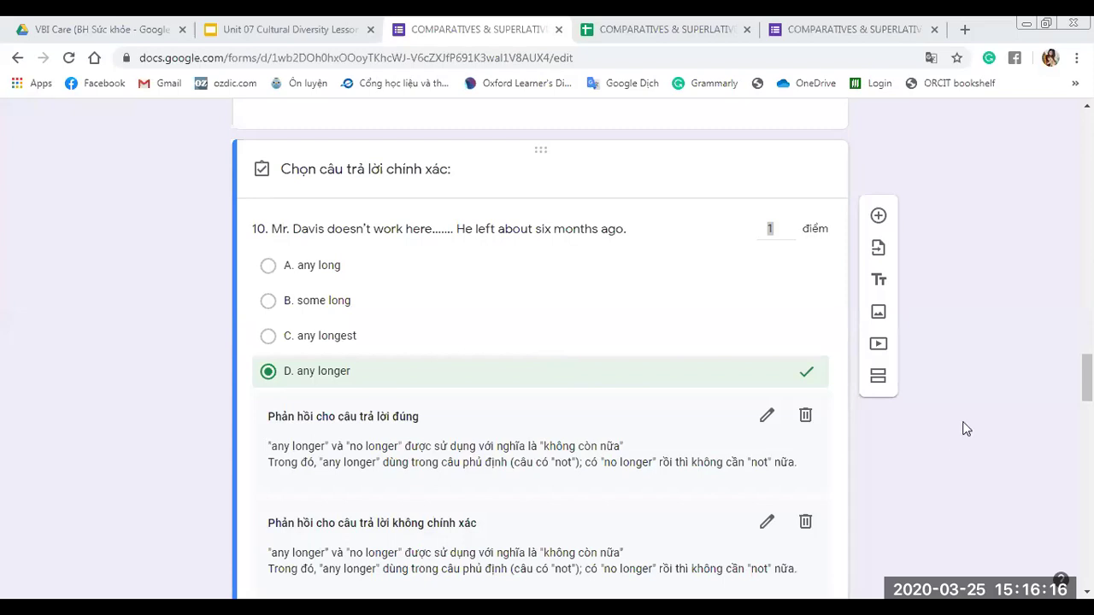
# Close question 10's answer key and return to the question with its four options.
pyautogui.scroll(-2, 855, 468)
pyautogui.click(803, 477)
pyautogui.scroll(2, 726, 423)
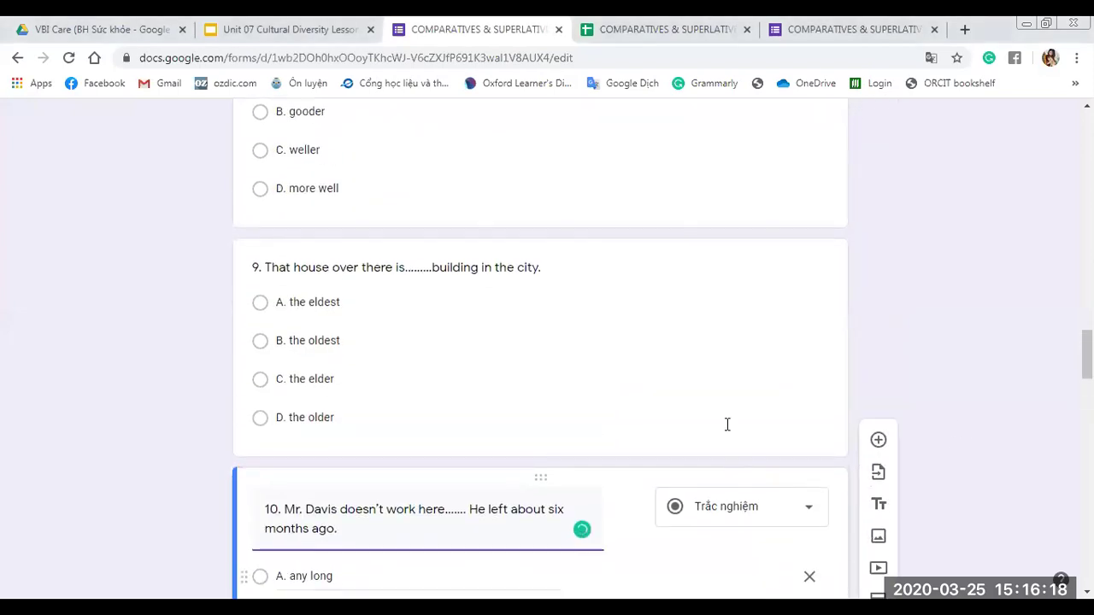
pyautogui.scroll(-3, 727, 425)
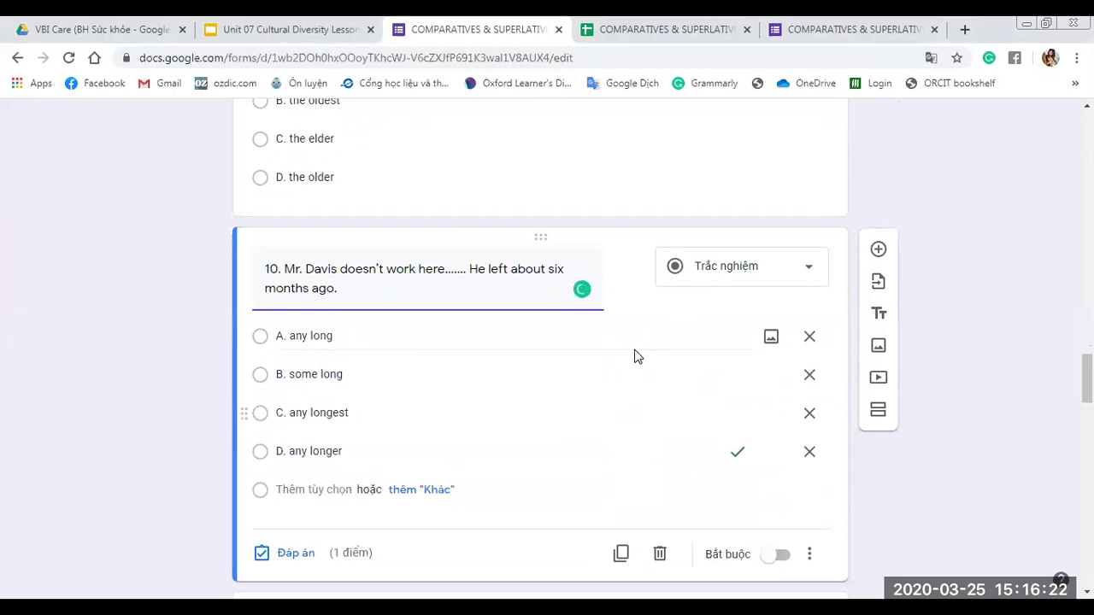
# Open questions 11 and 12 in turn to check the marked answers about the money and the hotel rooms.
pyautogui.scroll(-5, 635, 357)
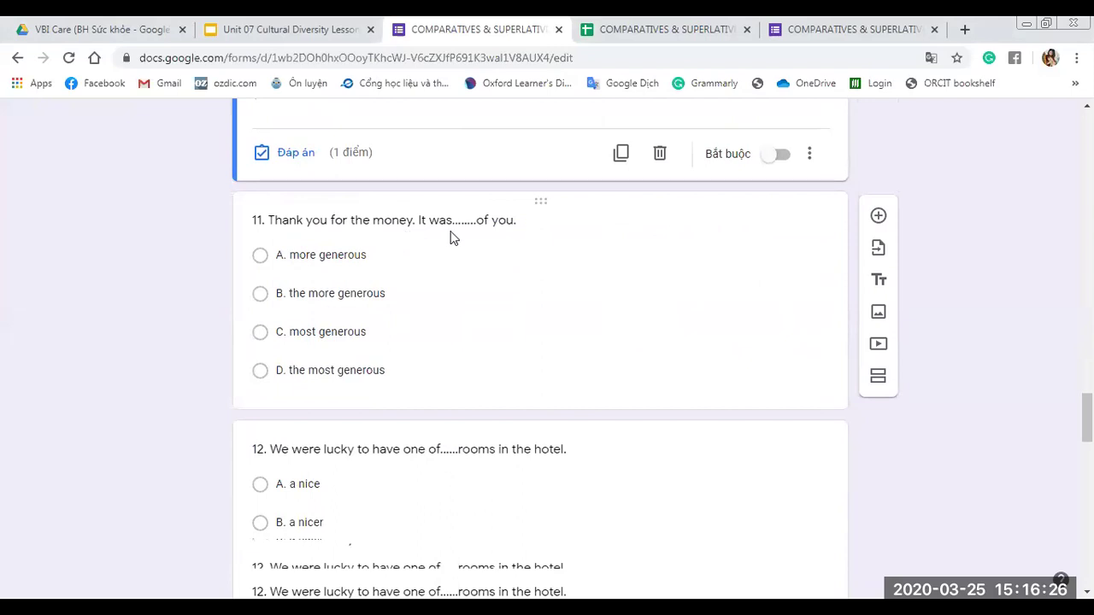
pyautogui.click(460, 282)
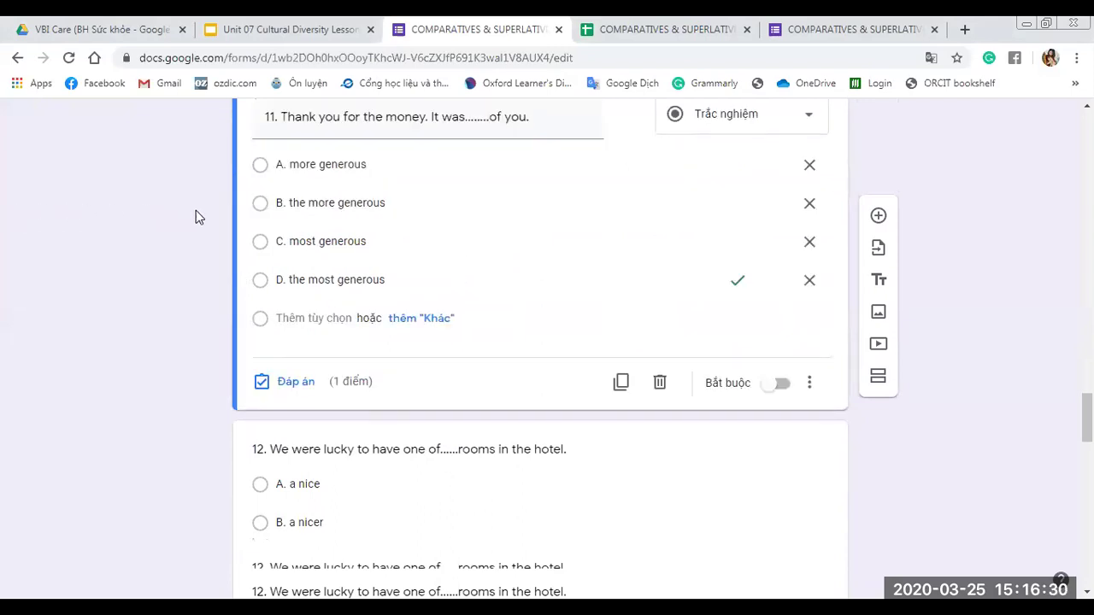
pyautogui.scroll(-4, 195, 211)
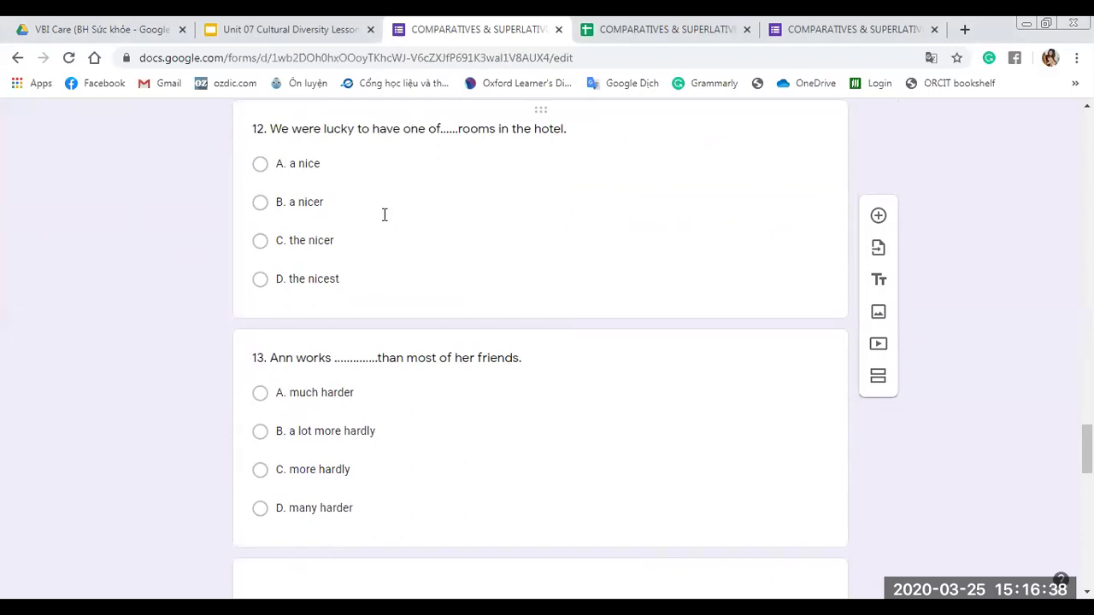
pyautogui.click(513, 203)
pyautogui.click(189, 246)
# Open questions 13 and 14 in turn to check the marked answers about Ann's work and the film.
pyautogui.scroll(-1, 189, 246)
pyautogui.scroll(-1, 189, 253)
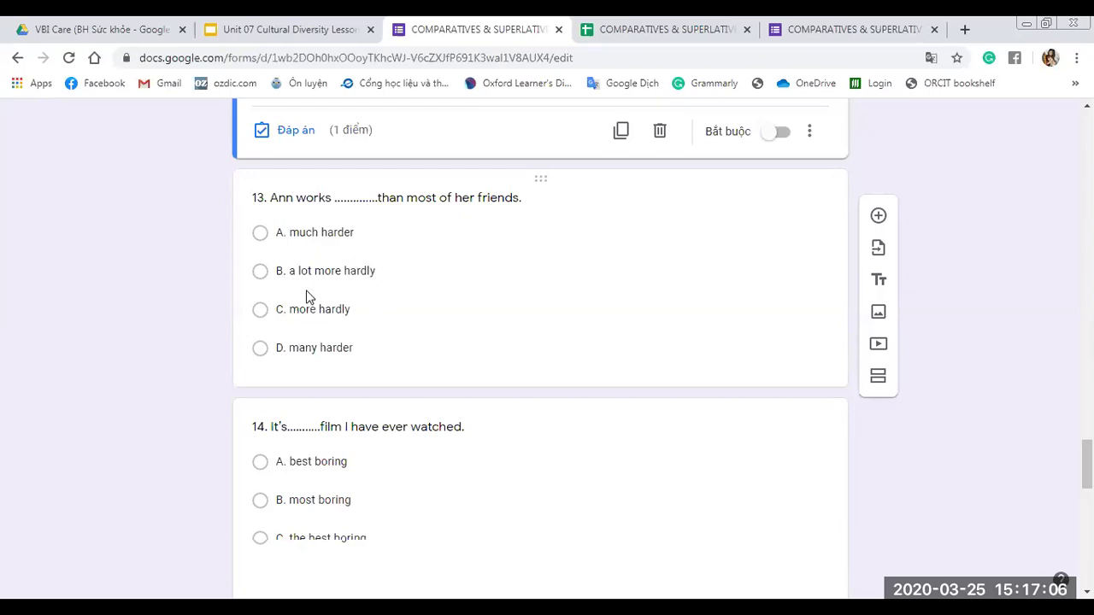
pyautogui.click(545, 278)
pyautogui.click(132, 269)
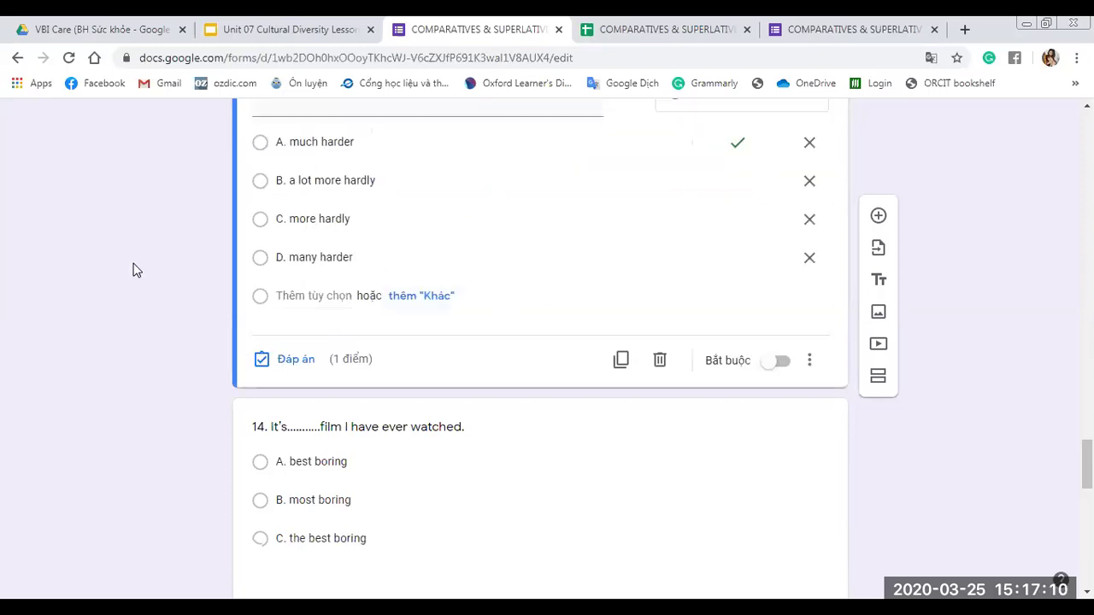
pyautogui.scroll(-3, 133, 270)
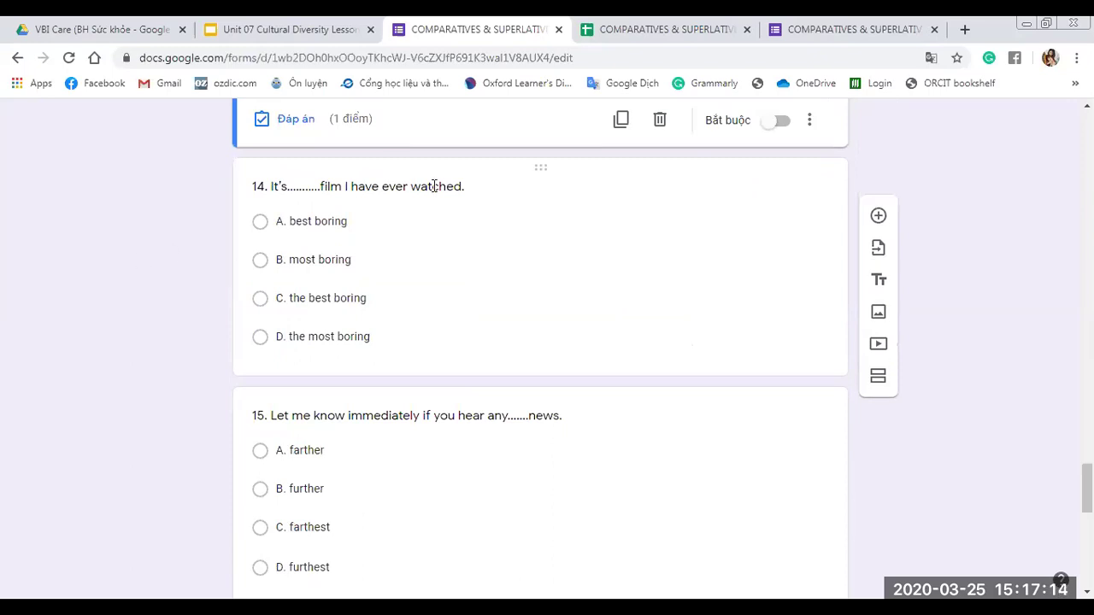
pyautogui.click(465, 290)
pyautogui.click(195, 270)
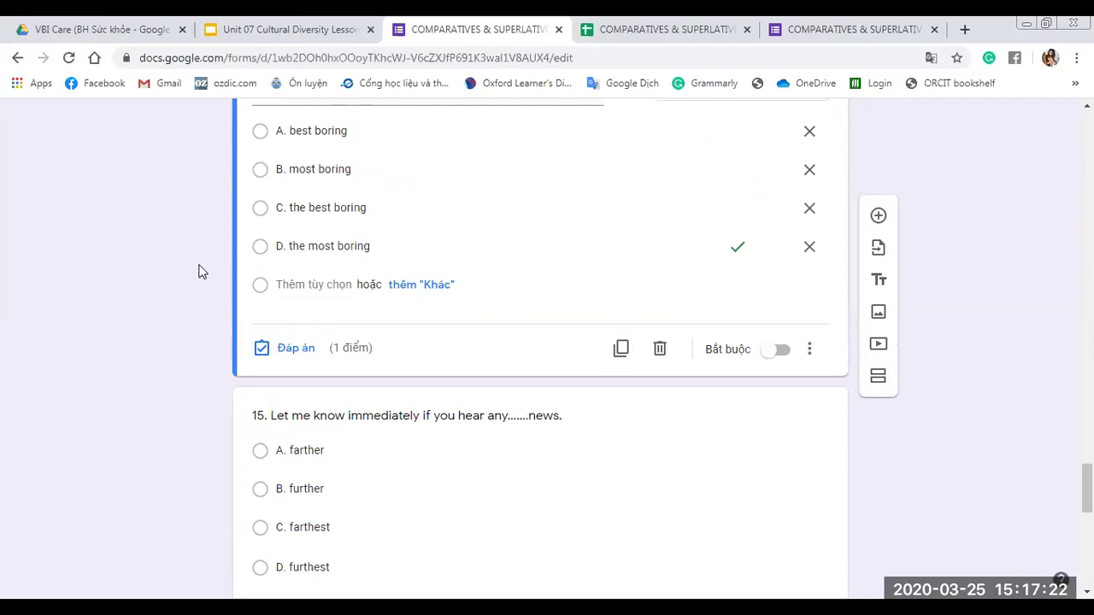
# Open questions 15 and 16 in turn to check the marked answers about the news and the meal.
pyautogui.scroll(-2, 199, 271)
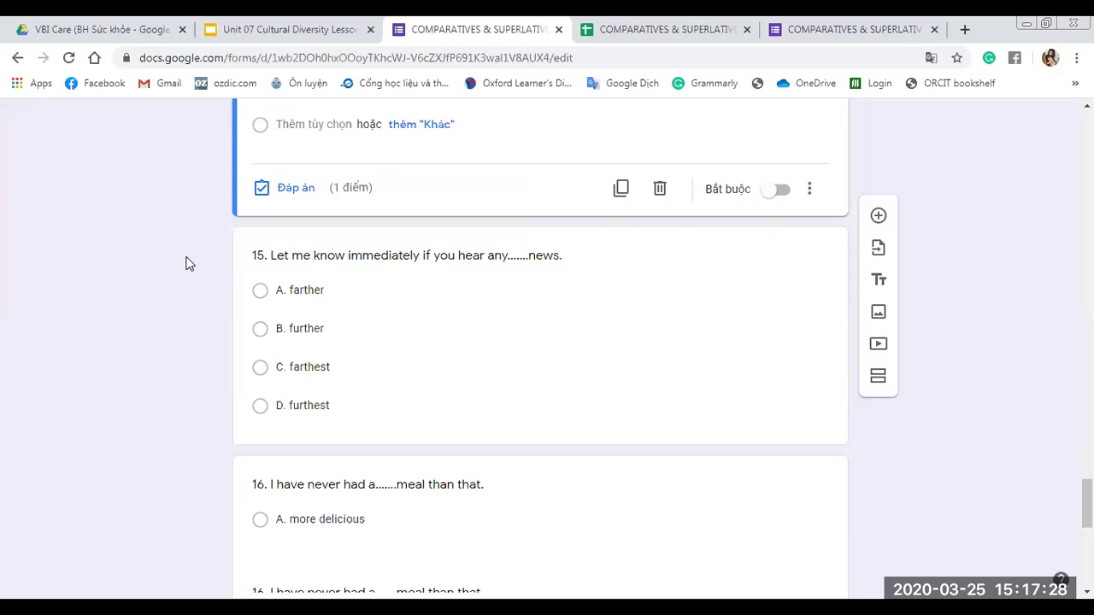
pyautogui.click(529, 256)
pyautogui.click(107, 225)
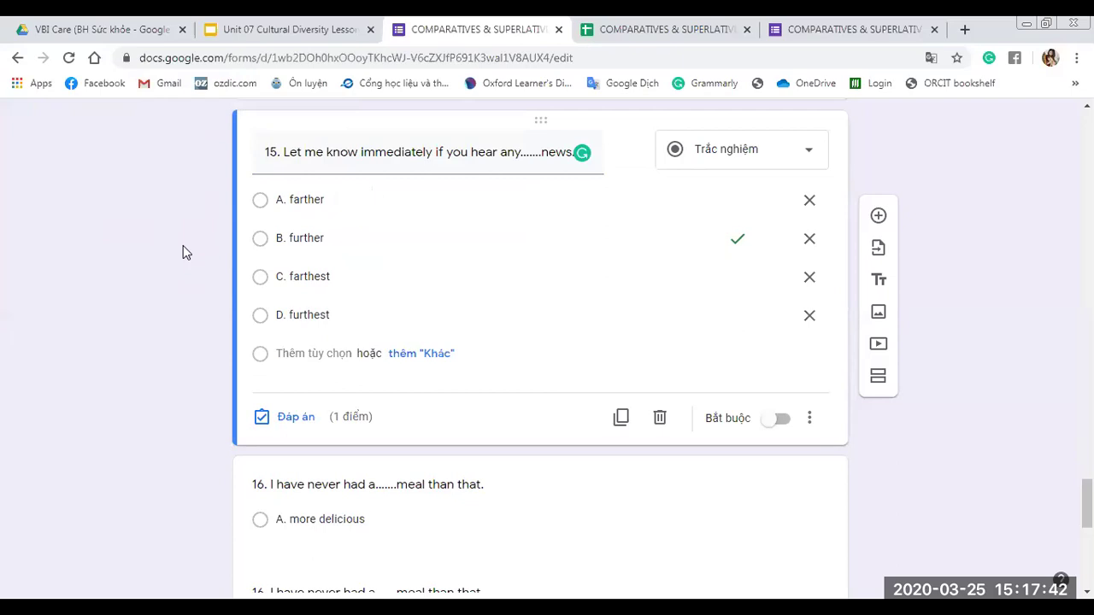
pyautogui.scroll(-3, 189, 252)
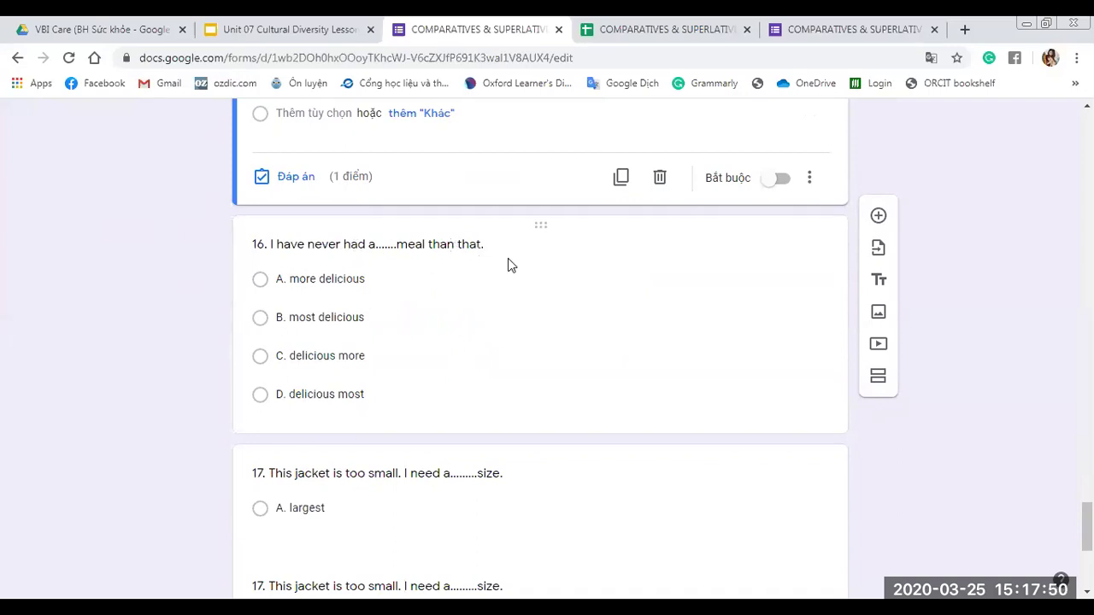
pyautogui.click(476, 313)
pyautogui.click(54, 263)
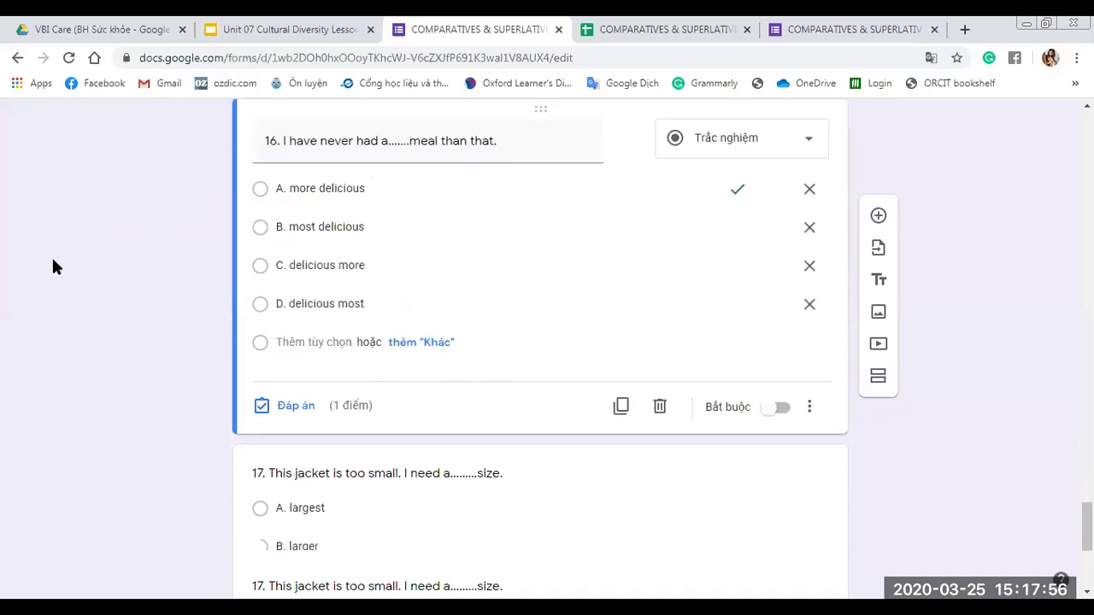
# Open question 17 to check the marked answer about the jacket size.
pyautogui.scroll(-4, 561, 285)
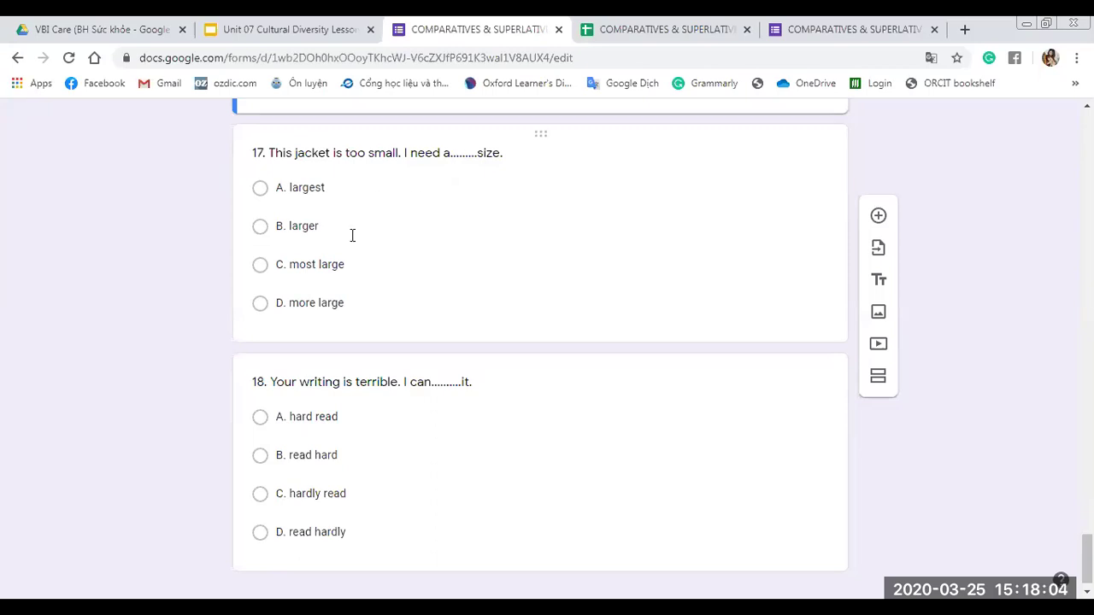
pyautogui.click(467, 231)
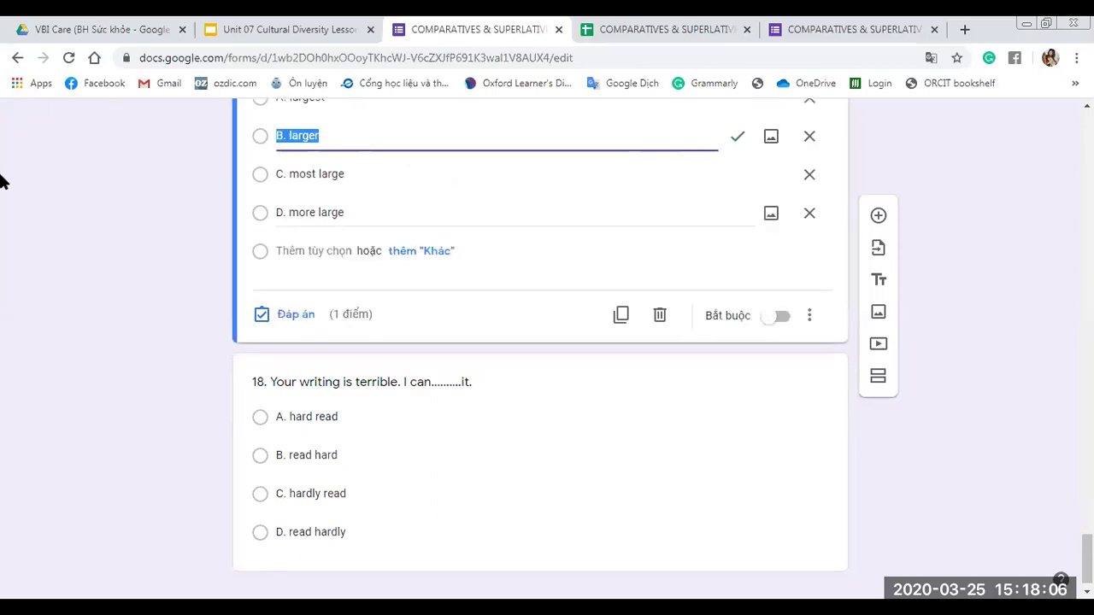
pyautogui.click(144, 206)
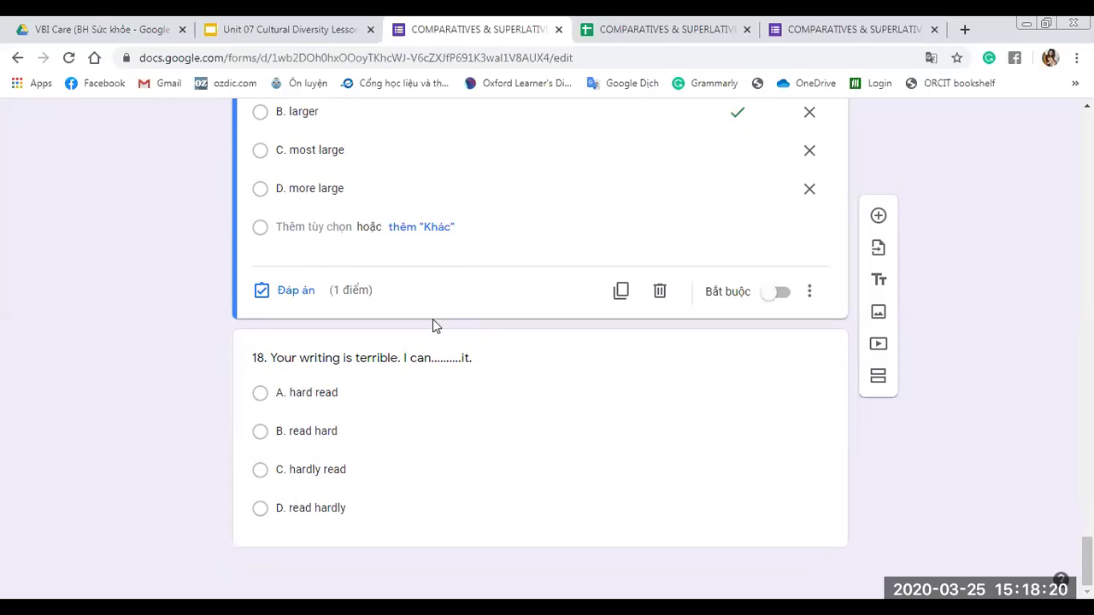
# Open question 18 and its answer key (Đáp án) to examine the correct option and feedback, and return to the question.
pyautogui.click(468, 392)
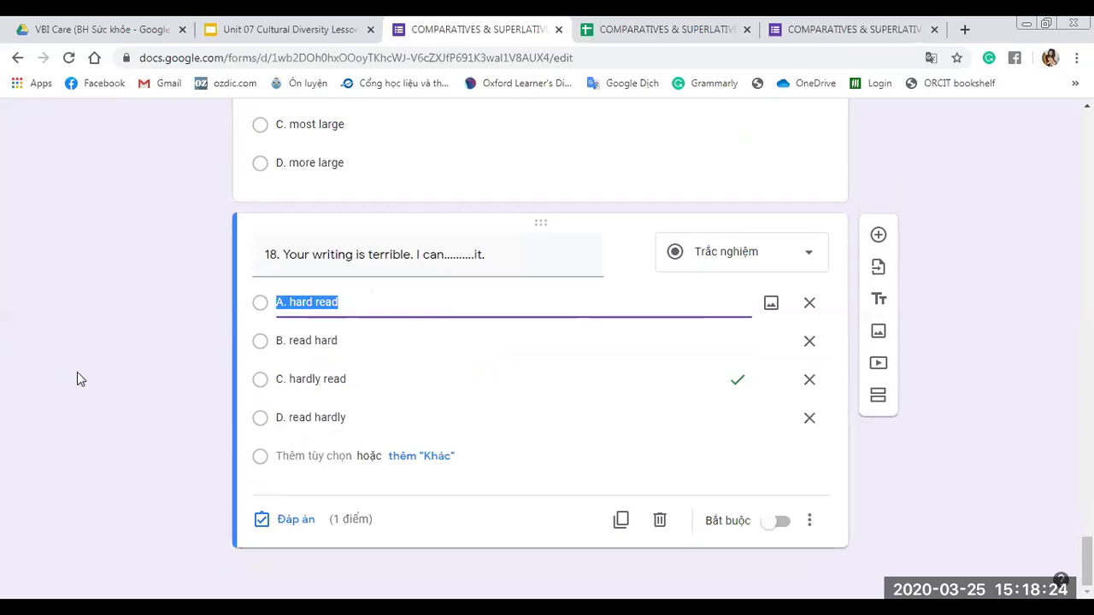
pyautogui.click(308, 519)
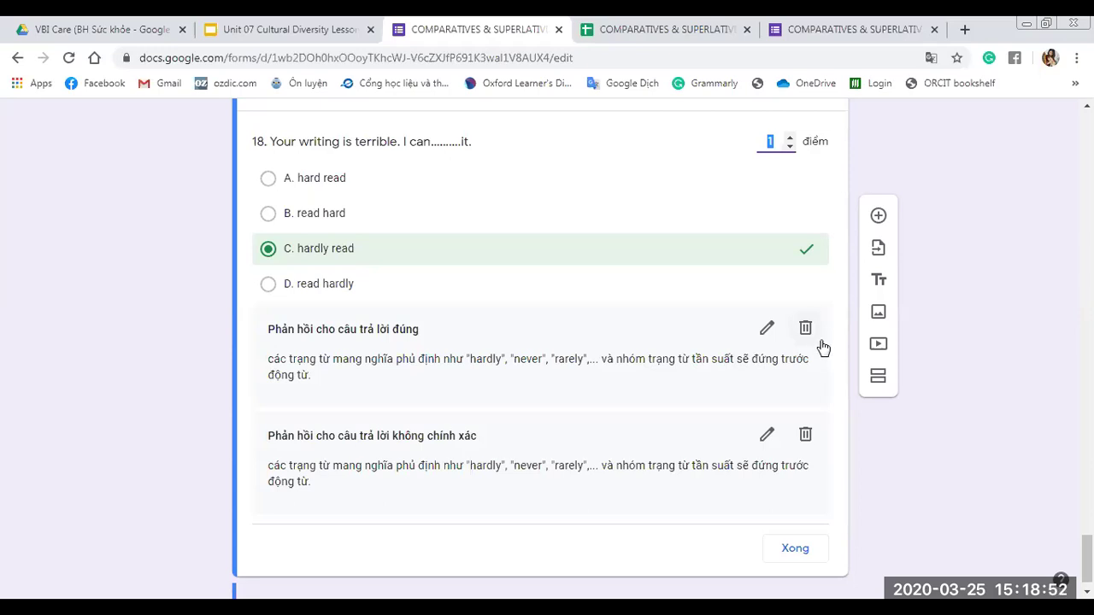
pyautogui.click(782, 560)
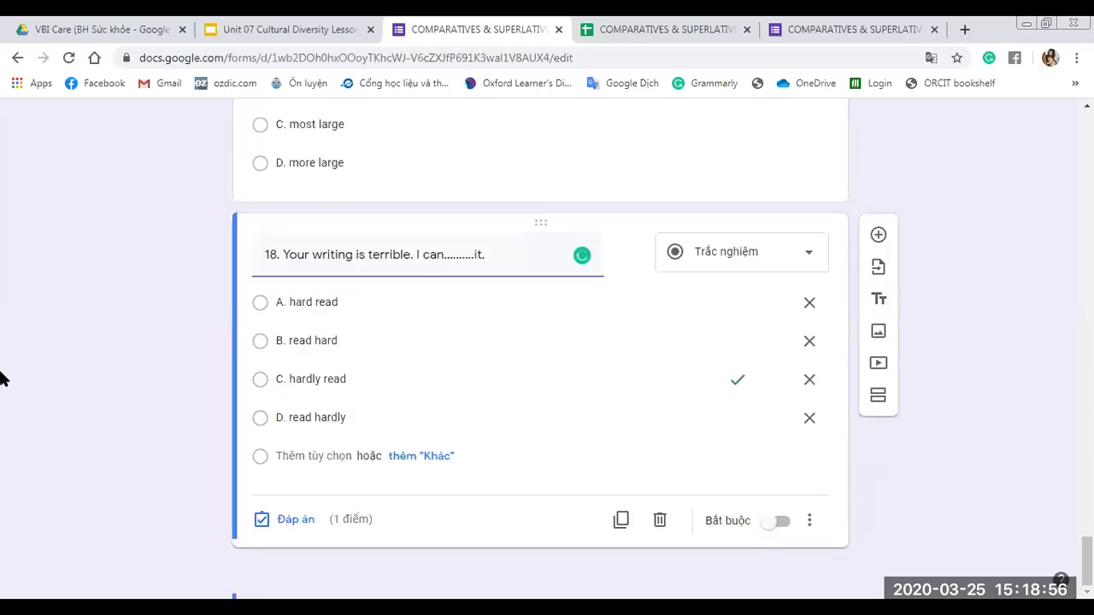
# View individual response 134 among the form's responses (Câu trả lời) to check its score, and return to the questions (Câu hỏi).
pyautogui.scroll(20, 528, 383)
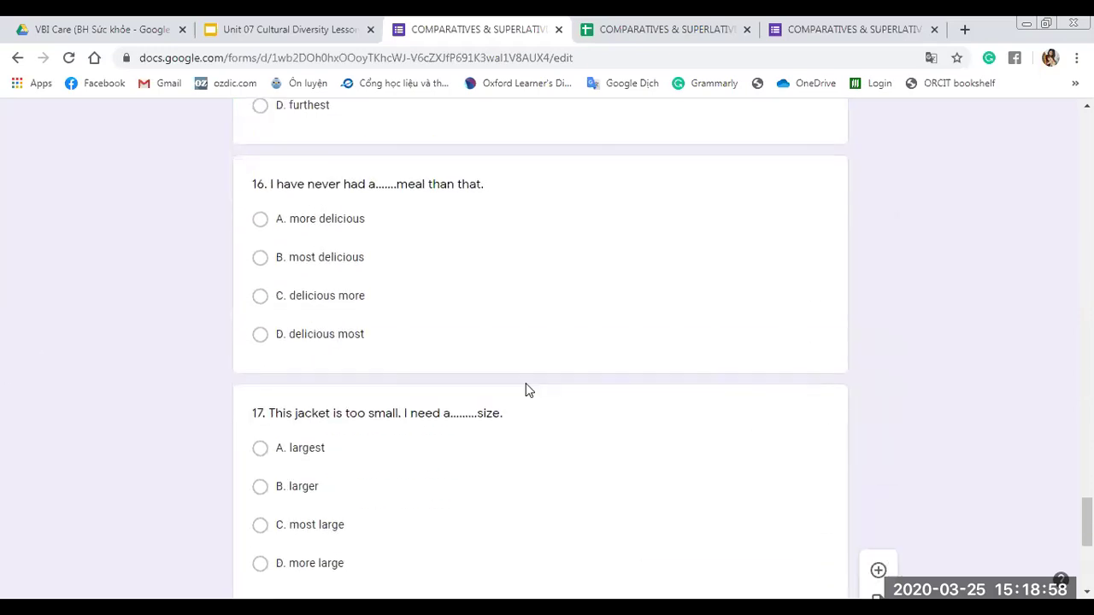
pyautogui.scroll(20, 527, 392)
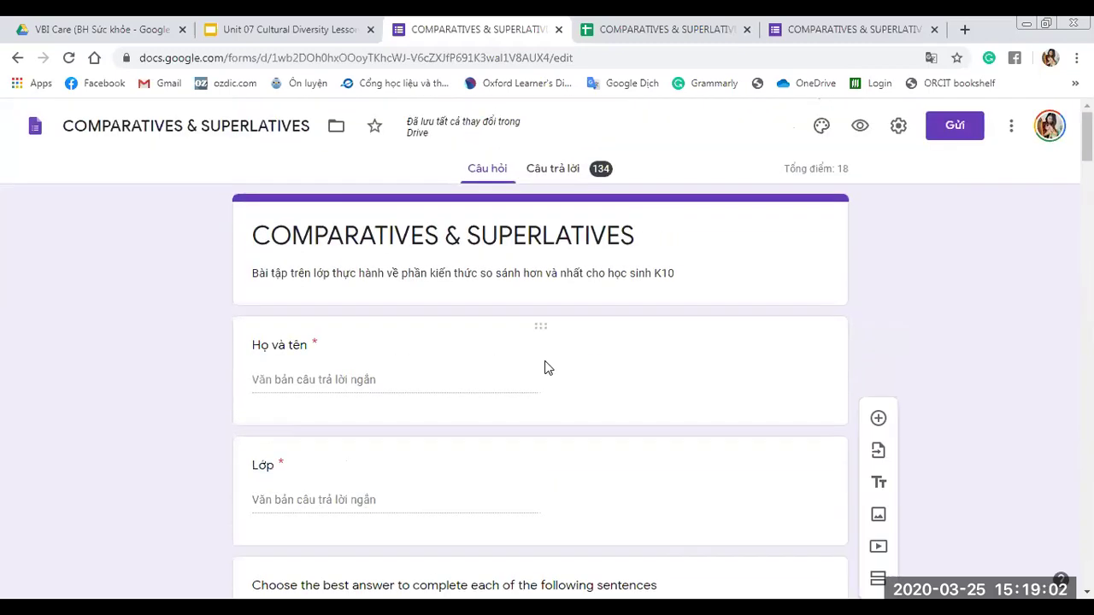
pyautogui.click(574, 180)
pyautogui.scroll(-2, 376, 257)
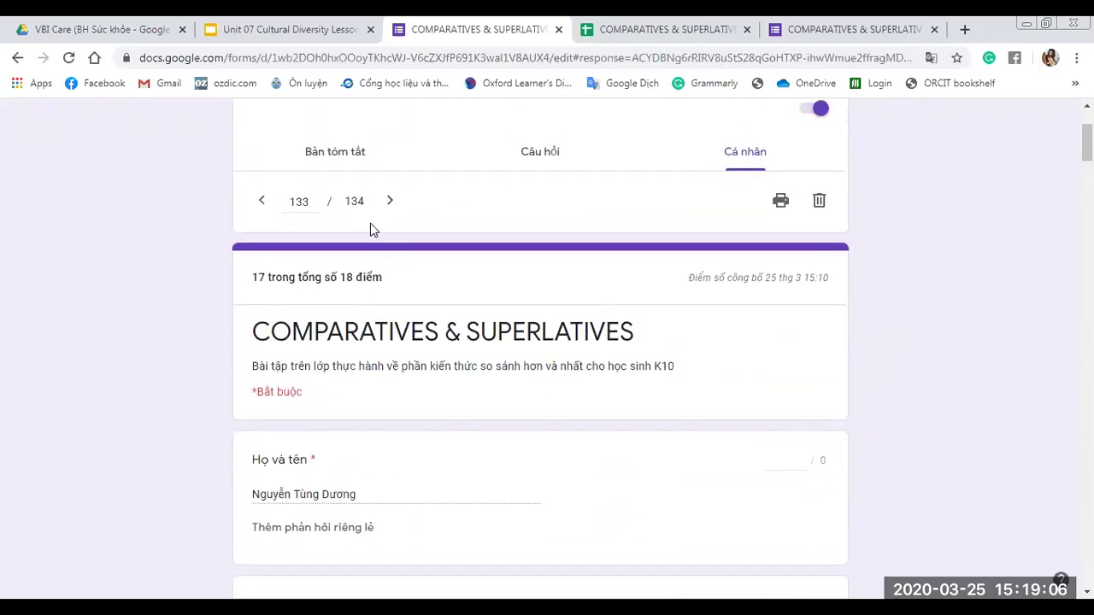
pyautogui.click(382, 204)
pyautogui.scroll(-2, 381, 203)
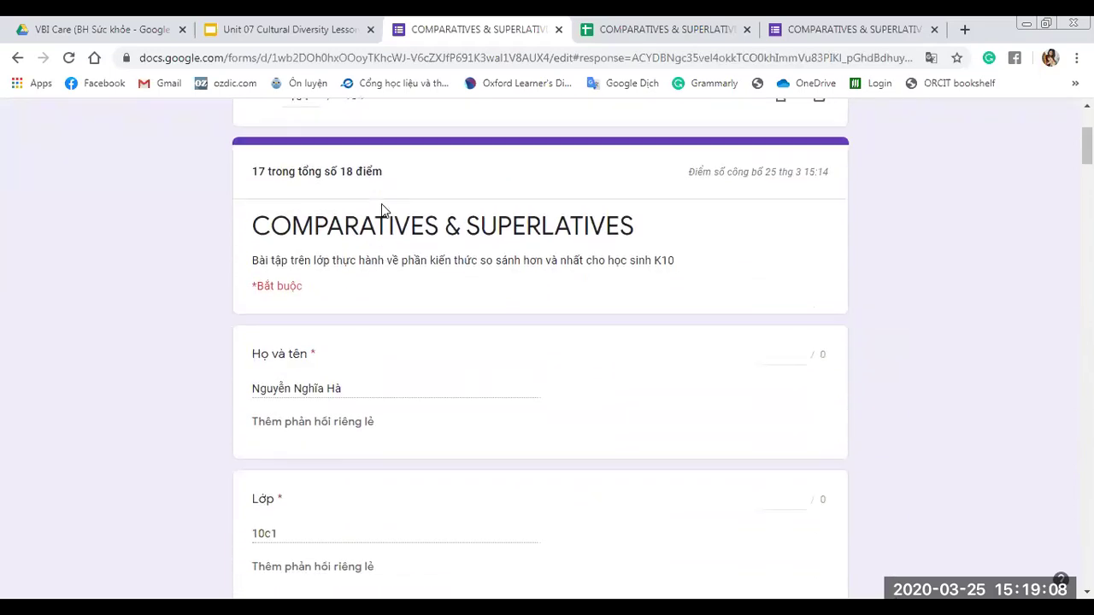
pyautogui.scroll(4, 381, 204)
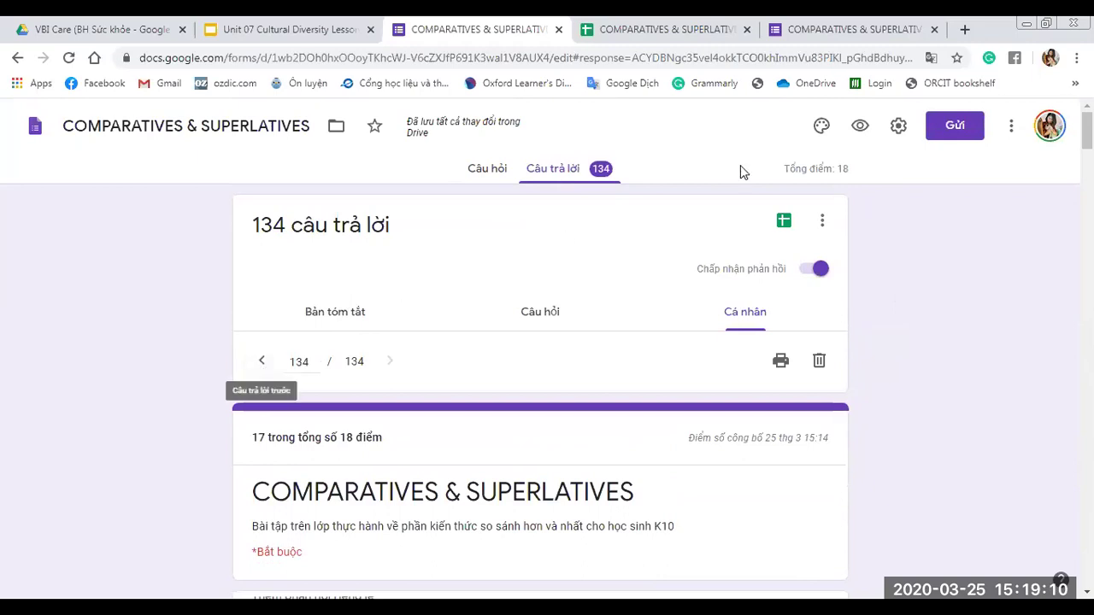
pyautogui.click(494, 170)
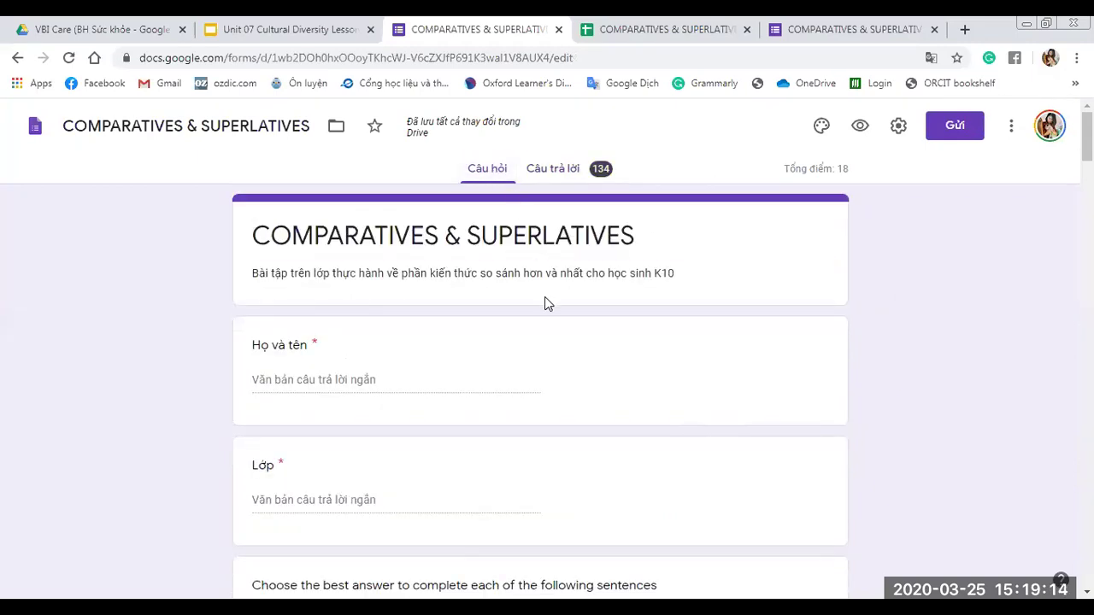
# Switch to the Unit 07 Cultural Diversity slideshow and advance to the "Irregular comparatives and superlatives" slide.
pyautogui.click(323, 26)
pyautogui.press('Right')
pyautogui.press('Right')
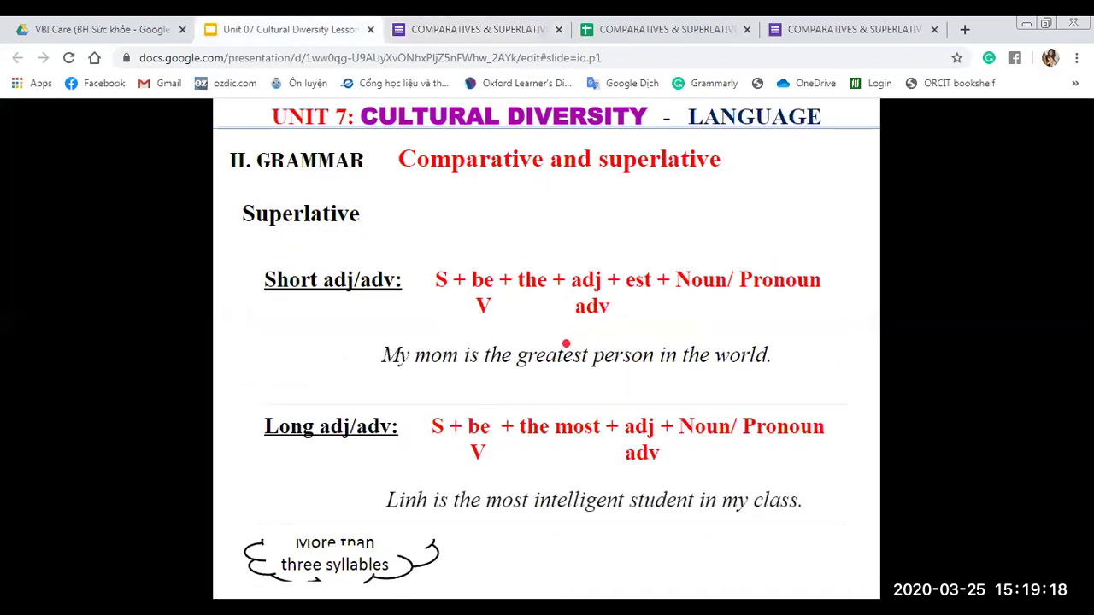
pyautogui.press('Right')
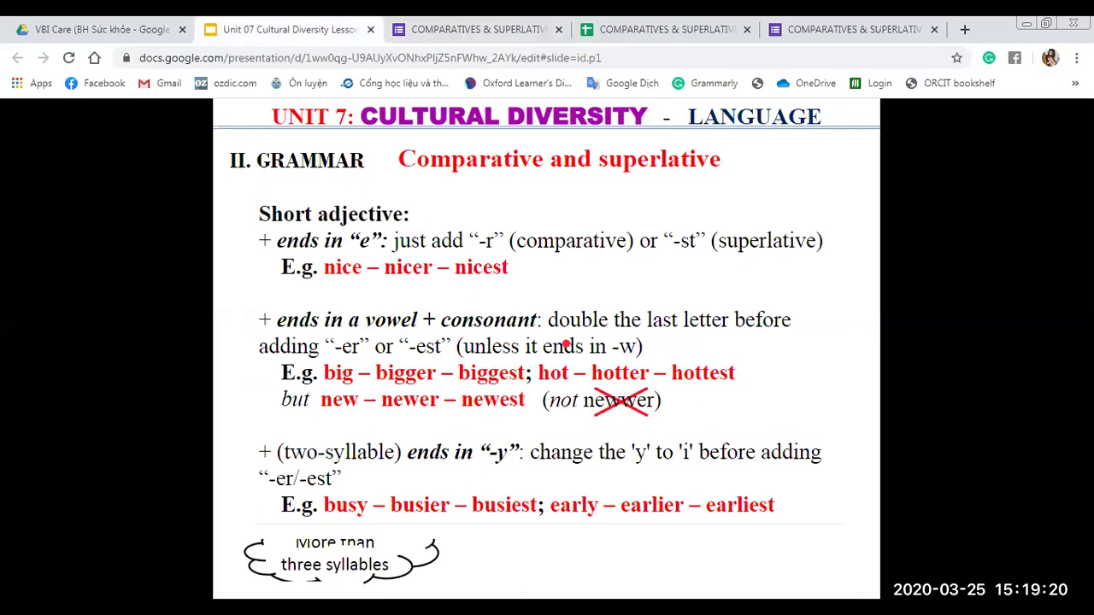
pyautogui.press('Right')
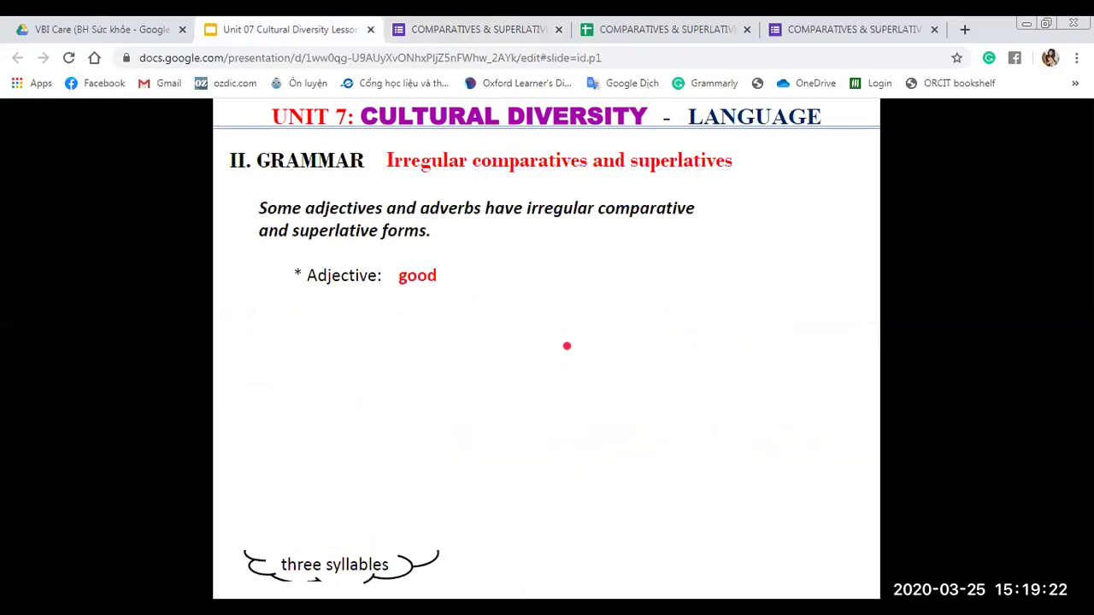